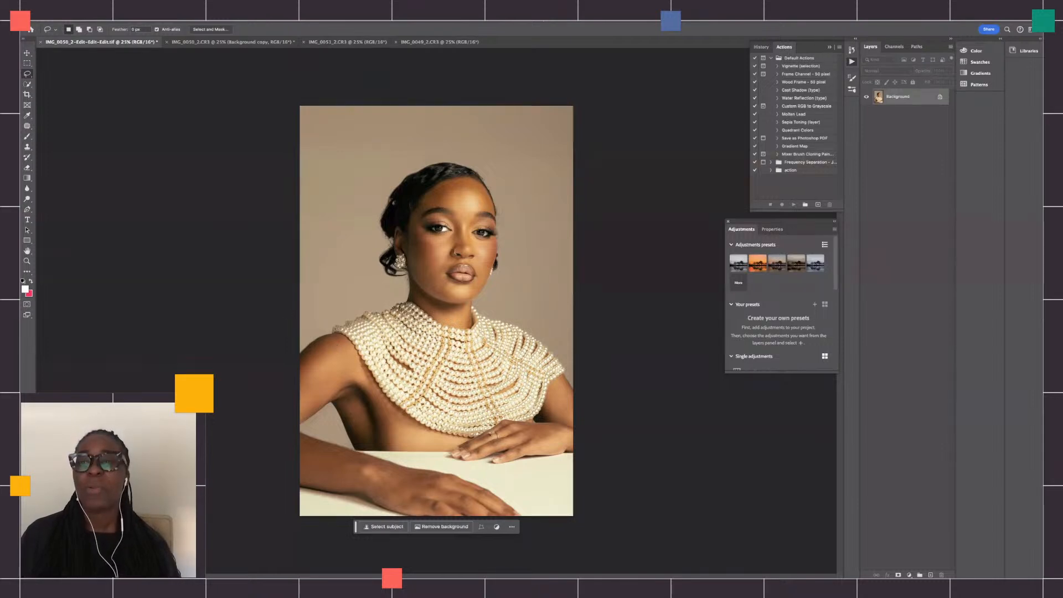
- Look through the open portrait documents and return to IMG_0050_2.CR3
left_click(198, 42)
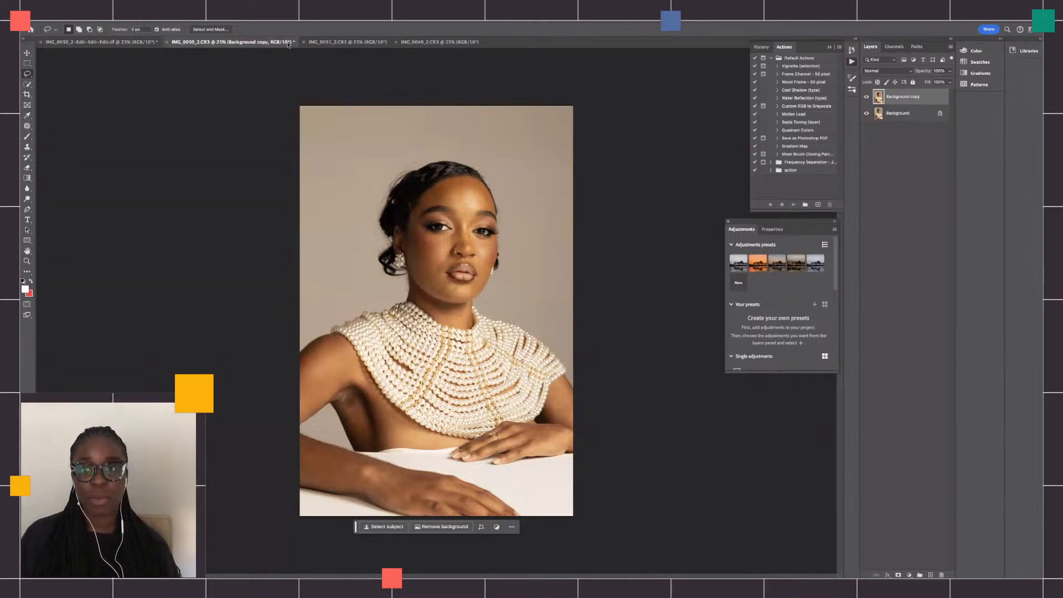
left_click(372, 44)
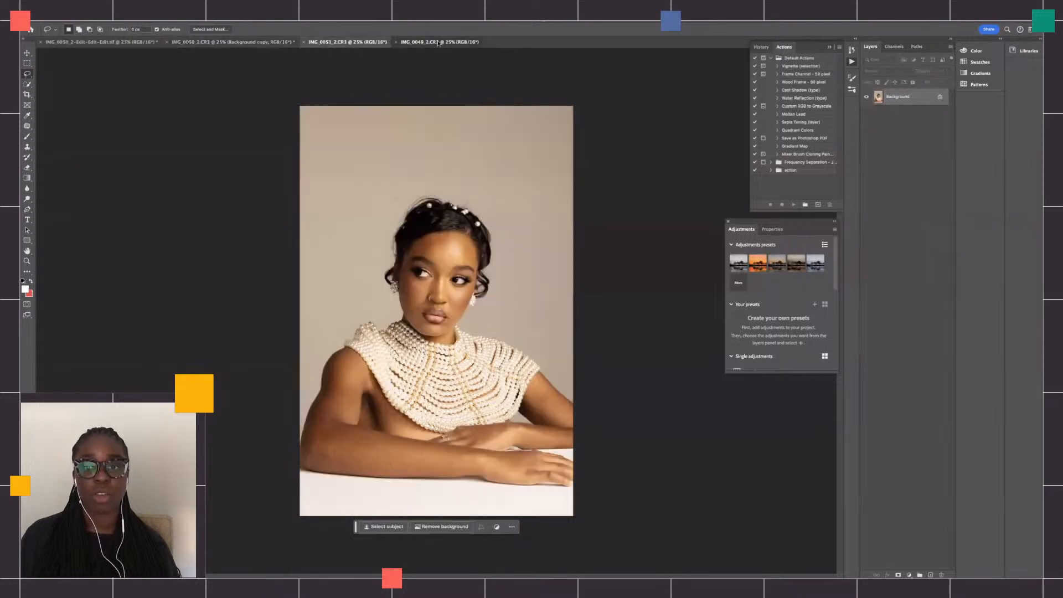
left_click(437, 42)
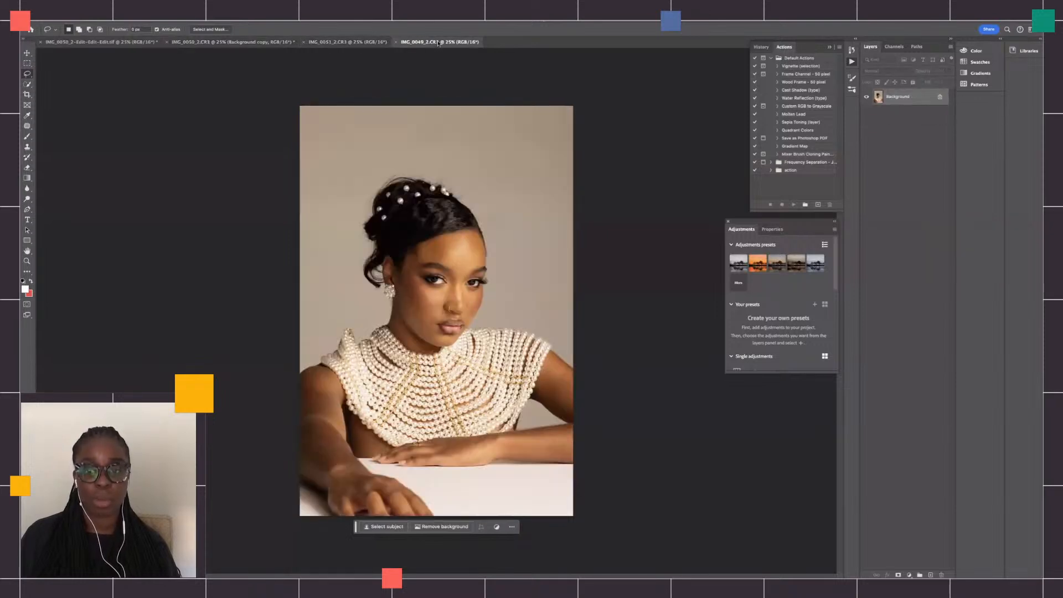
left_click(255, 43)
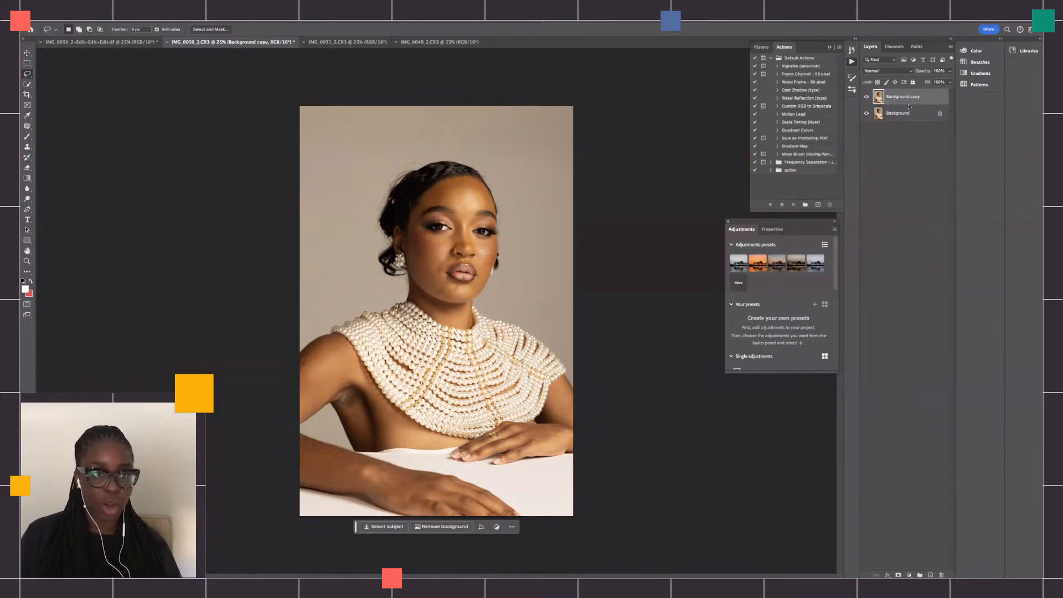
- Delete the Background copy layer and create a fresh duplicate of the Background layer
key("Delete")
left_click_drag(909, 104, 934, 576)
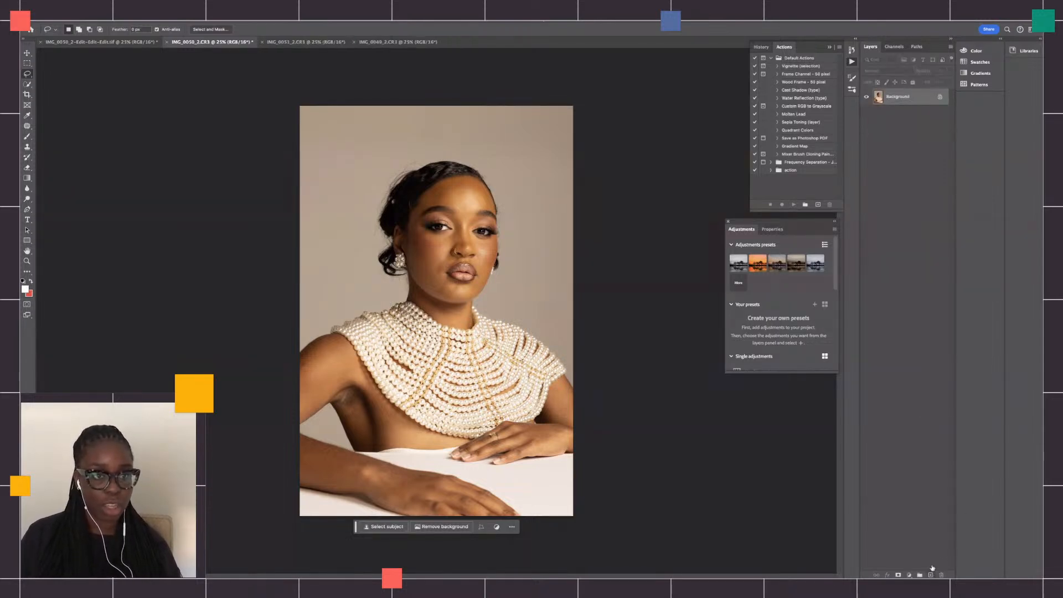
key("super+s")
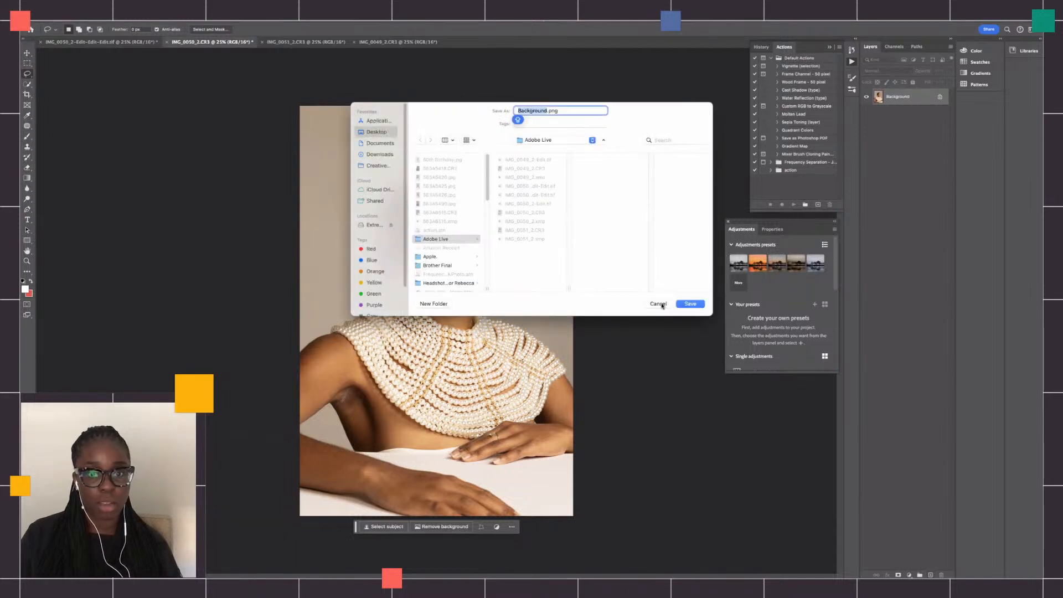
left_click(661, 303)
left_click_drag(899, 98, 932, 574)
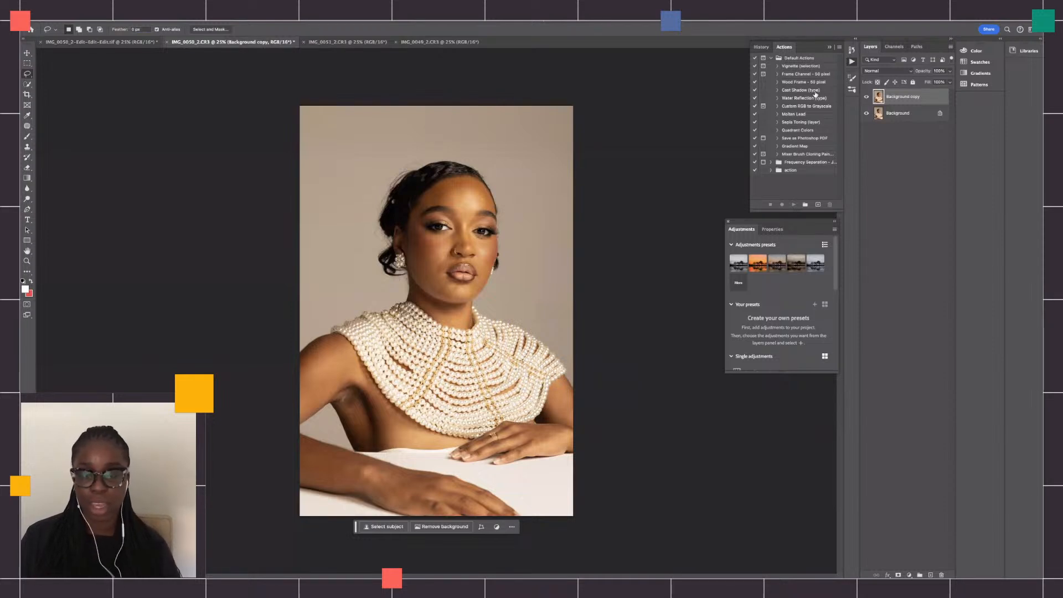
left_click(896, 113)
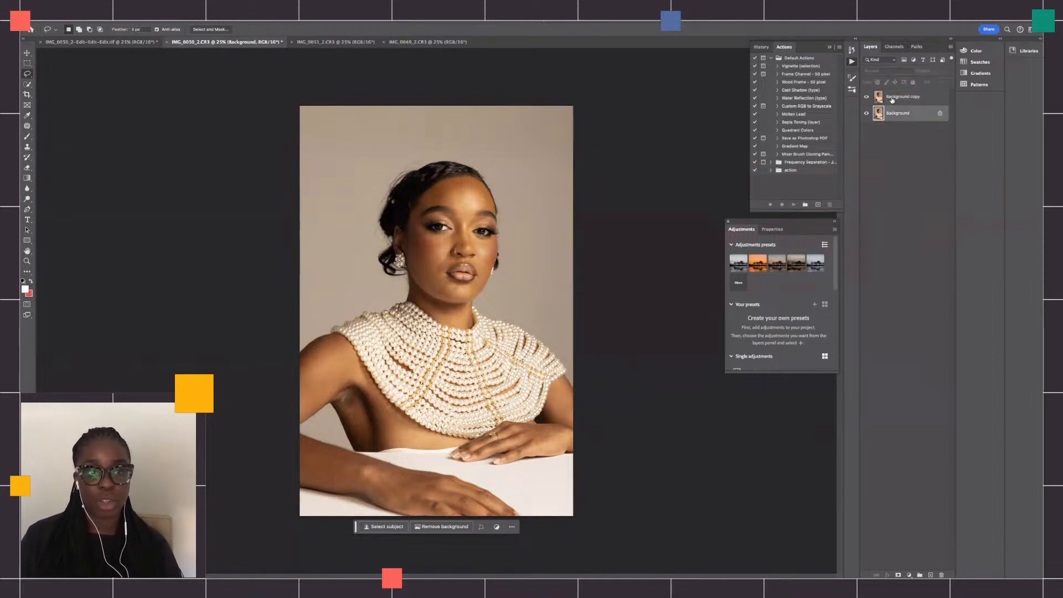
left_click(898, 99)
left_click(898, 115)
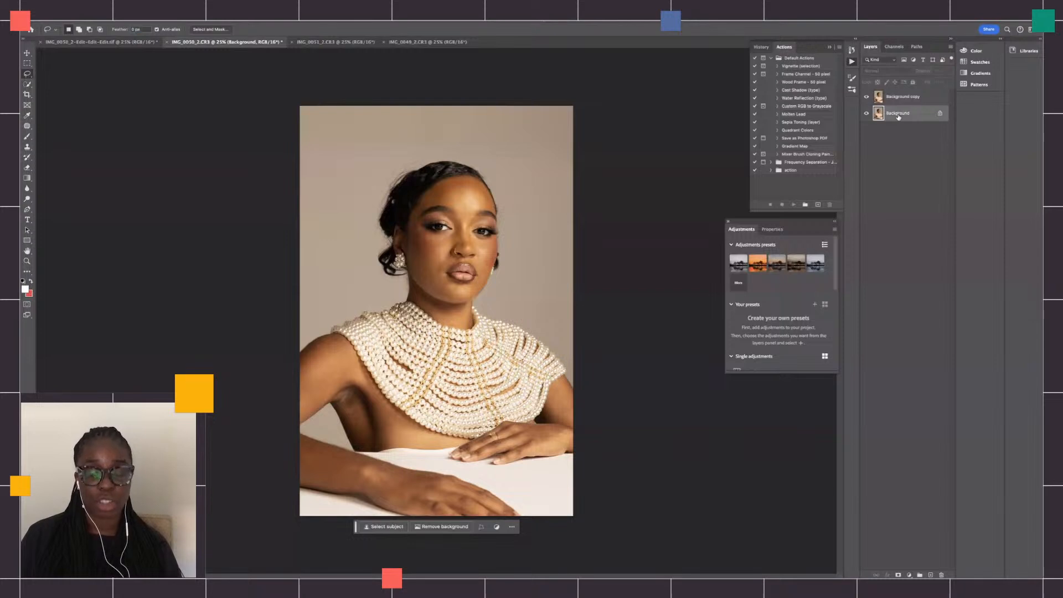
left_click(887, 103)
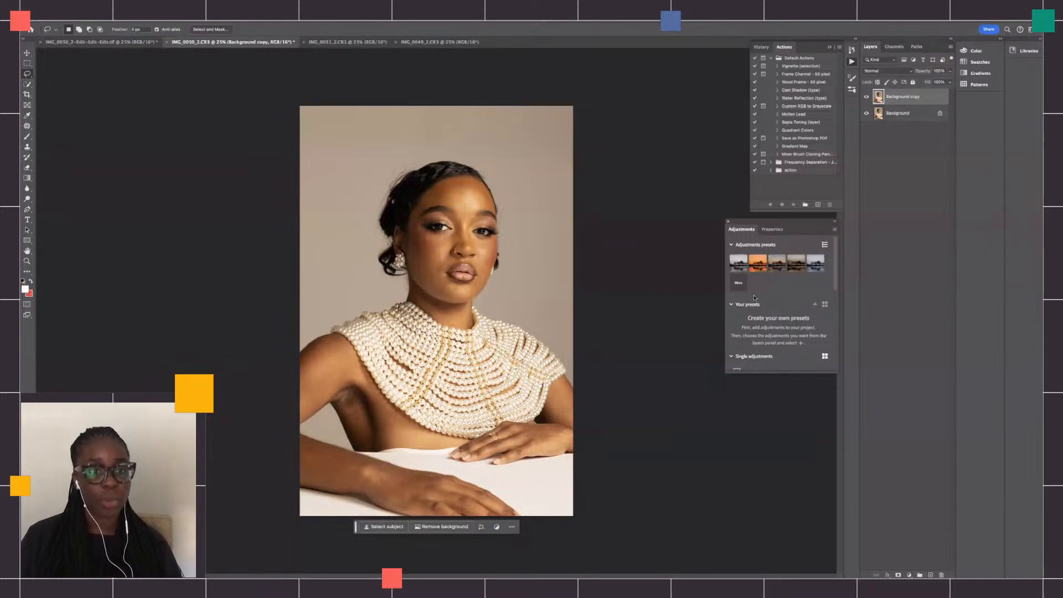
- Close the Adjustments panel and bring it back into the workspace
left_click(729, 222)
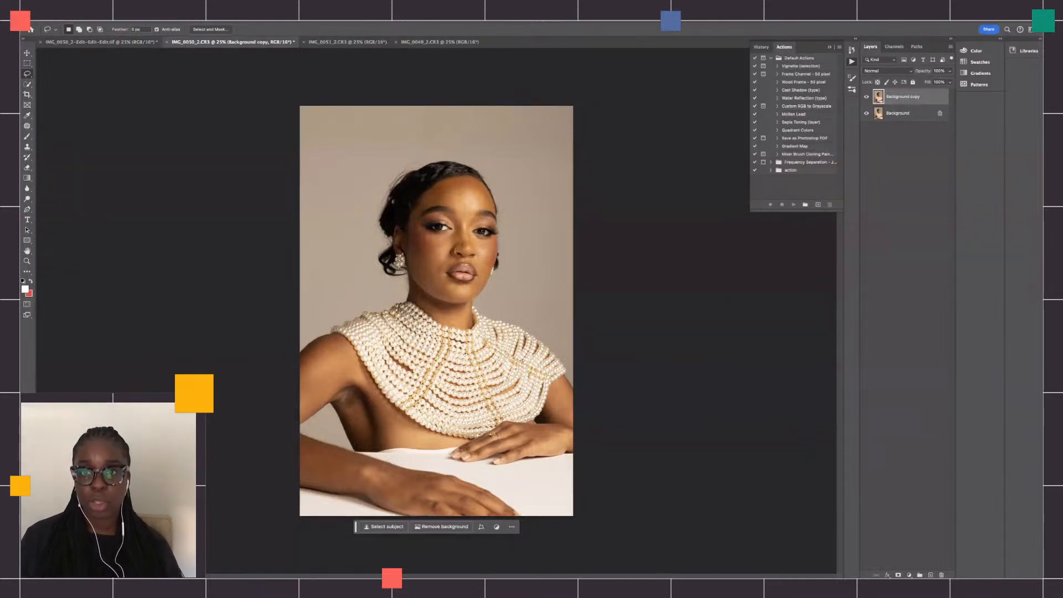
left_click(302, 15)
left_click(325, 72)
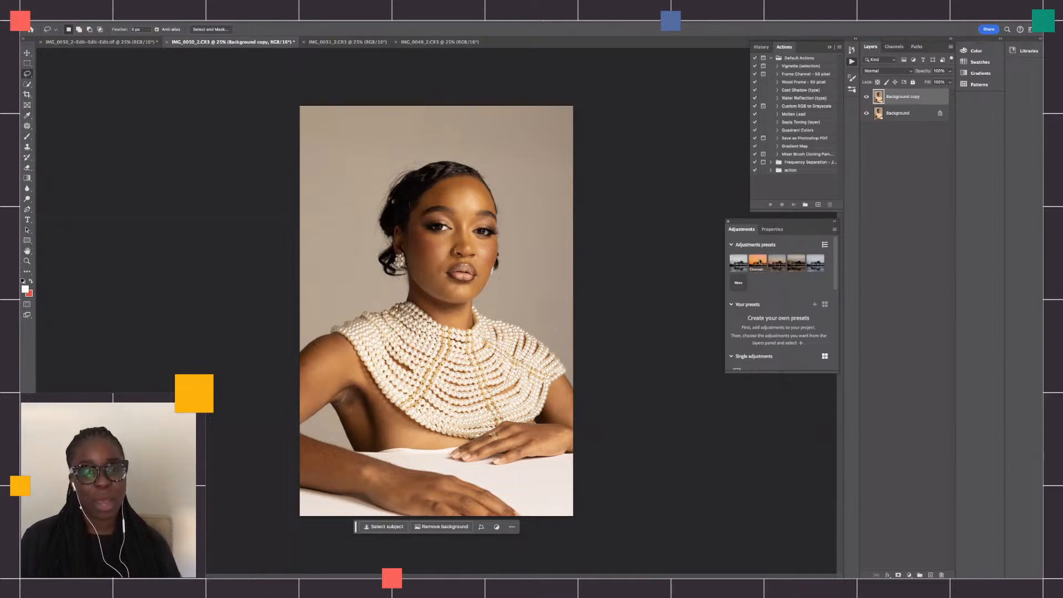
- Browse the full adjustment preset library, checking the Portraits, Landscape, Photo Repair, Creative and Black & White categories and previewing the Black & White presets
left_click(738, 285)
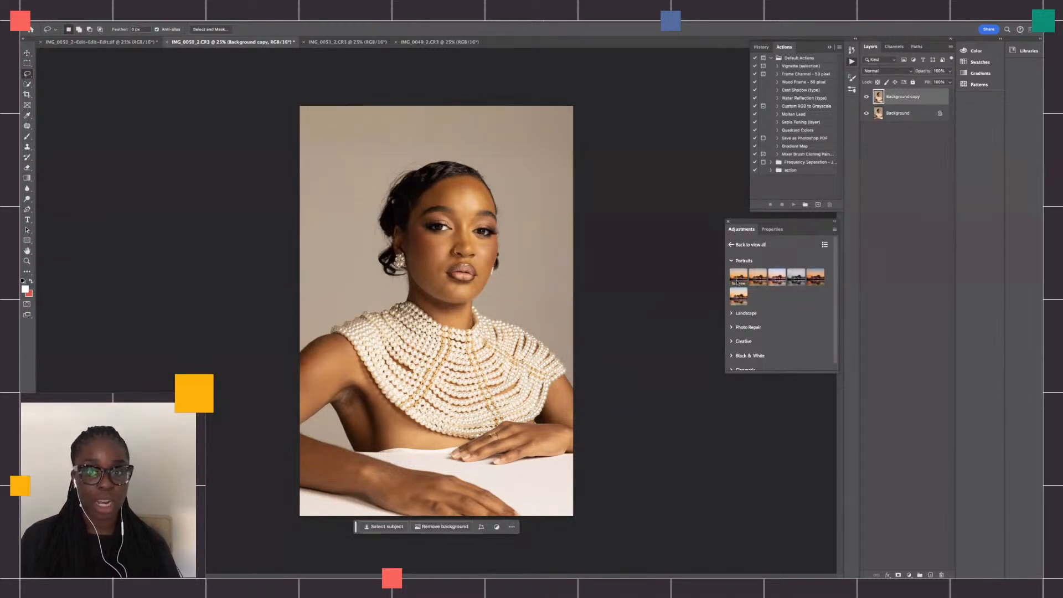
mouse_move(736, 282)
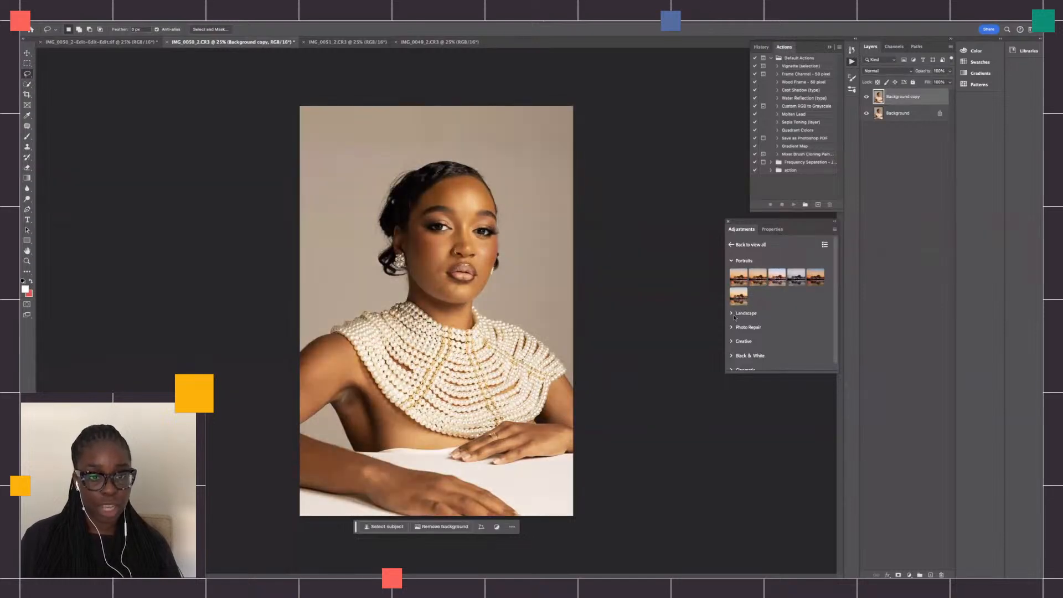
scroll(763, 319, "down", 1)
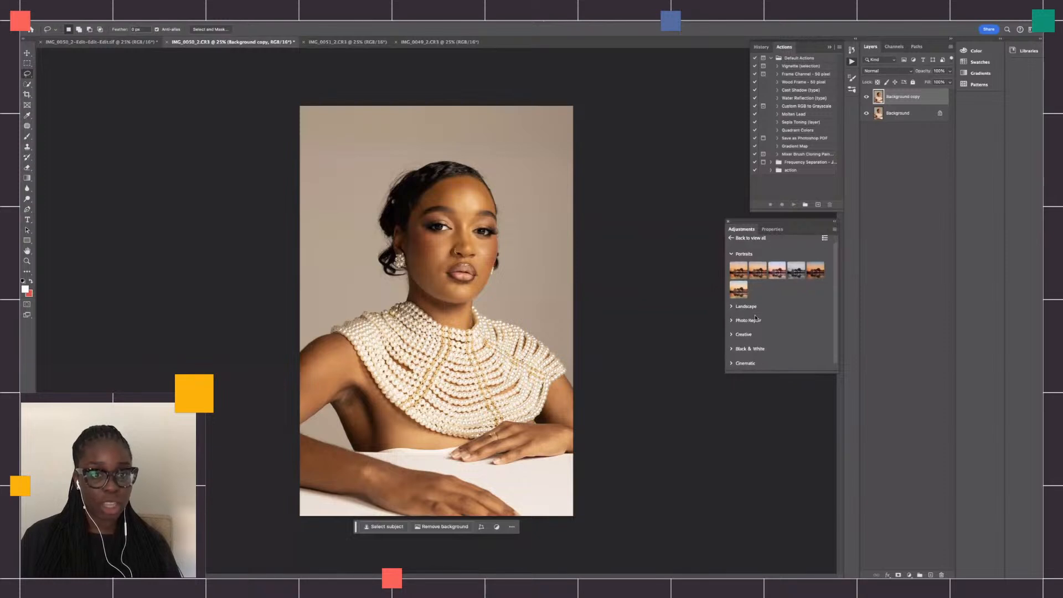
left_click(732, 307)
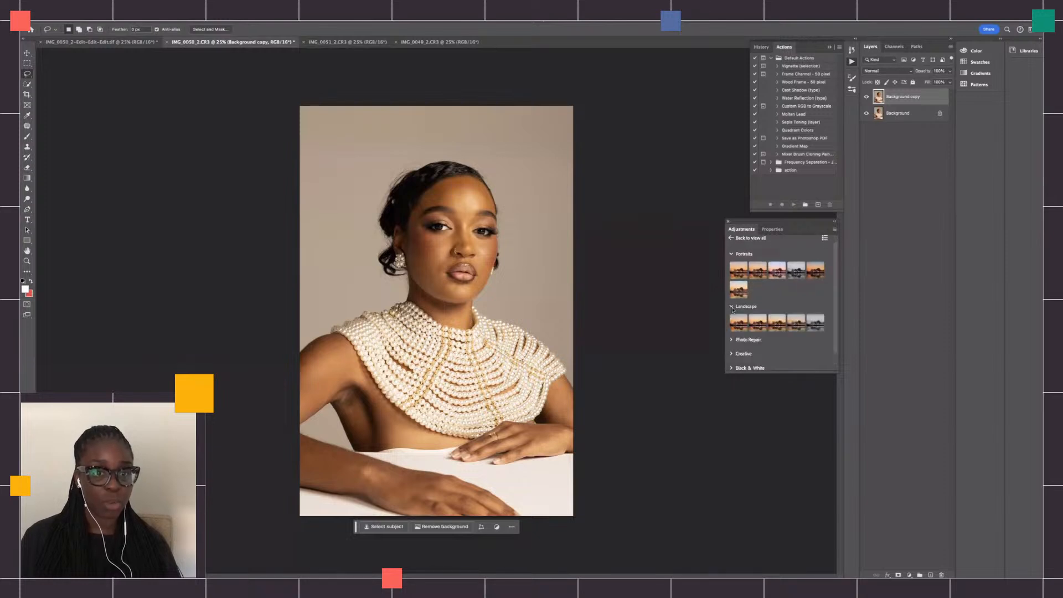
left_click(731, 308)
left_click(731, 321)
left_click(731, 321)
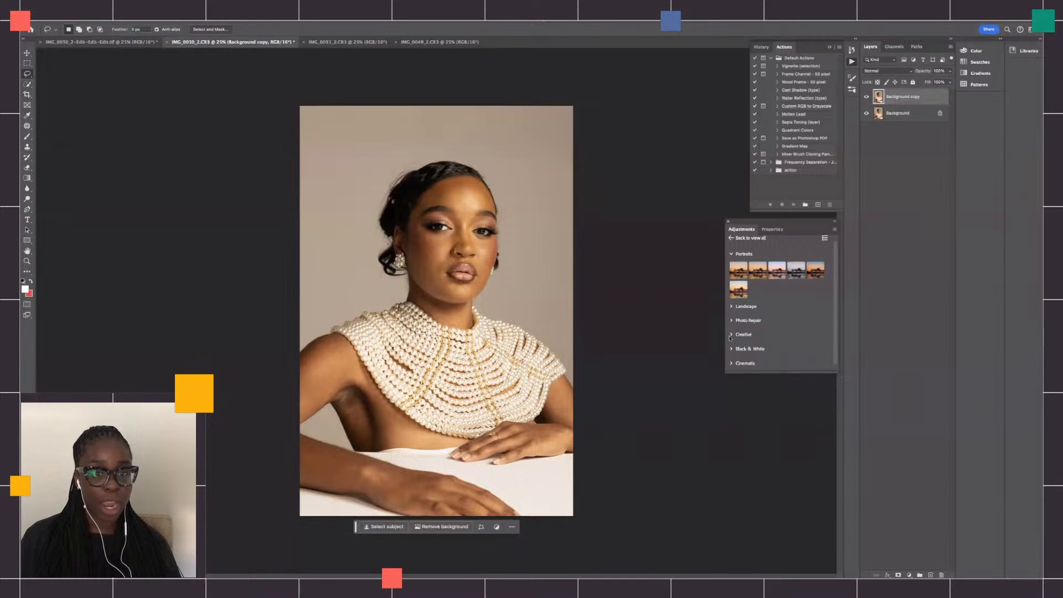
left_click(731, 334)
left_click(731, 335)
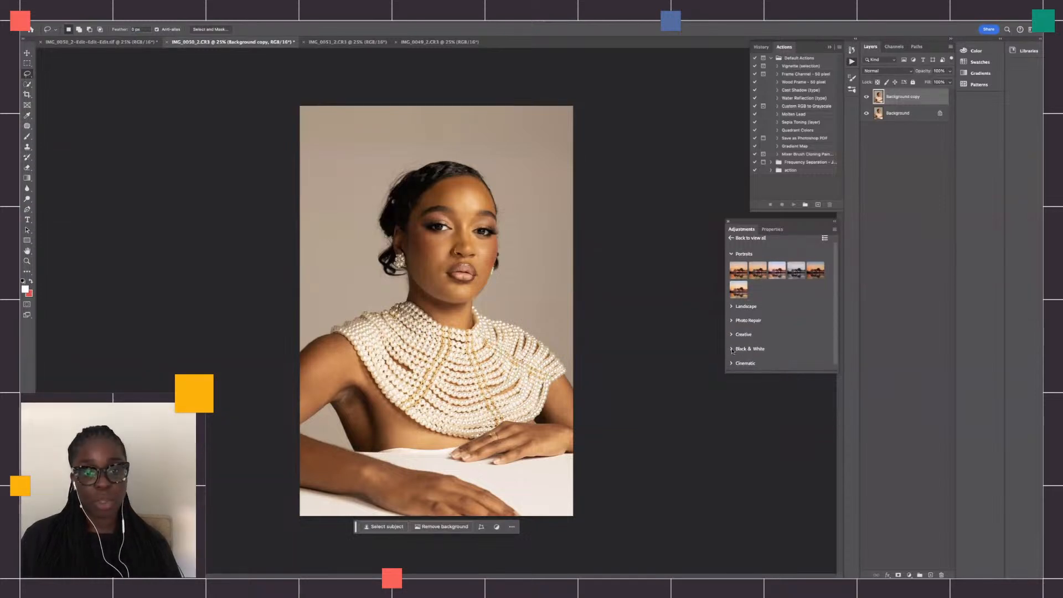
left_click(731, 349)
scroll(751, 347, "down", 2)
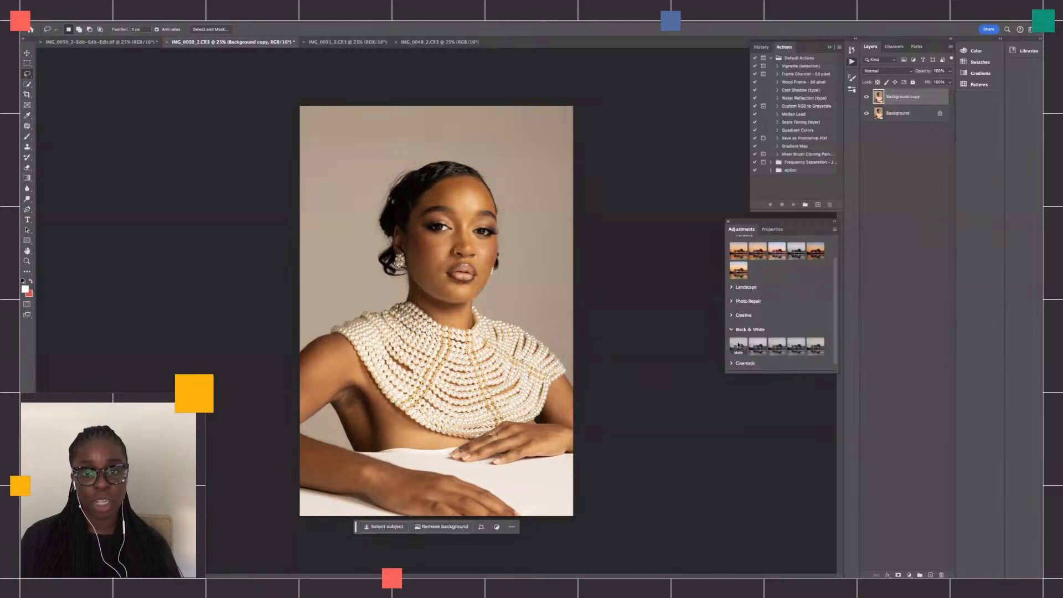
mouse_move(739, 344)
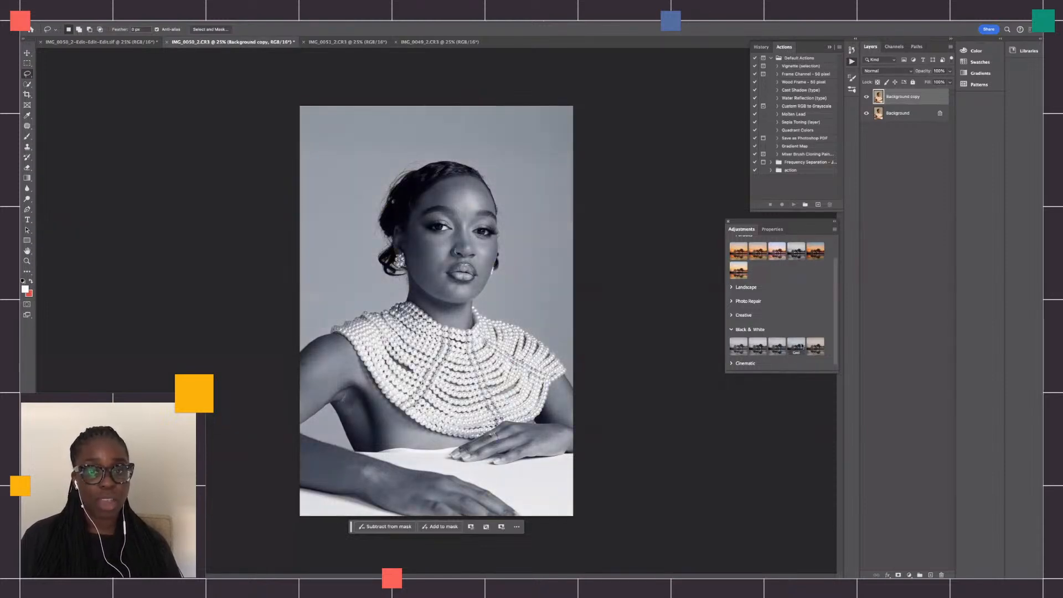
- Apply the Black & White Warm preset, then set its Black & White adjustment's Reds to 54 and raise the Greens
left_click(820, 346)
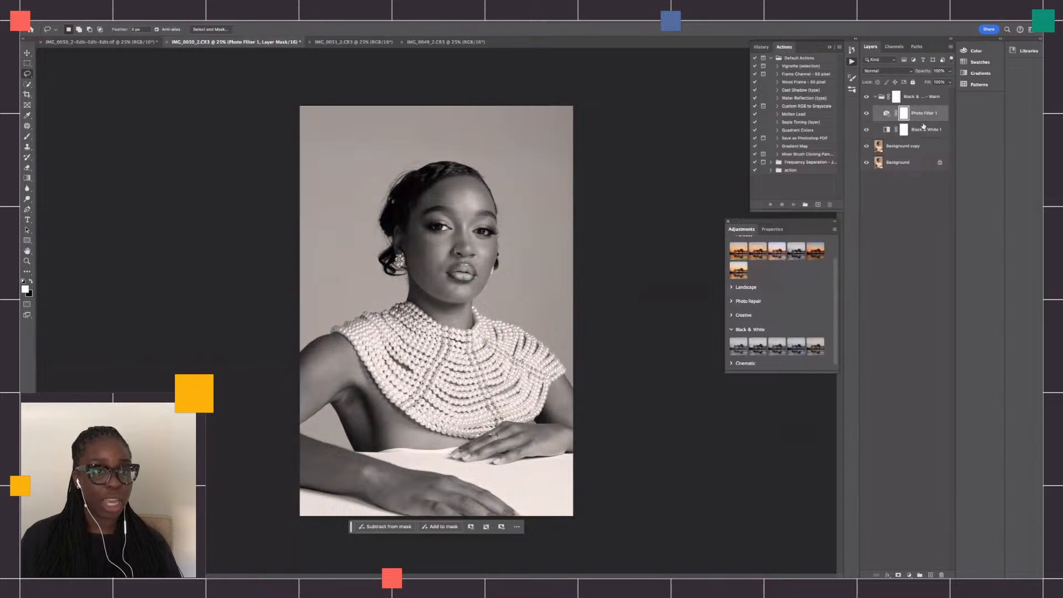
left_click(894, 97)
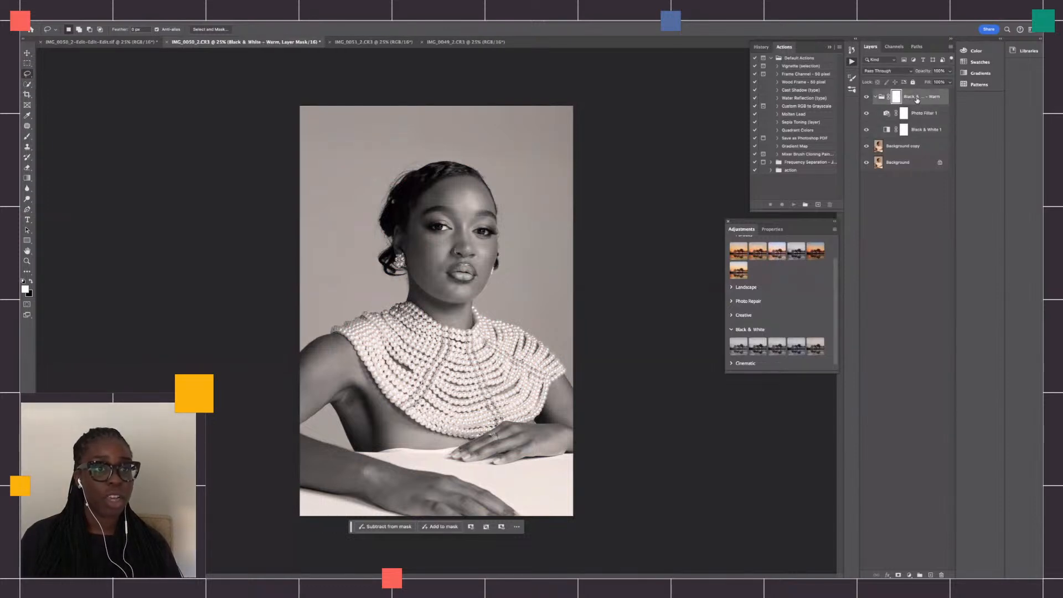
left_click(888, 131)
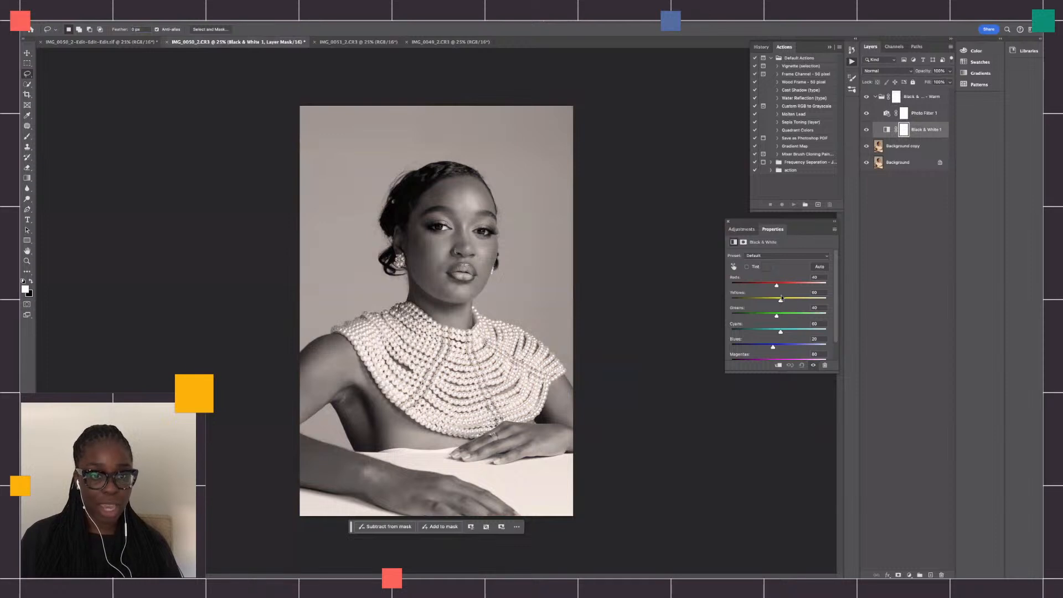
left_click_drag(776, 284, 781, 315)
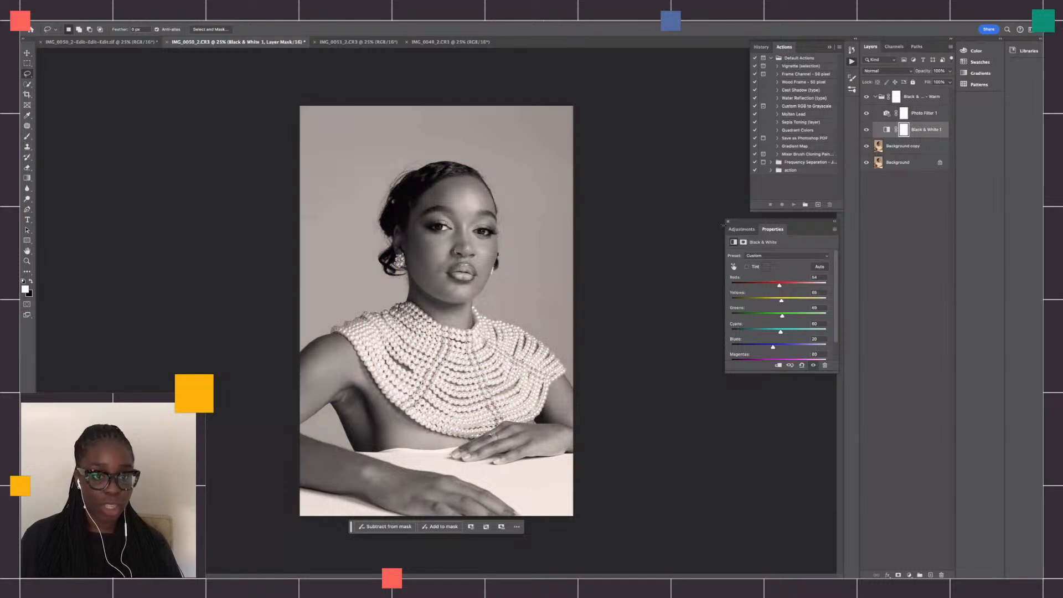
left_click(741, 229)
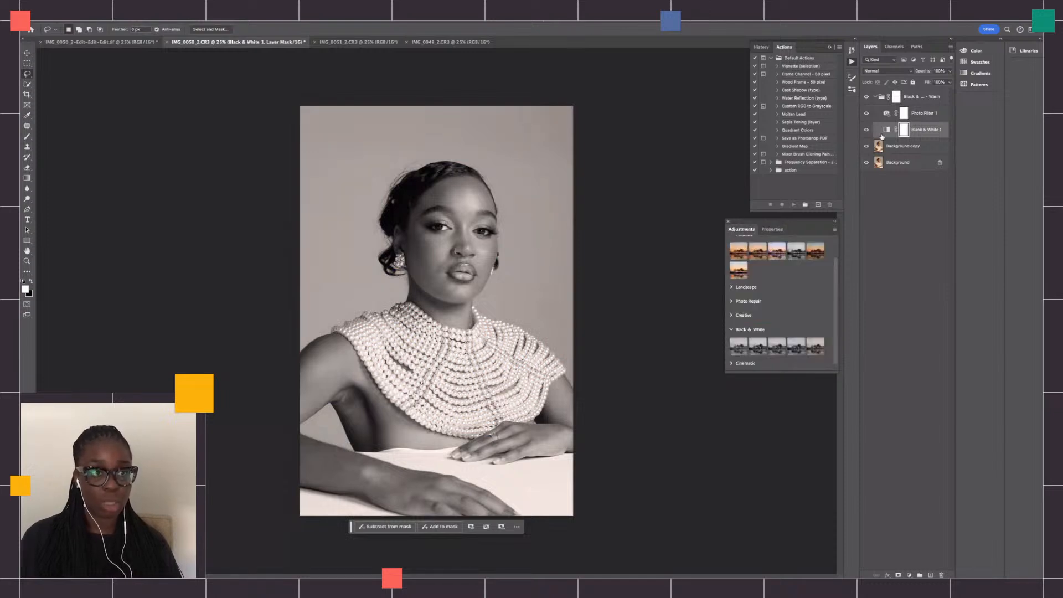
- Delete the Black & White Warm group with its adjustment layers and return to the main adjustments overview
left_click(911, 98)
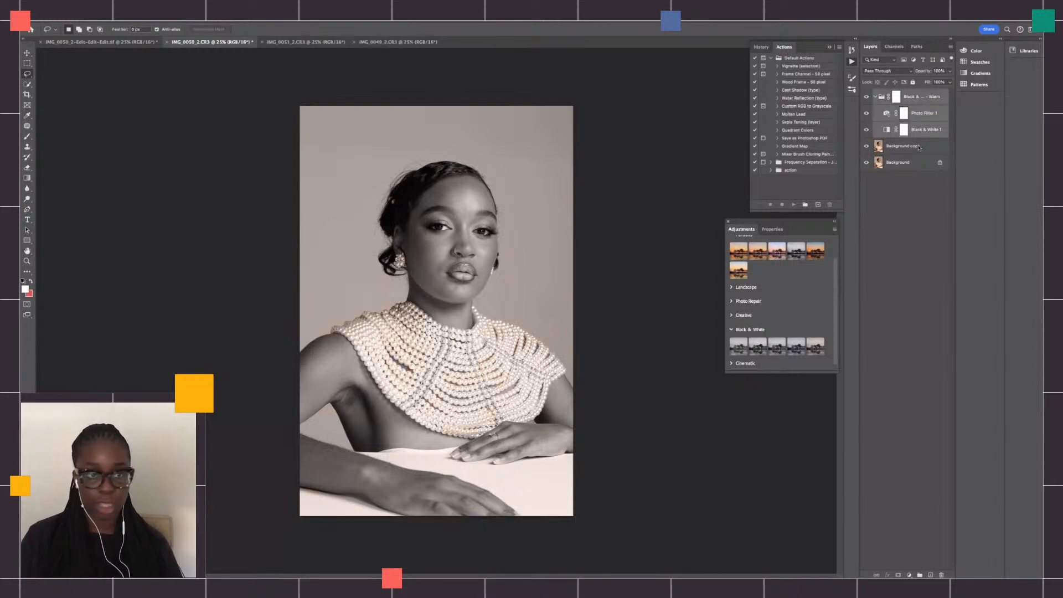
key("Delete")
scroll(742, 253, "up", 1)
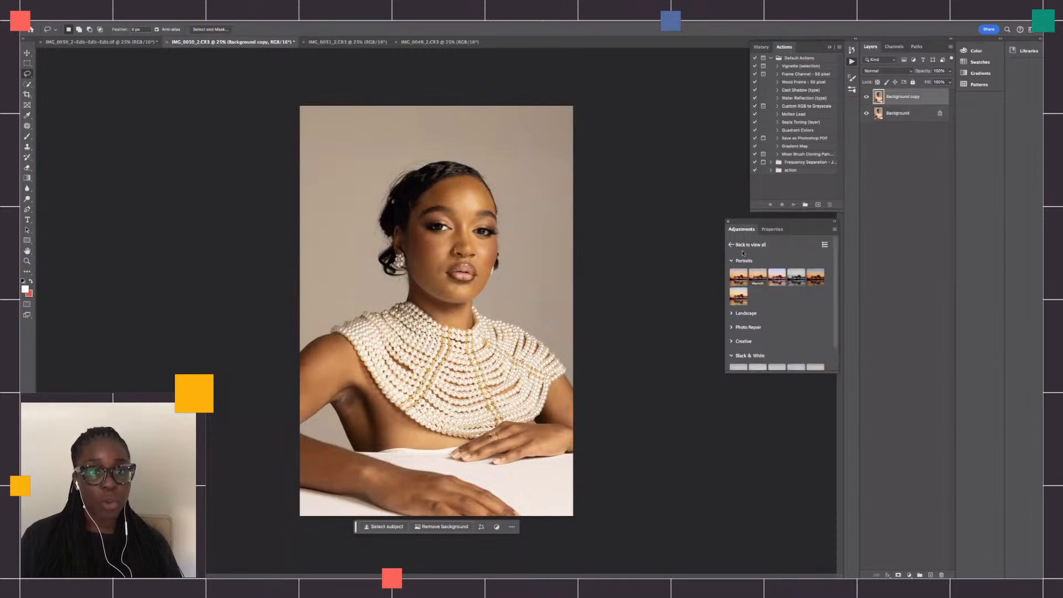
left_click(732, 247)
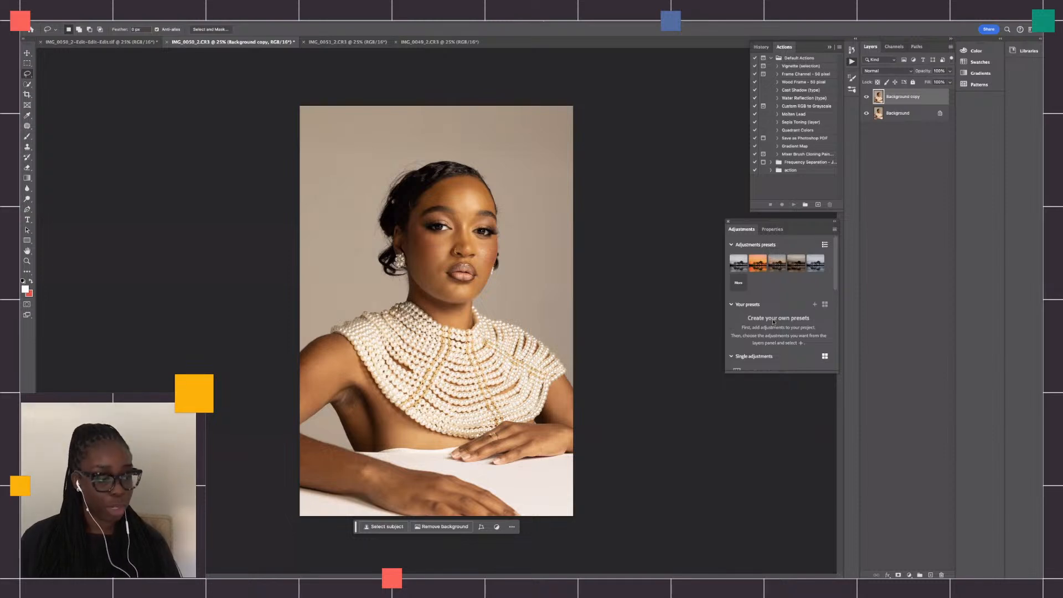
- View the two other raw portraits for comparison and return to IMG_0050_2.CR3
scroll(781, 321, "down", 2)
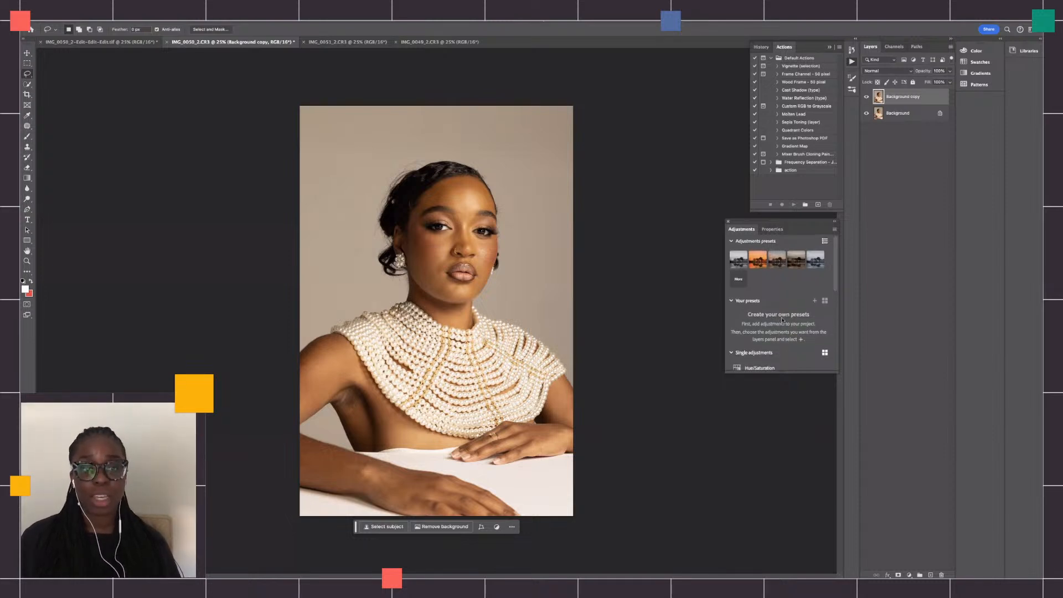
scroll(779, 315, "up", 2)
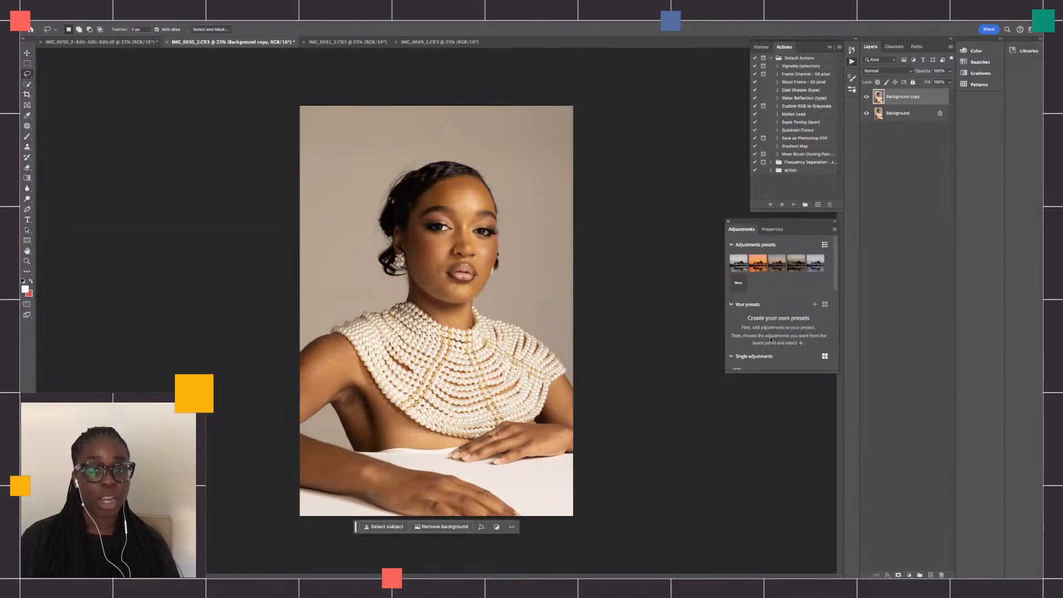
left_click(335, 44)
key("ctrl+Tab")
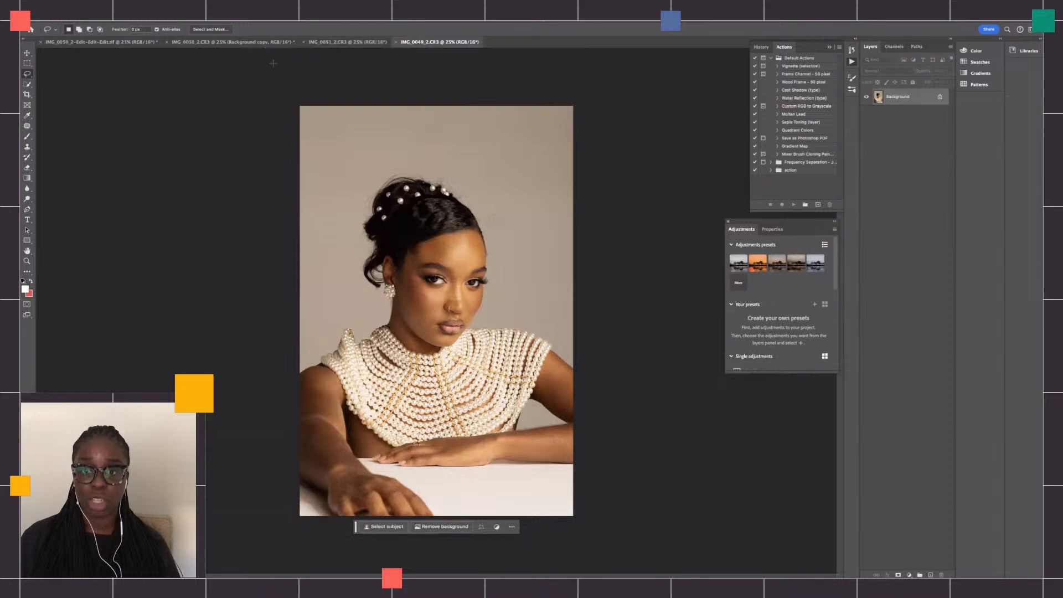
left_click(270, 43)
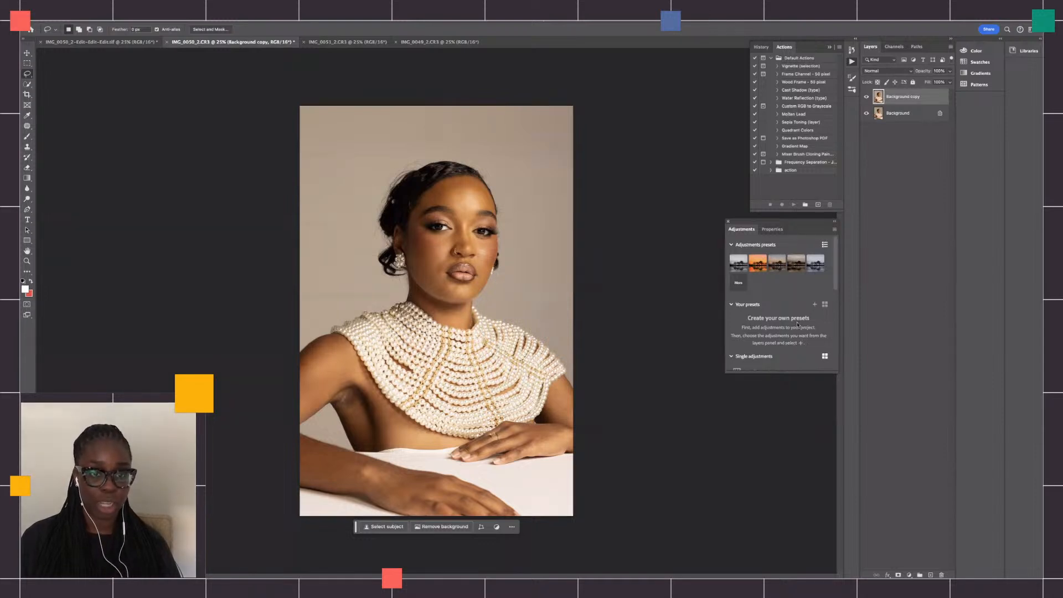
- Examine the list of single adjustments from Hue/Saturation down to Posterize
left_click_drag(834, 269, 842, 321)
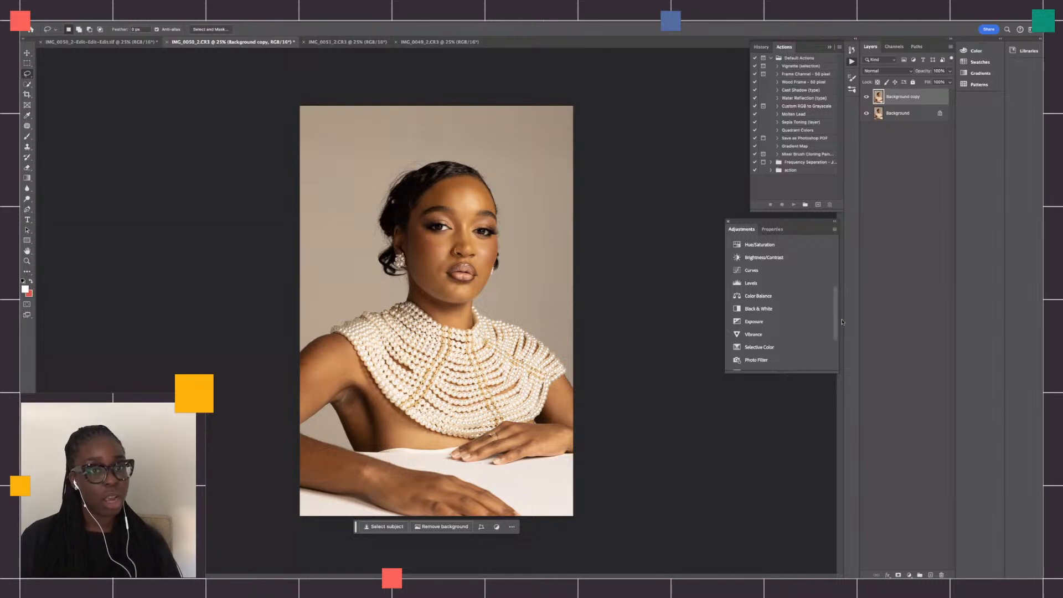
left_click_drag(842, 322, 843, 323)
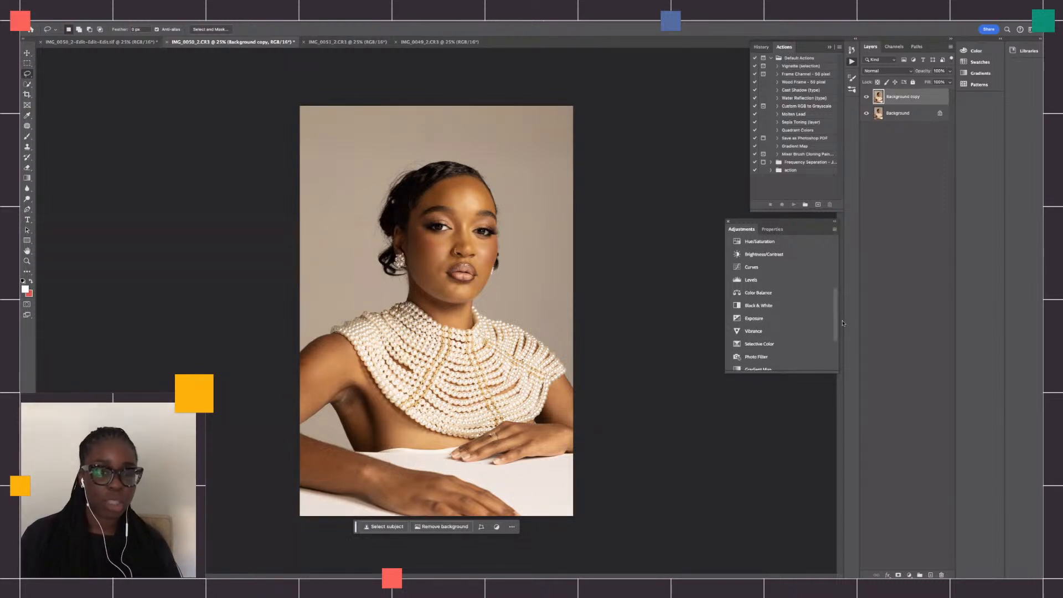
left_click_drag(842, 323, 839, 356)
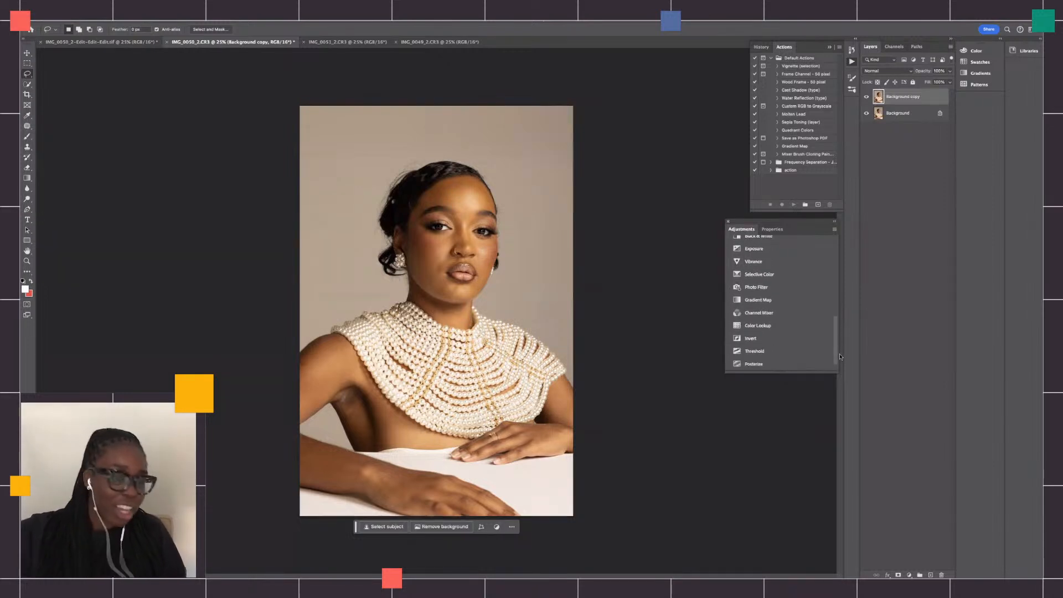
- Add a Brightness/Contrast adjustment layer, set its brightness to about 14 and lower the contrast slightly
scroll(819, 301, "up", 10)
scroll(825, 304, "down", 2)
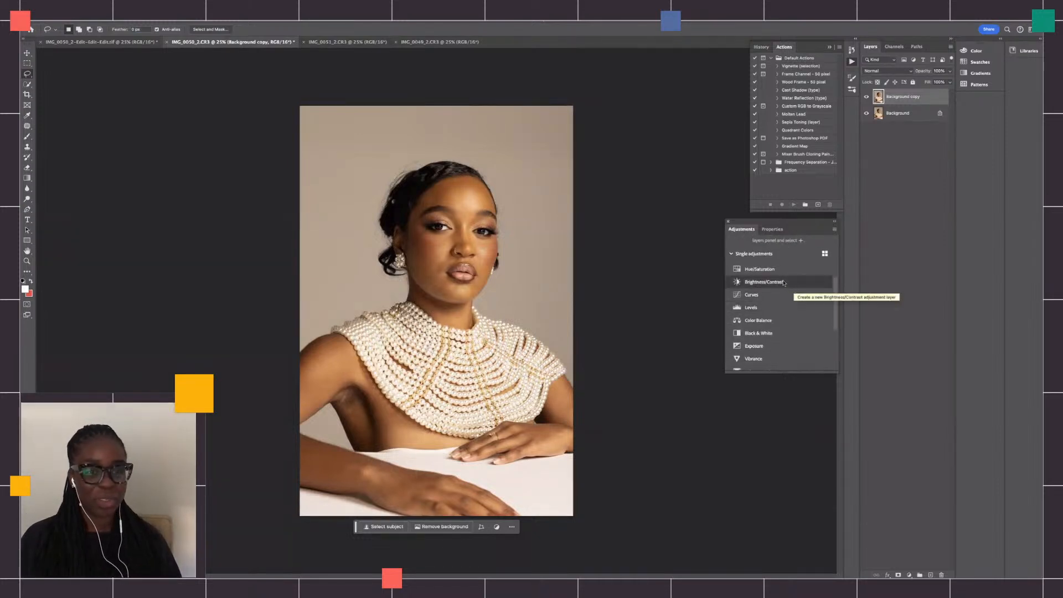
left_click(783, 285)
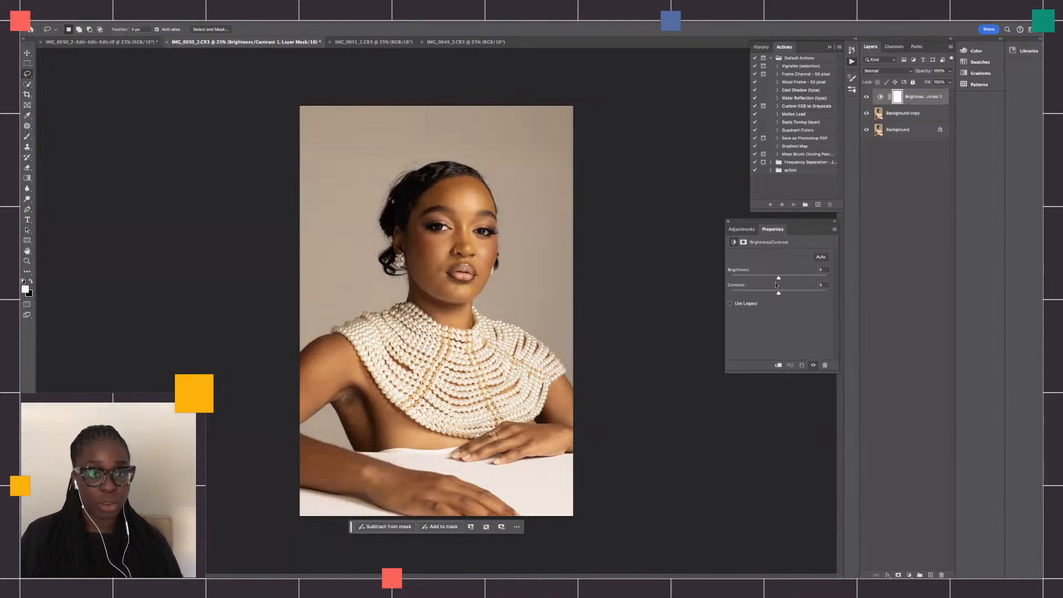
left_click_drag(779, 279, 783, 282)
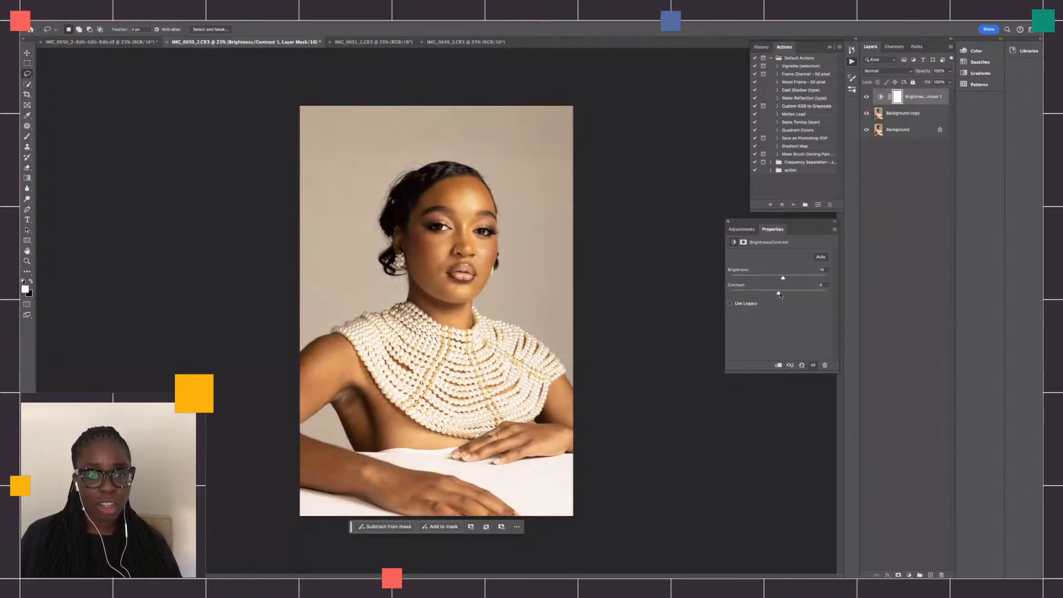
mouse_move(778, 293)
left_mouse_down()
mouse_move(787, 298)
mouse_move(757, 296)
mouse_move(793, 298)
left_mouse_up()
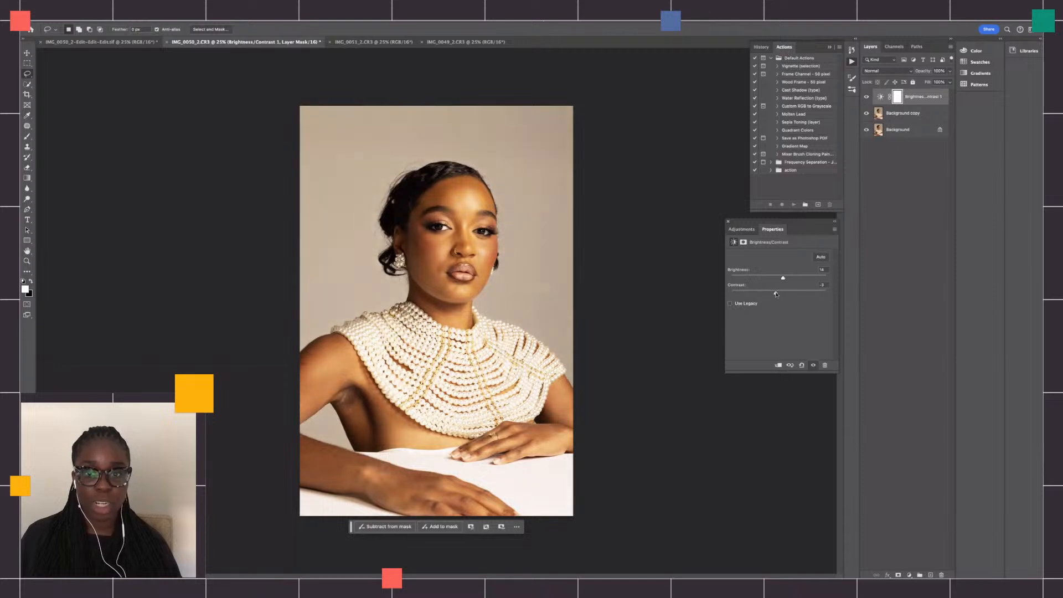
left_click_drag(776, 295, 774, 295)
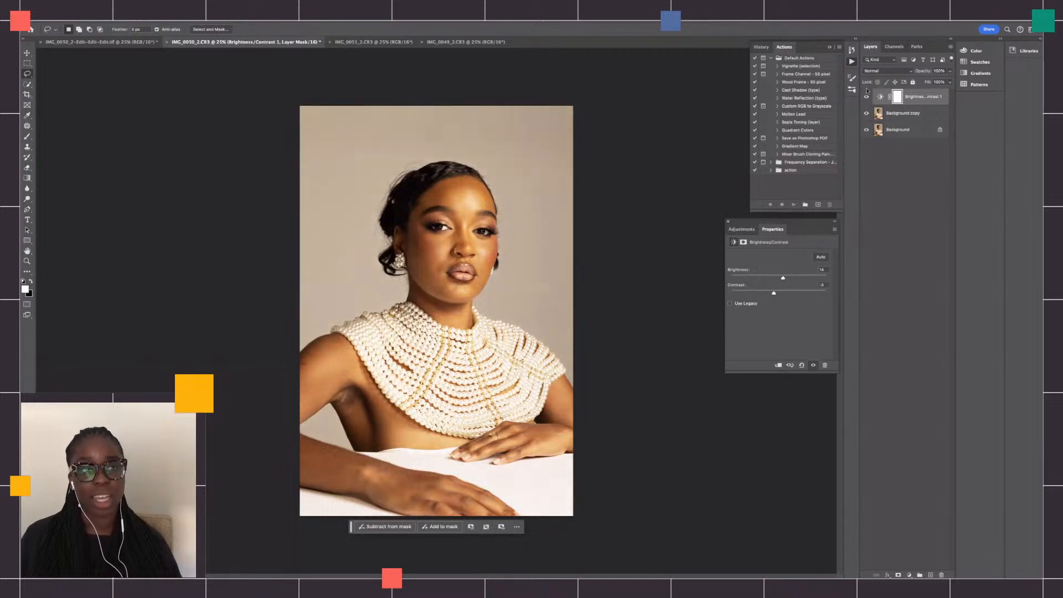
- Compare the portrait with and without the Brightness/Contrast adjustment
left_click(867, 97)
left_click(867, 97)
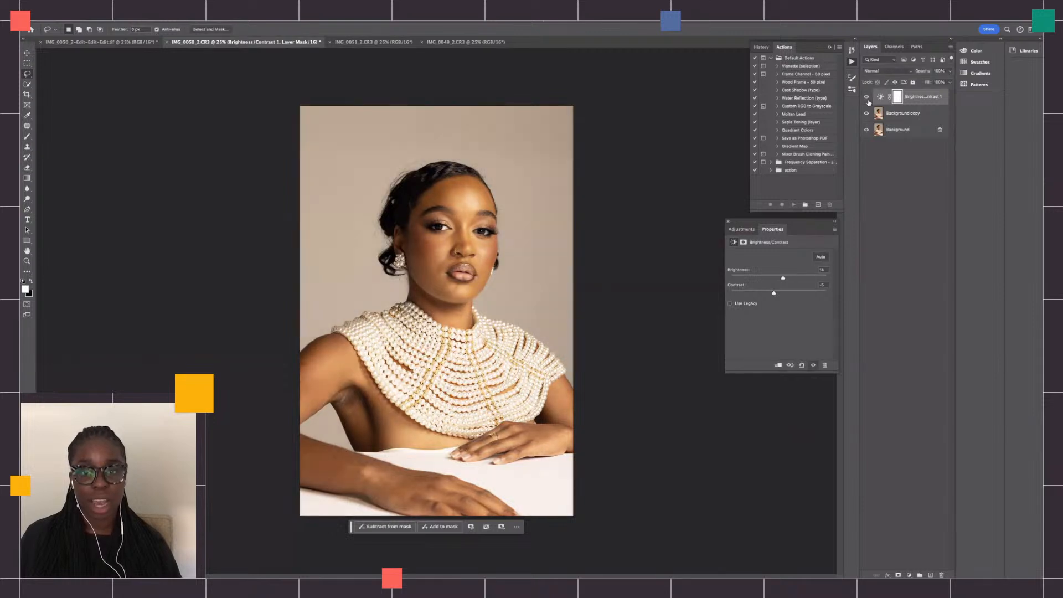
left_click(867, 97)
left_click(866, 96)
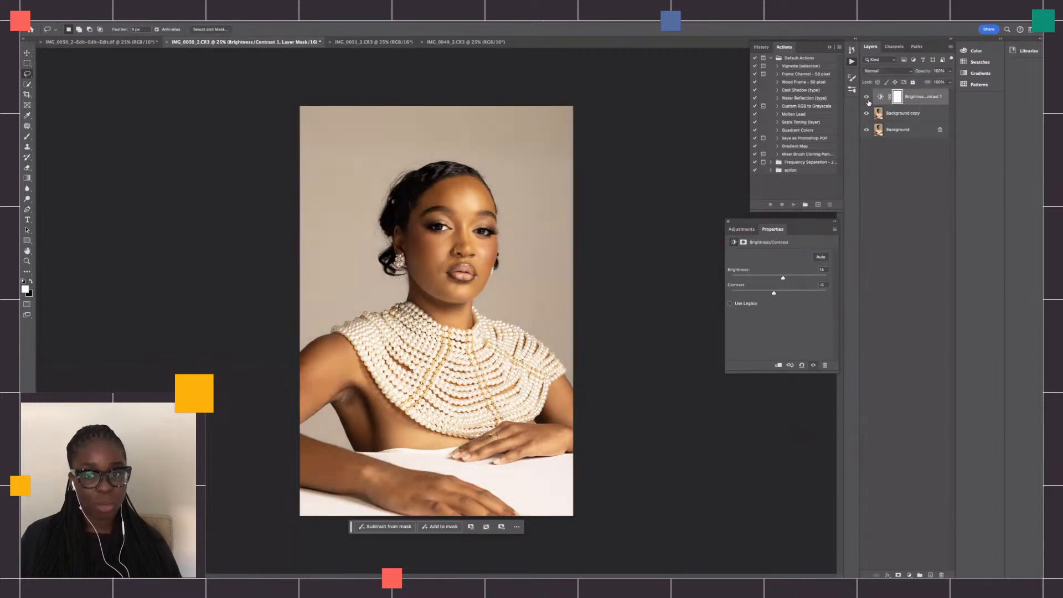
- Add a Levels adjustment layer above the Brightness/Contrast layer, keeping it on the RGB channel
left_click(741, 229)
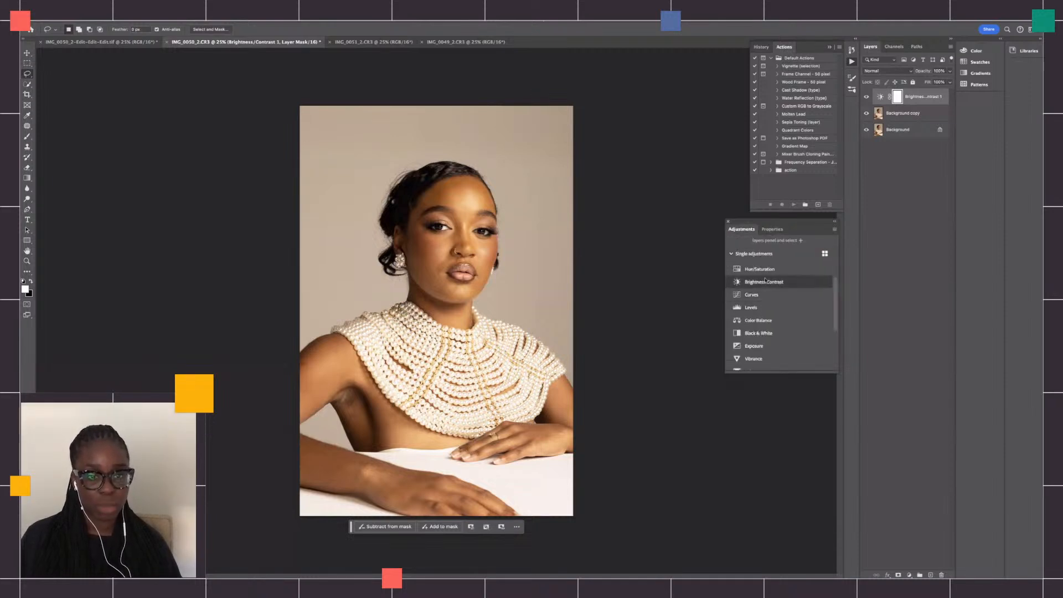
left_click(773, 308)
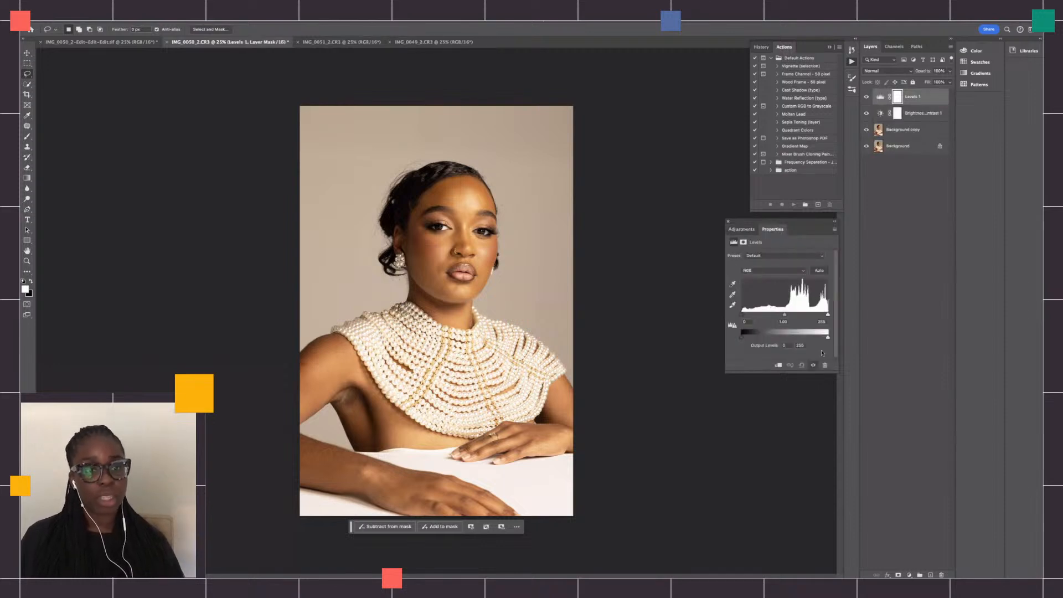
left_click(781, 271)
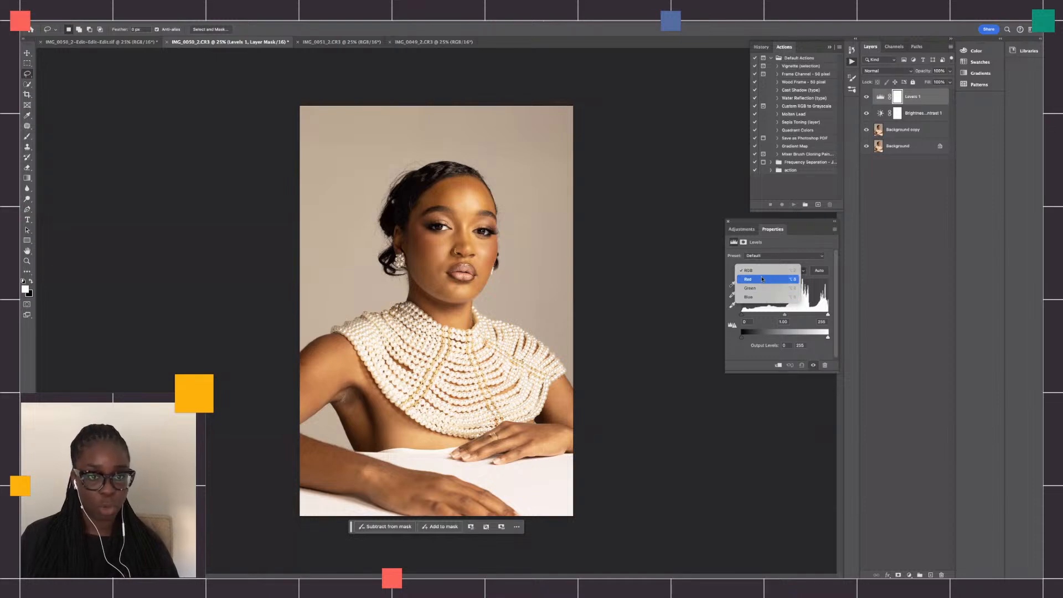
left_click(767, 271)
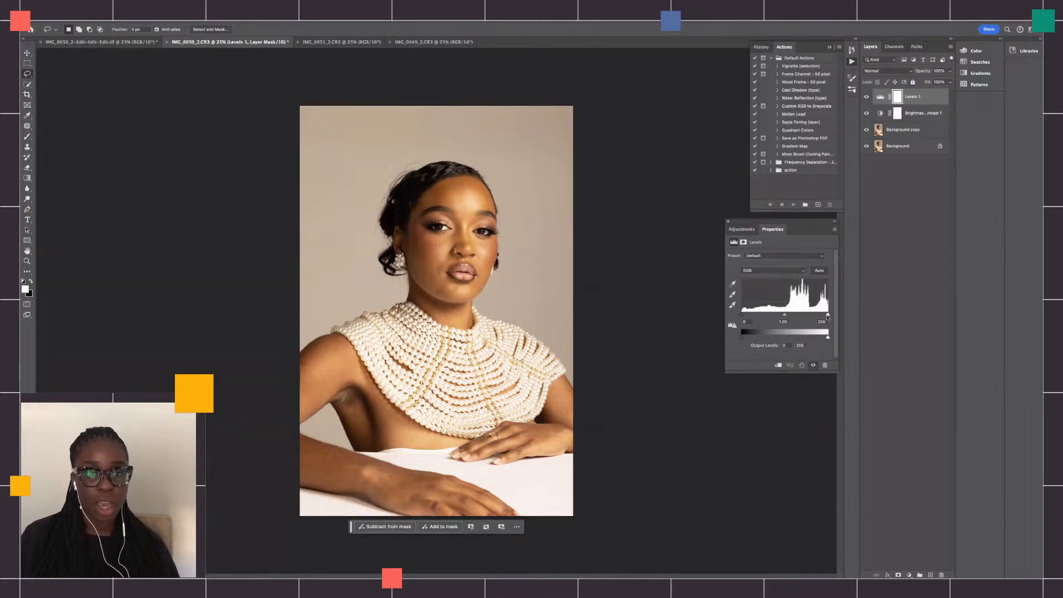
- Try shifting the RGB white and black input points of the Levels adjustment
left_click_drag(827, 315, 824, 318)
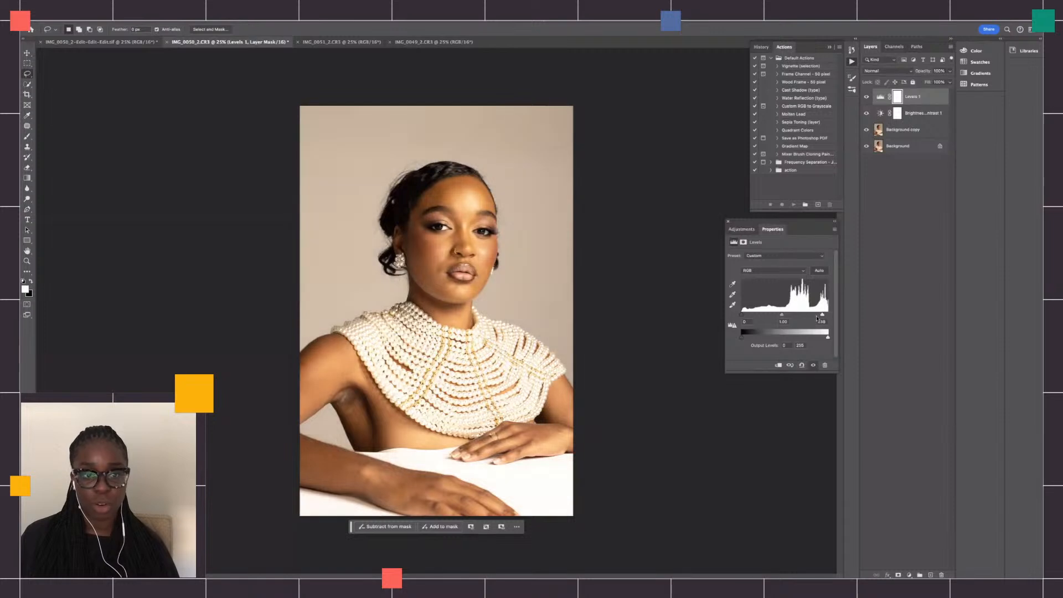
left_click_drag(824, 314, 784, 317)
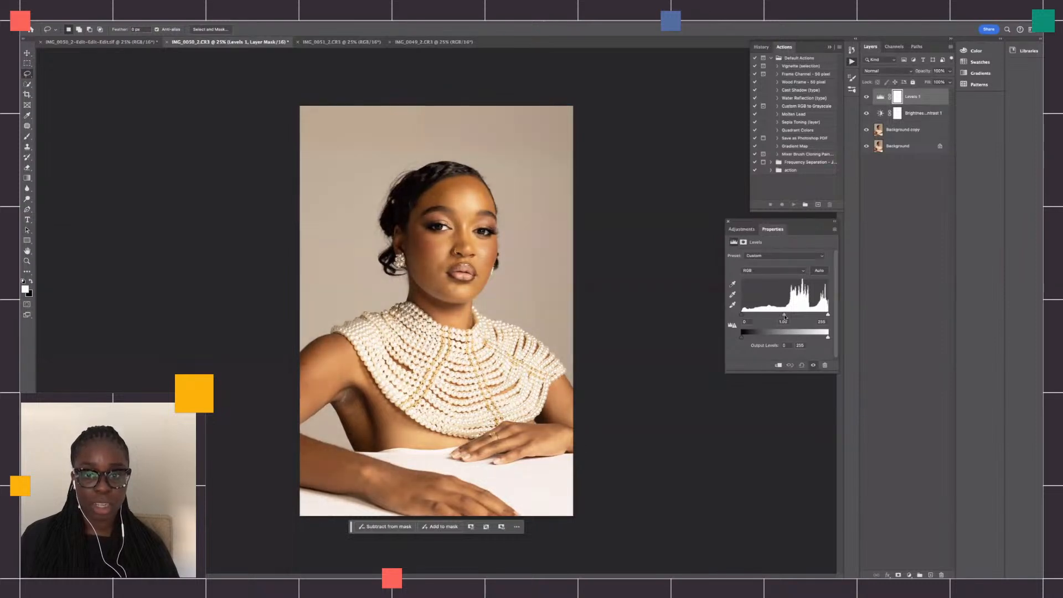
left_click_drag(742, 316, 738, 316)
- In the Levels adjustment's Red channel, set the midtones to 0.91 and the white input to 247, then return to the adjustments list
left_click(764, 270)
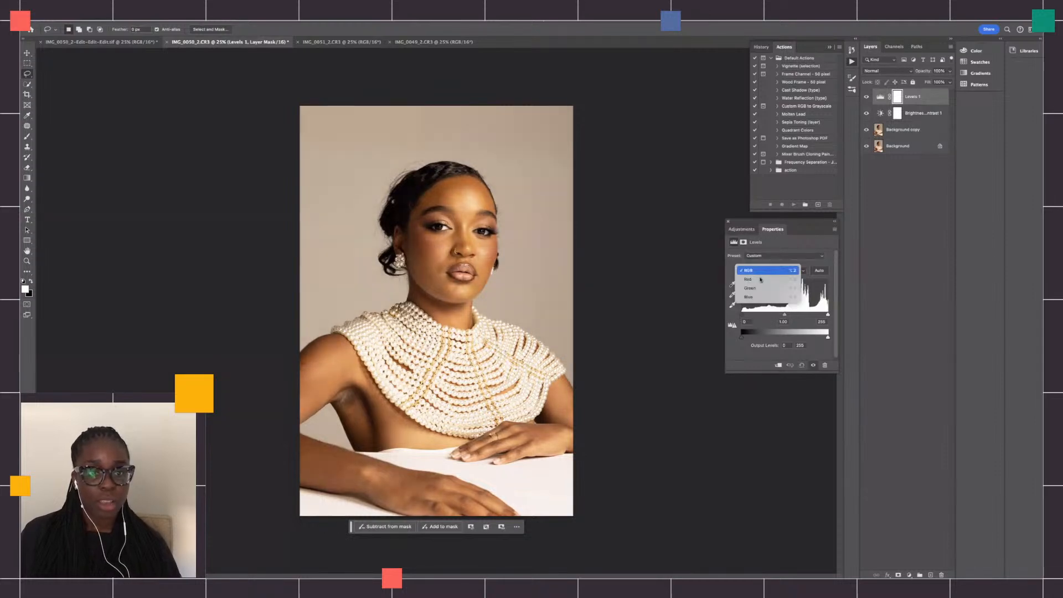
left_click(763, 278)
left_click_drag(827, 314, 786, 317)
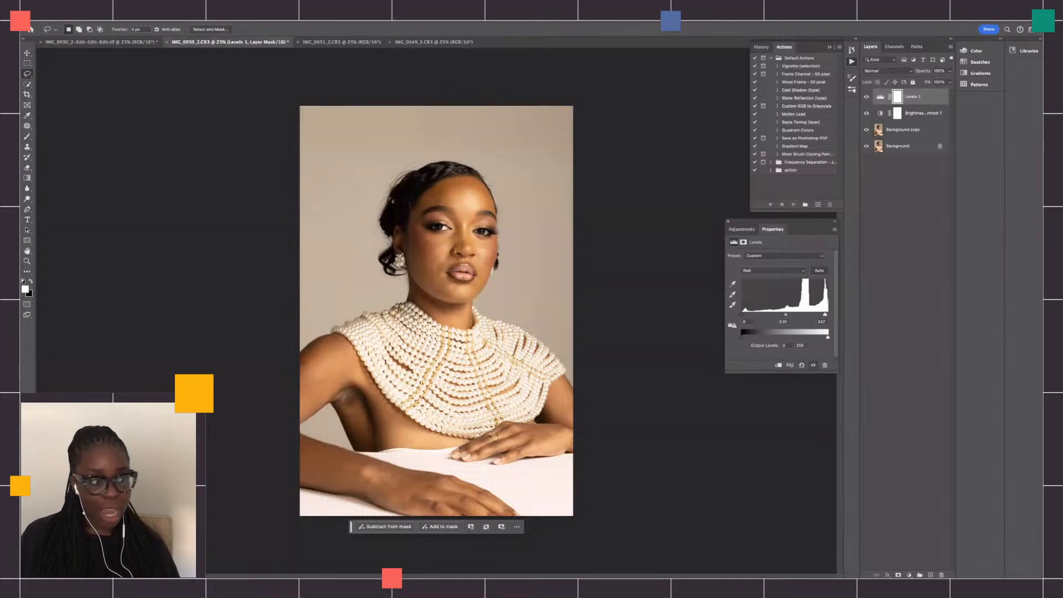
left_click(777, 272)
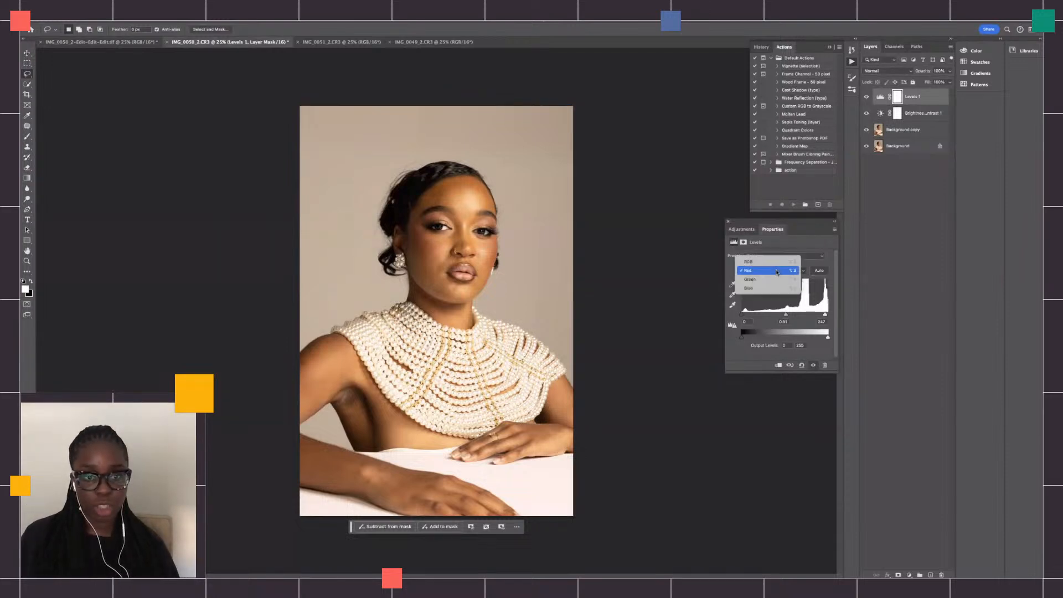
left_click(808, 240)
left_click(750, 234)
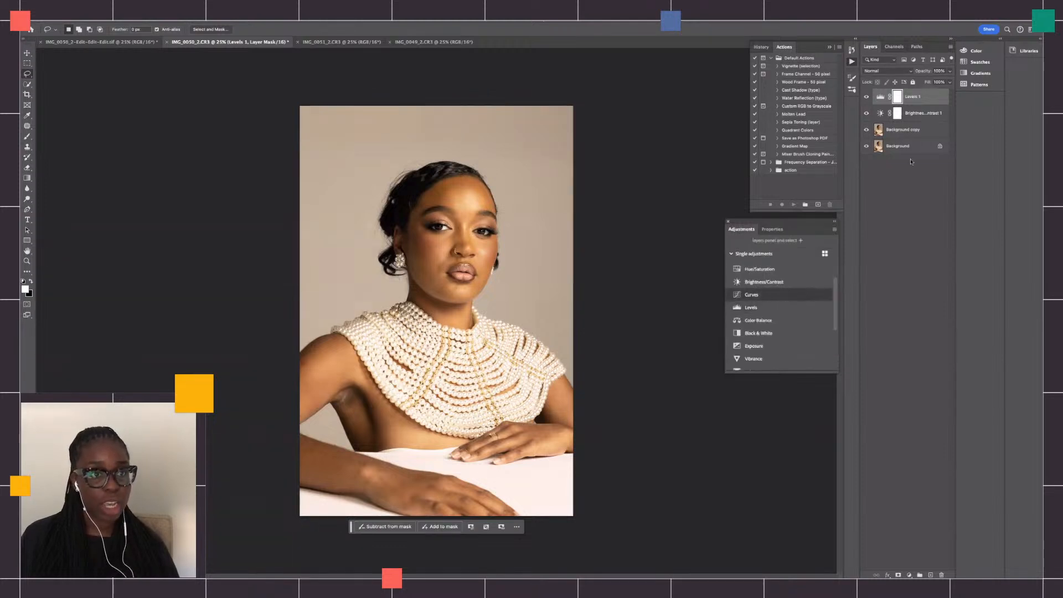
- Compare the portrait with the Levels and Brightness/Contrast layers hidden and shown
left_click(867, 97)
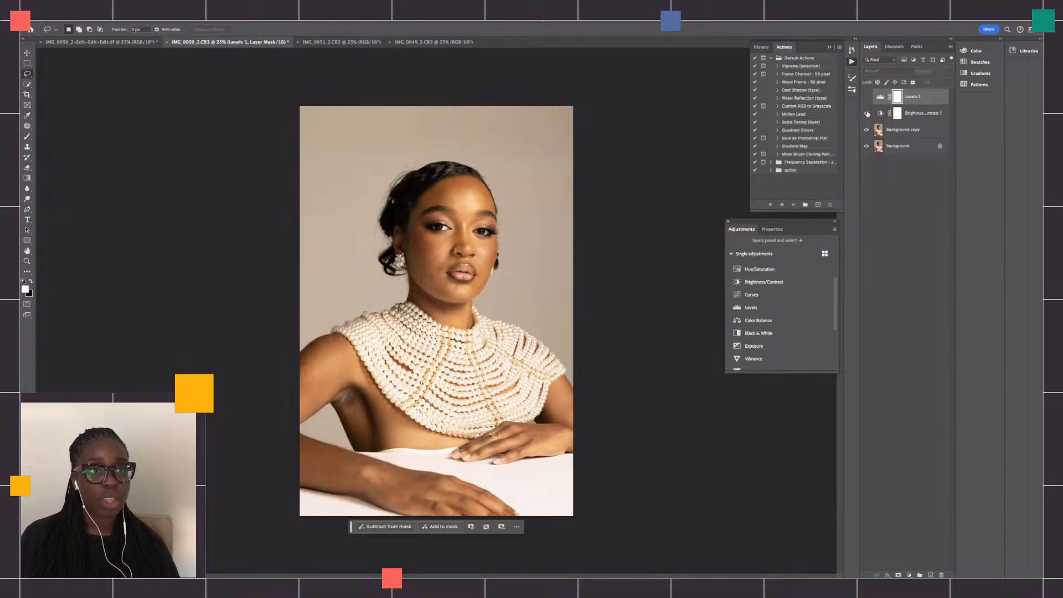
left_click(866, 113)
left_click(866, 113)
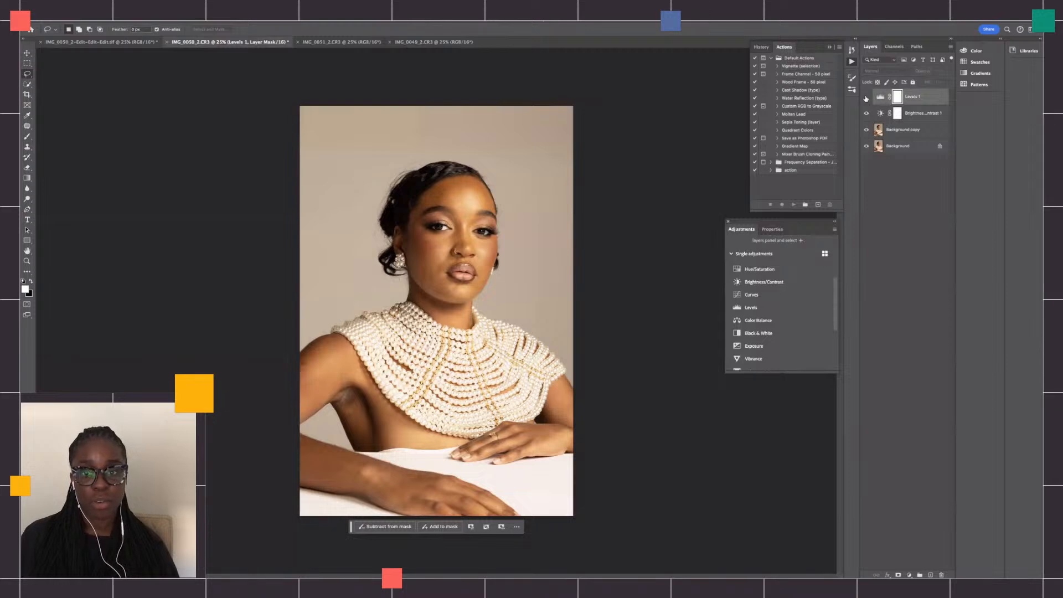
left_click(866, 97)
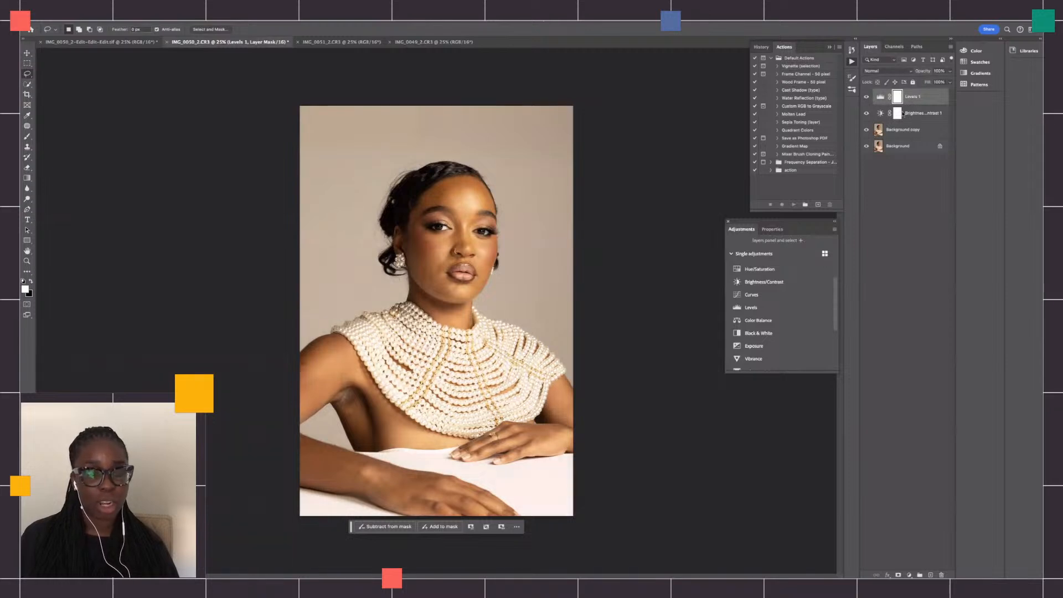
- Add a Curves adjustment layer and place highlight, midtone and shadow points along its RGB curve
left_click(771, 296)
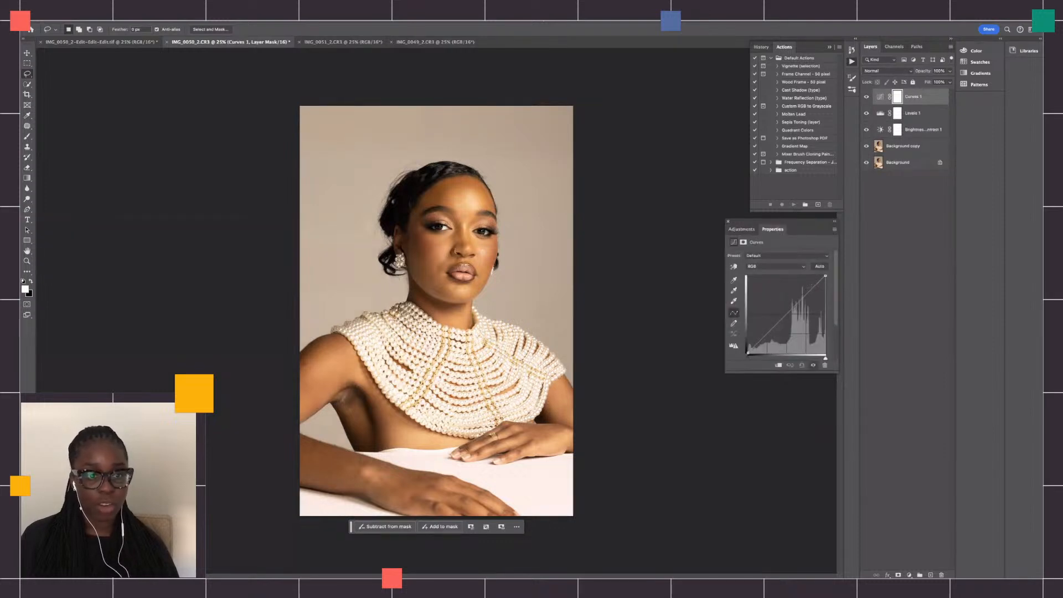
left_click(812, 287)
left_click(791, 308)
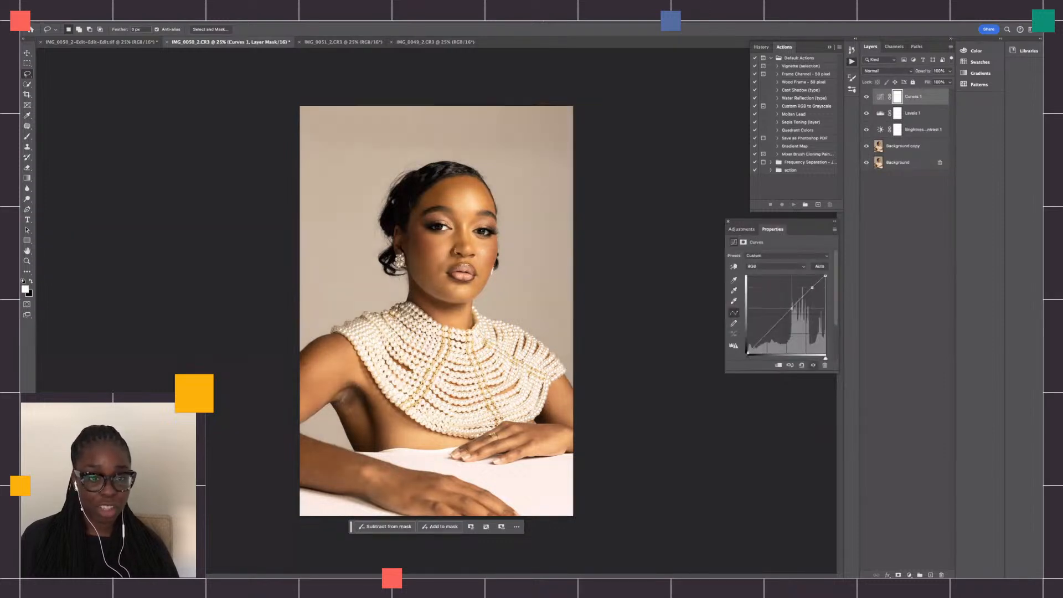
left_click(768, 332)
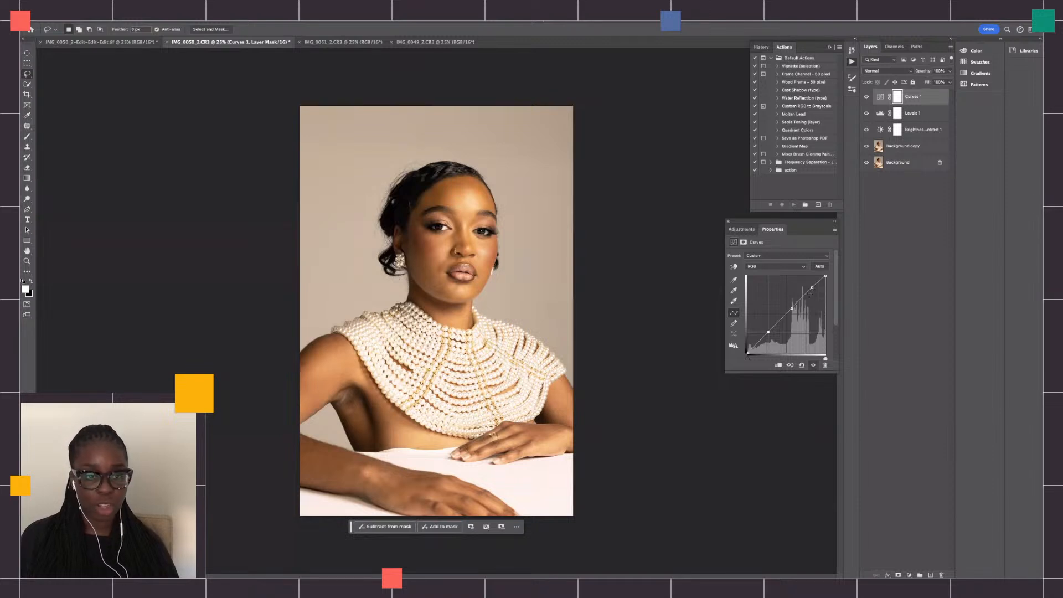
- Fine-tune the points on the RGB curve for a subtle tonal change, keeping the curve close to the diagonal
left_click_drag(792, 308, 790, 311)
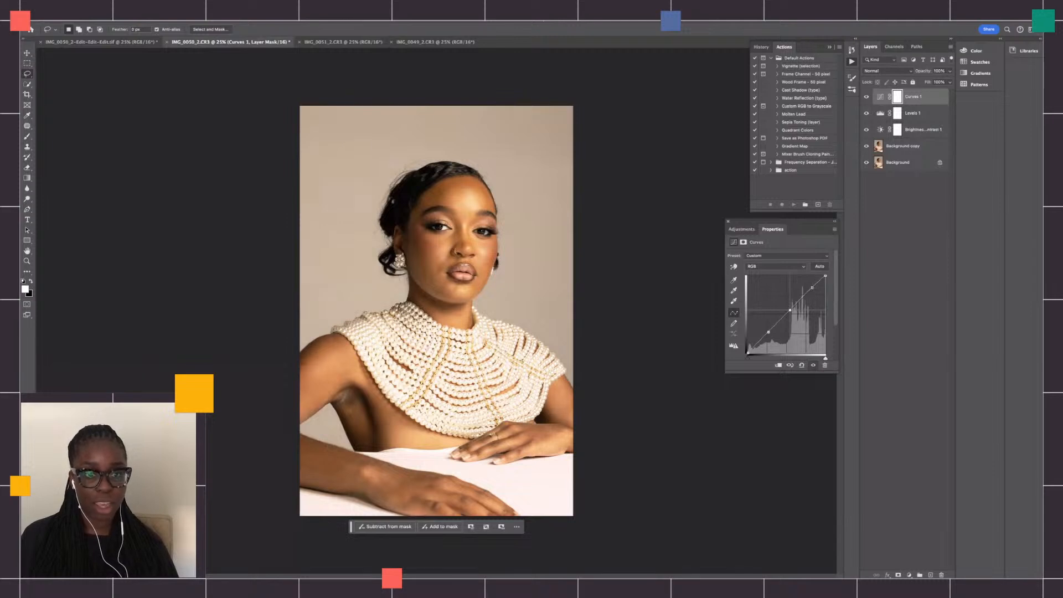
left_click_drag(812, 288, 791, 310)
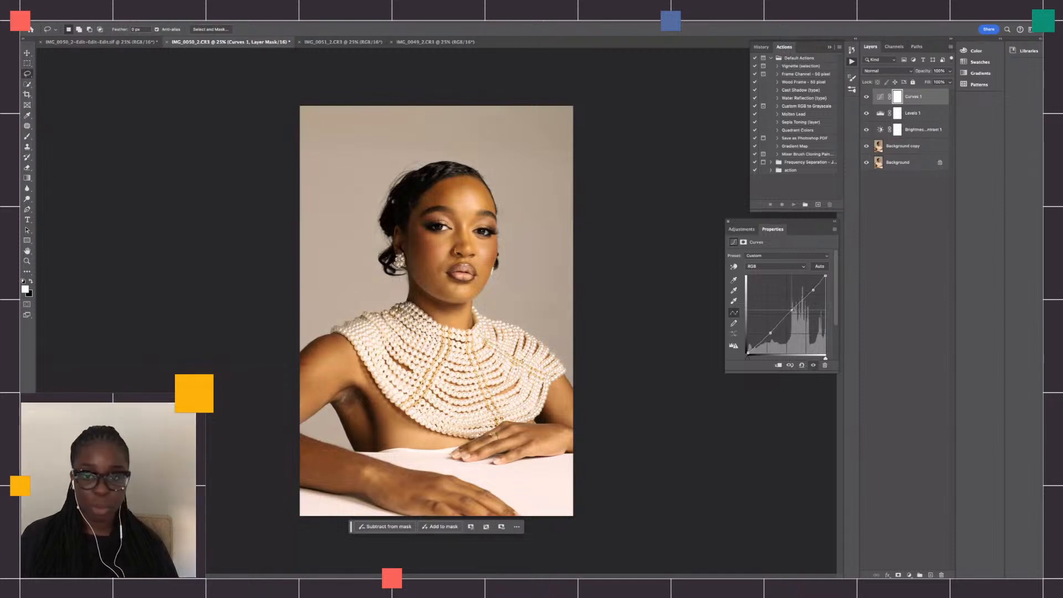
left_click_drag(791, 310, 791, 310)
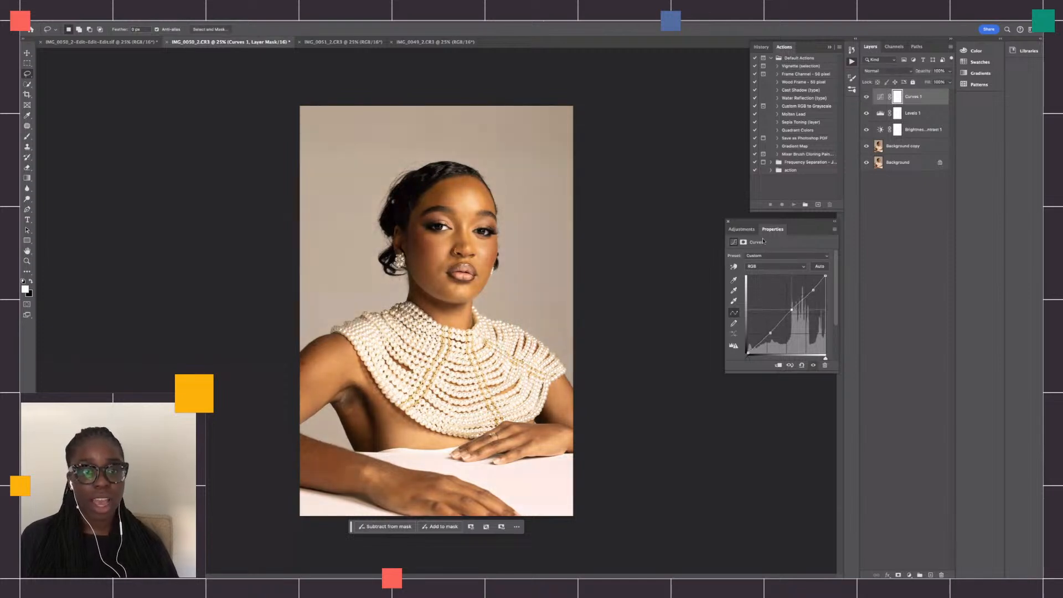
- Add a Hue/Saturation adjustment layer and lower its Master saturation to about -8
left_click(741, 228)
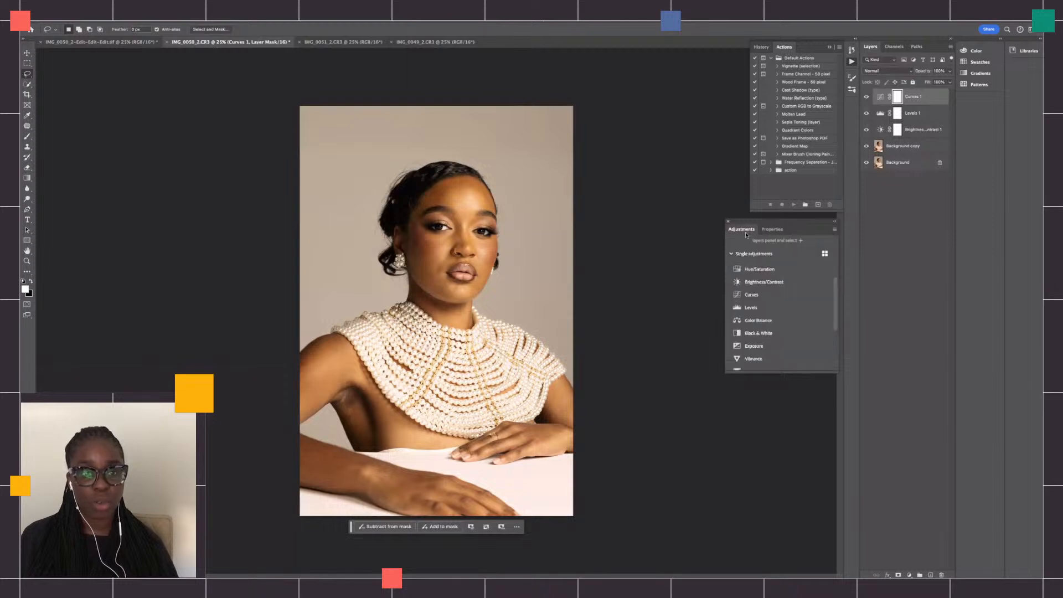
left_click(771, 270)
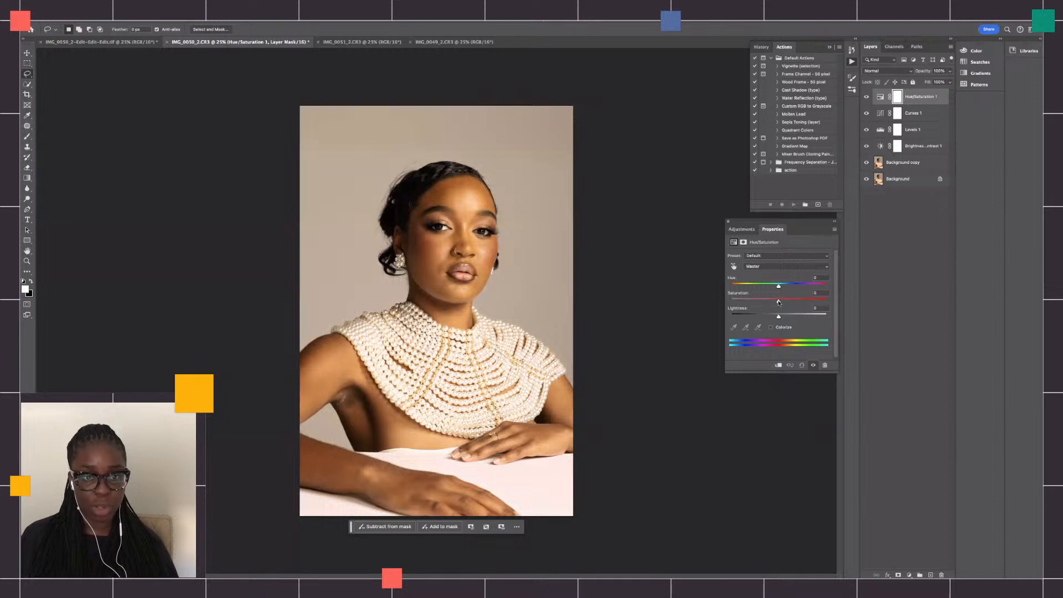
left_click_drag(778, 302, 778, 316)
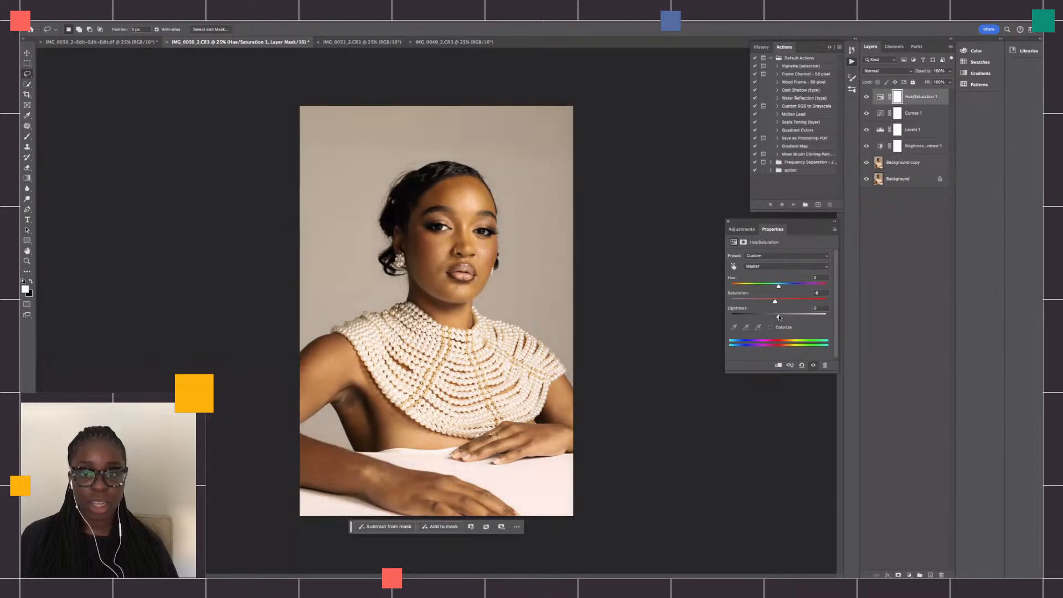
- For the Reds range of the Hue/Saturation adjustment, set hue to -2, saturation to about +6 and lightness to +3
left_click(765, 269)
left_click(766, 280)
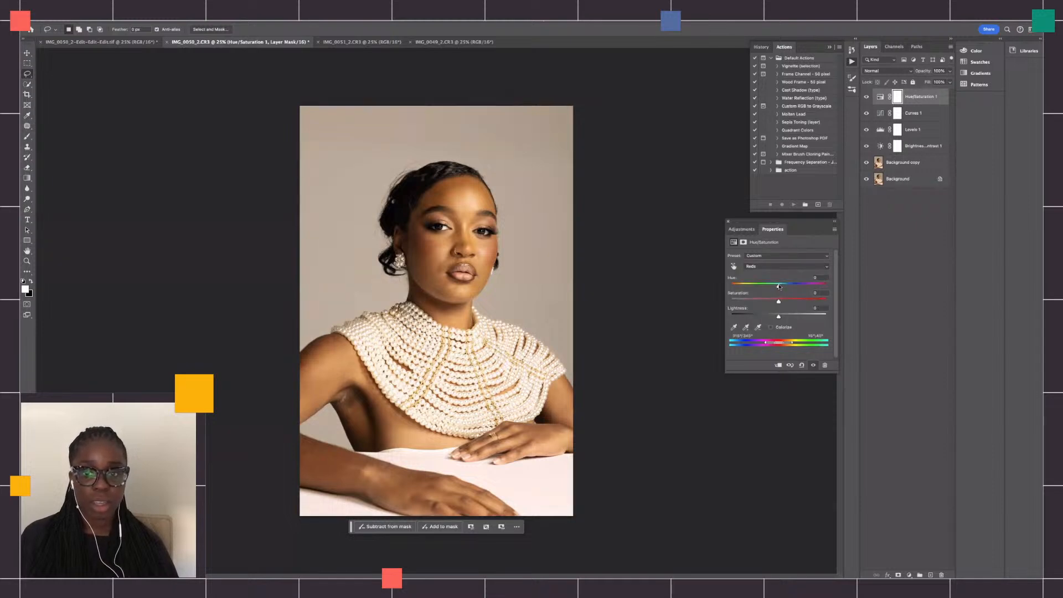
left_click_drag(778, 286, 784, 302)
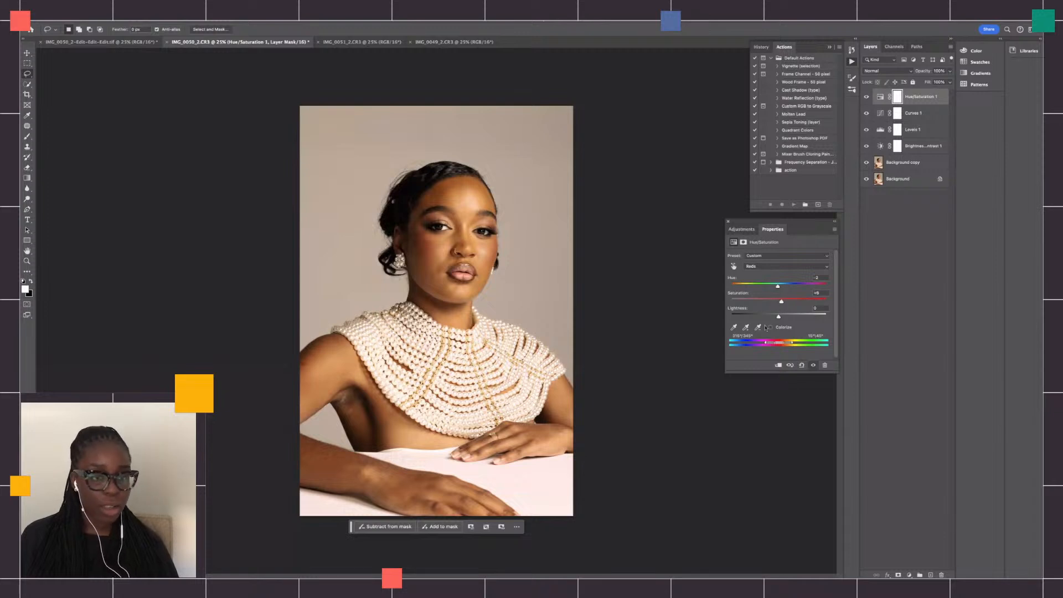
left_click_drag(780, 318, 780, 319)
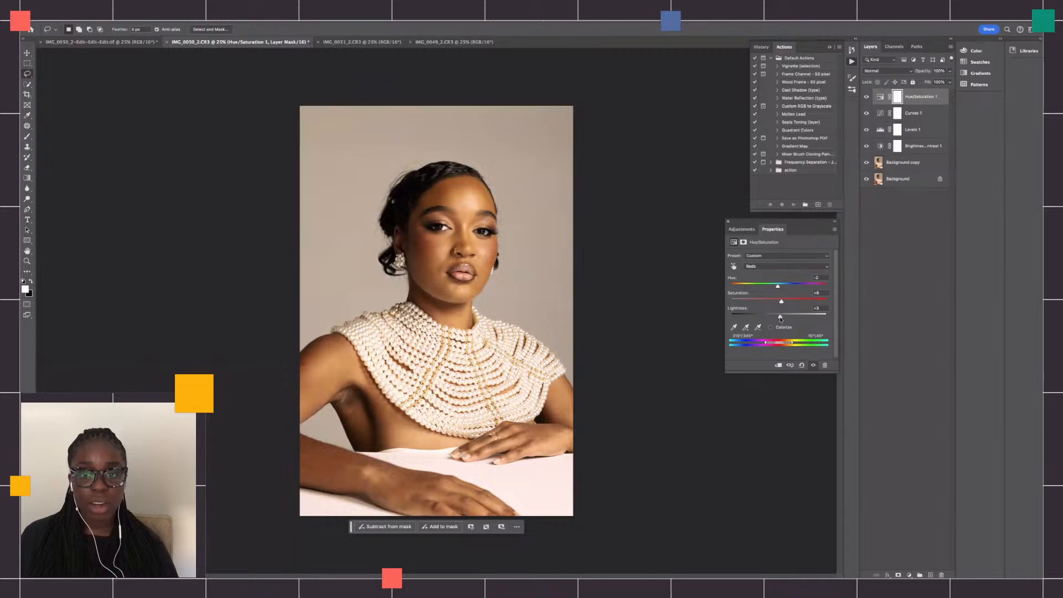
- Compare the portrait with and without the Hue/Saturation adjustment, leaving the layer visible
left_click(865, 100)
left_click(865, 100)
left_click(865, 100)
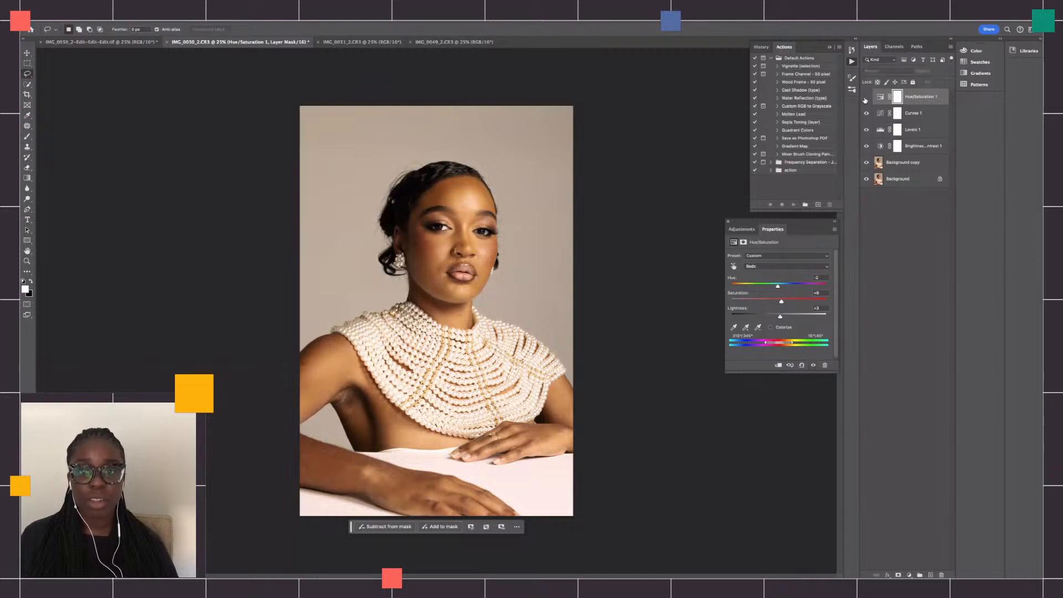
left_click(866, 100)
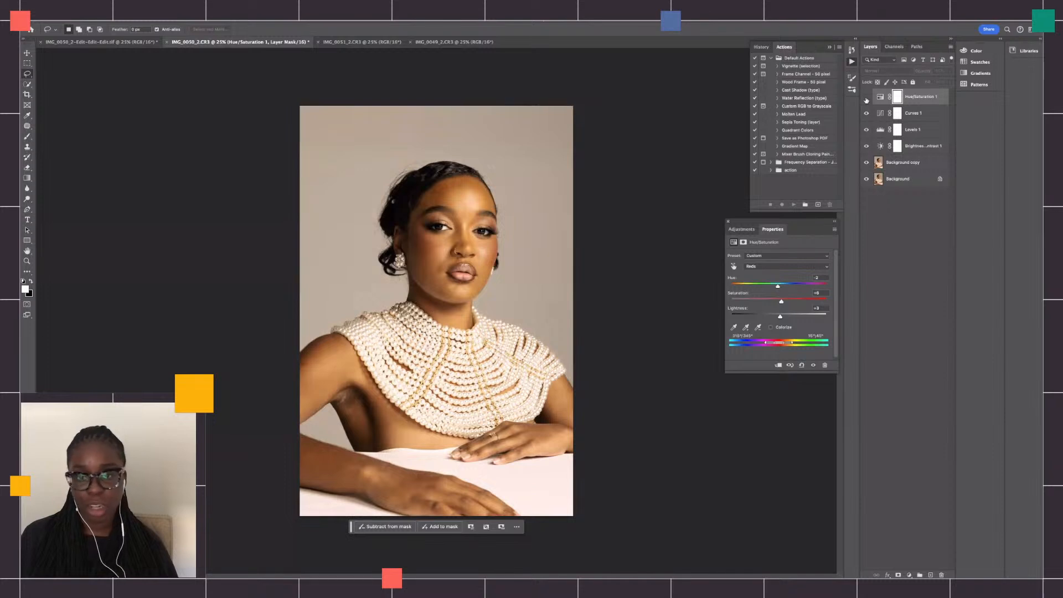
left_click(866, 100)
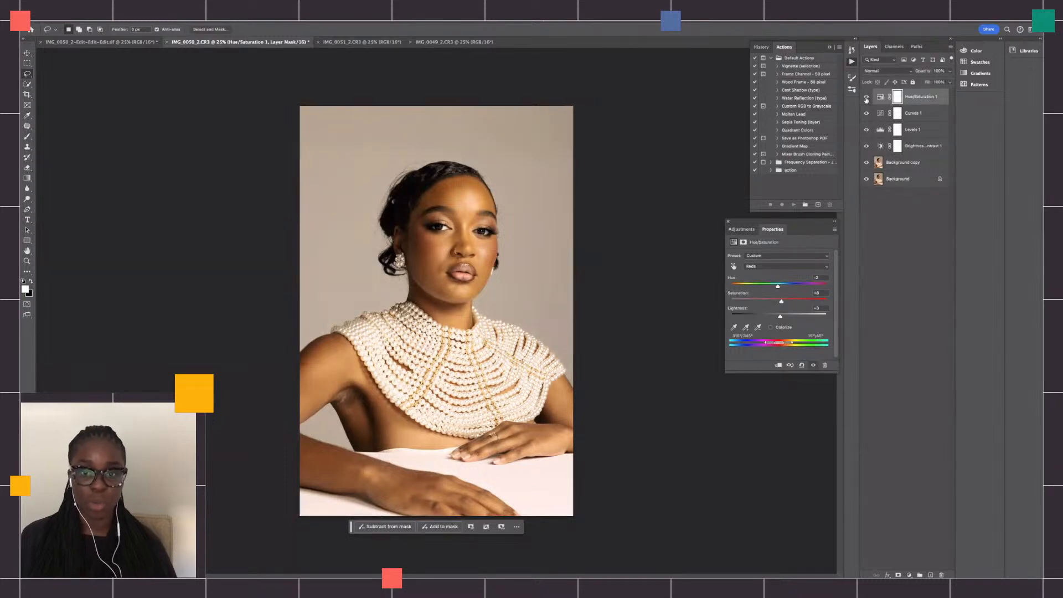
- Group the Hue/Saturation, Curves, Levels and Brightness/Contrast layers and name the group COLOR TONING/GRADING
left_click(934, 150, "shift")
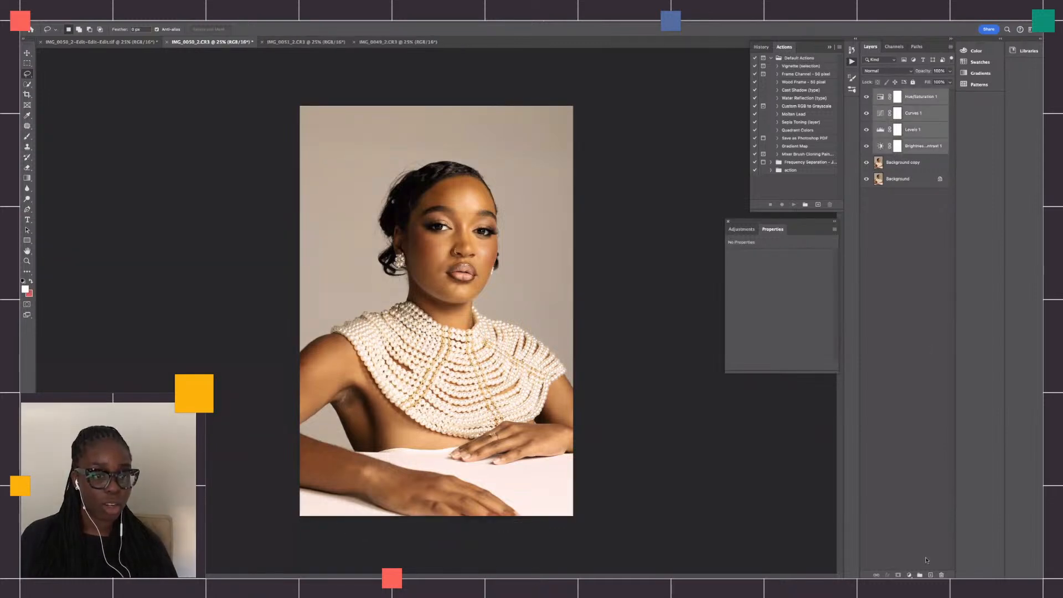
key("super+g")
double_click(895, 93)
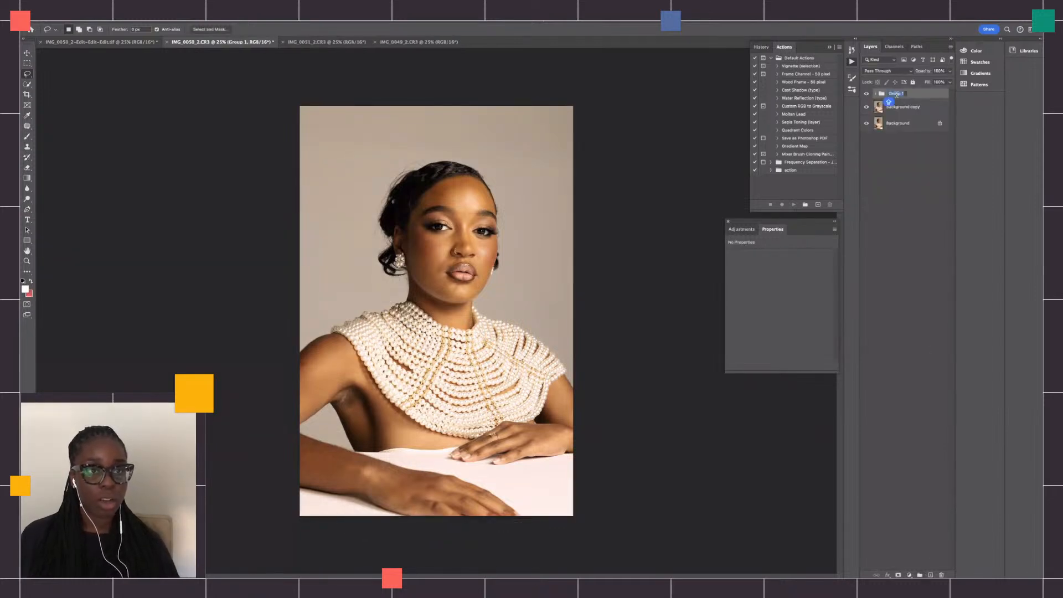
type("COLOR GRADI")
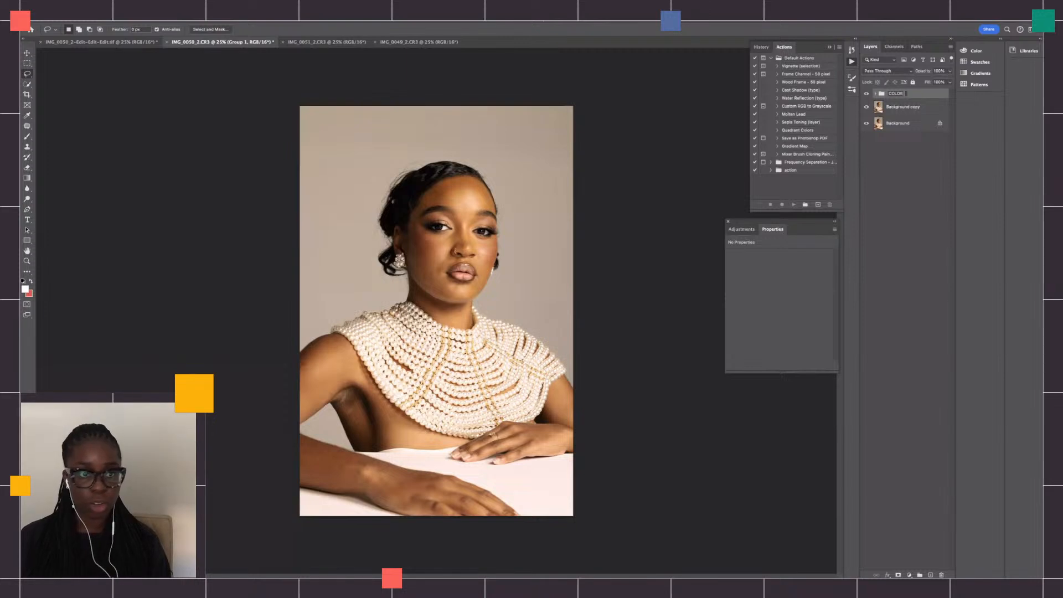
key("BackSpace")
key("BackSpace")
key("BackSpace")
key("BackSpace")
key("BackSpace")
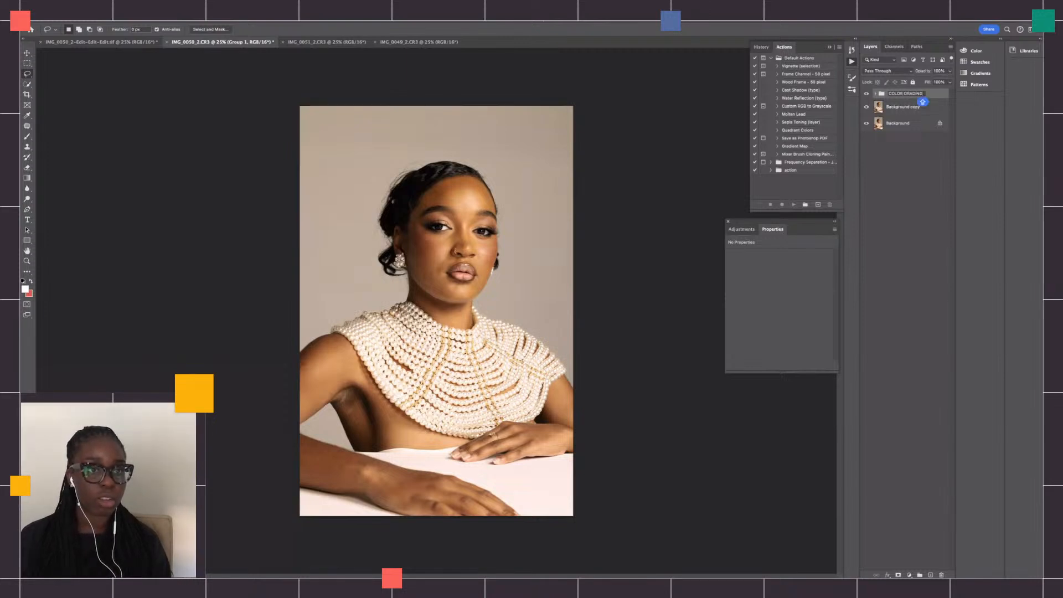
type("TONING")
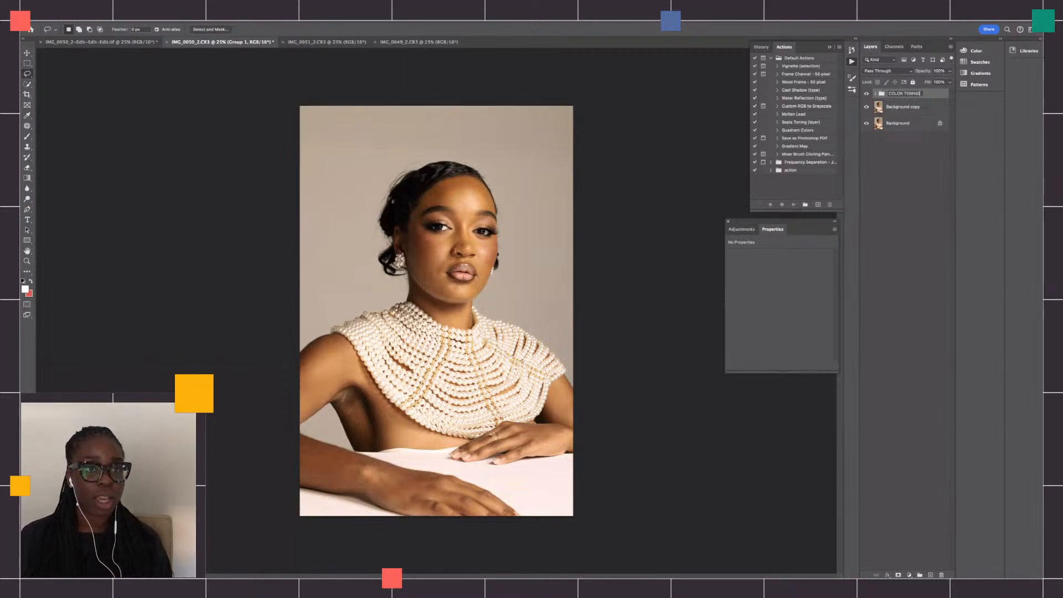
type("/GRADING")
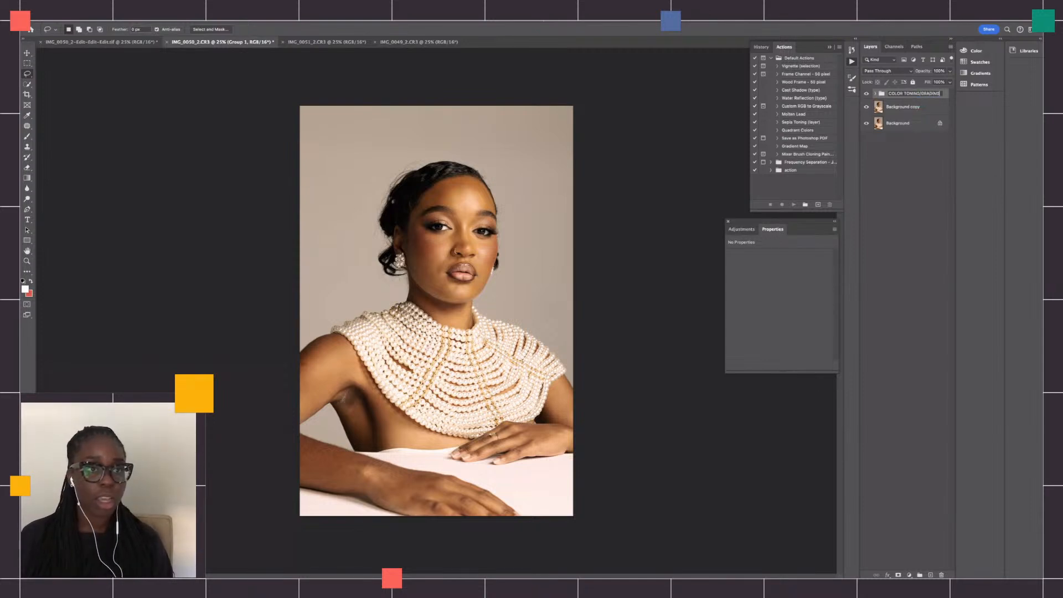
key("Return")
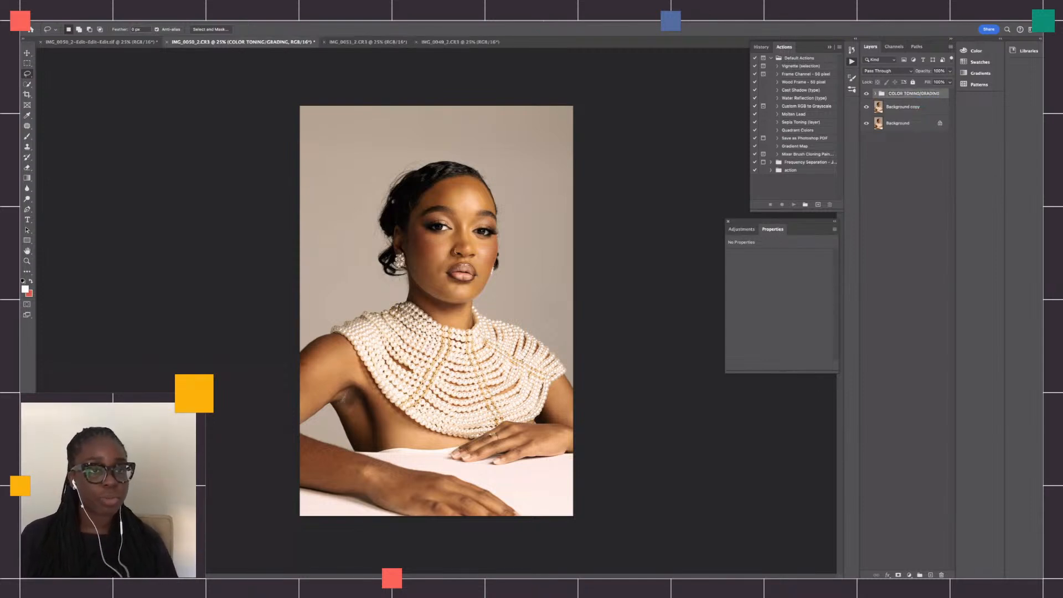
- Expand the COLOR TONING/GRADING group and compare the portrait with and without it, leaving the group visible
left_click(875, 94)
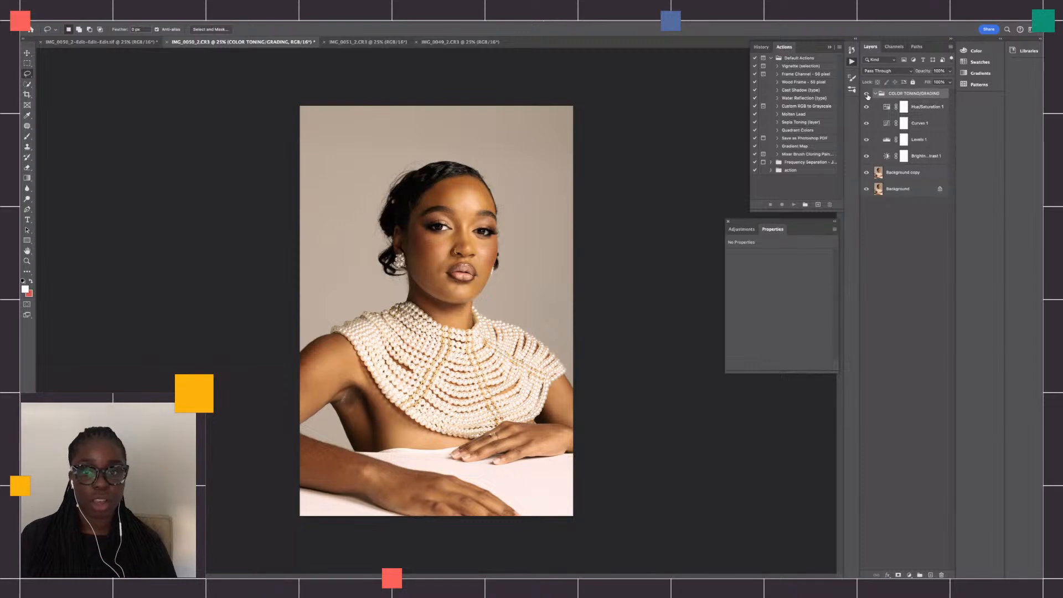
left_click(866, 94)
left_click(866, 94)
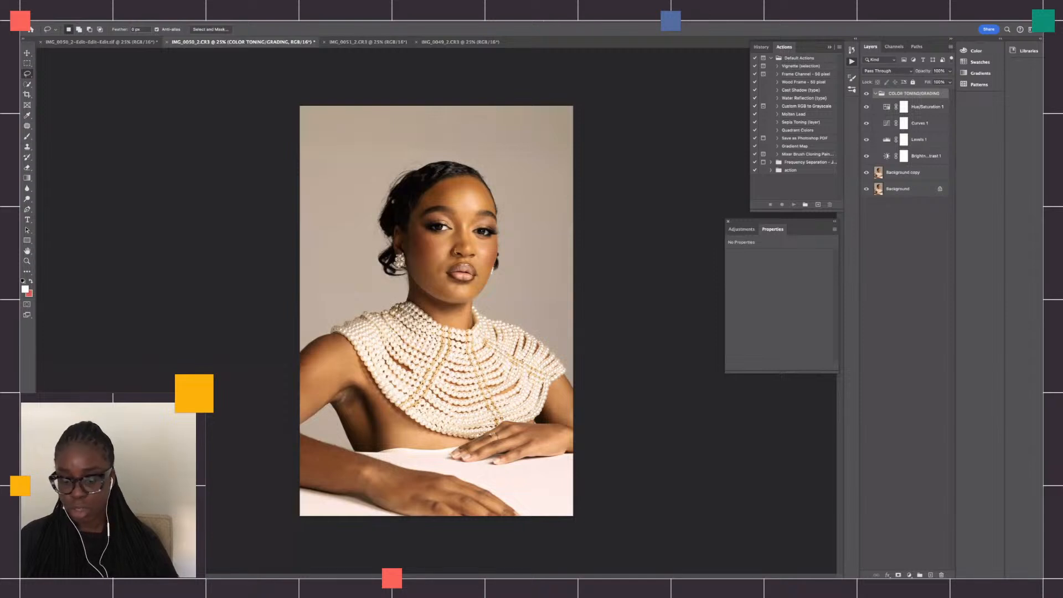
scroll(436, 310, "up", 2)
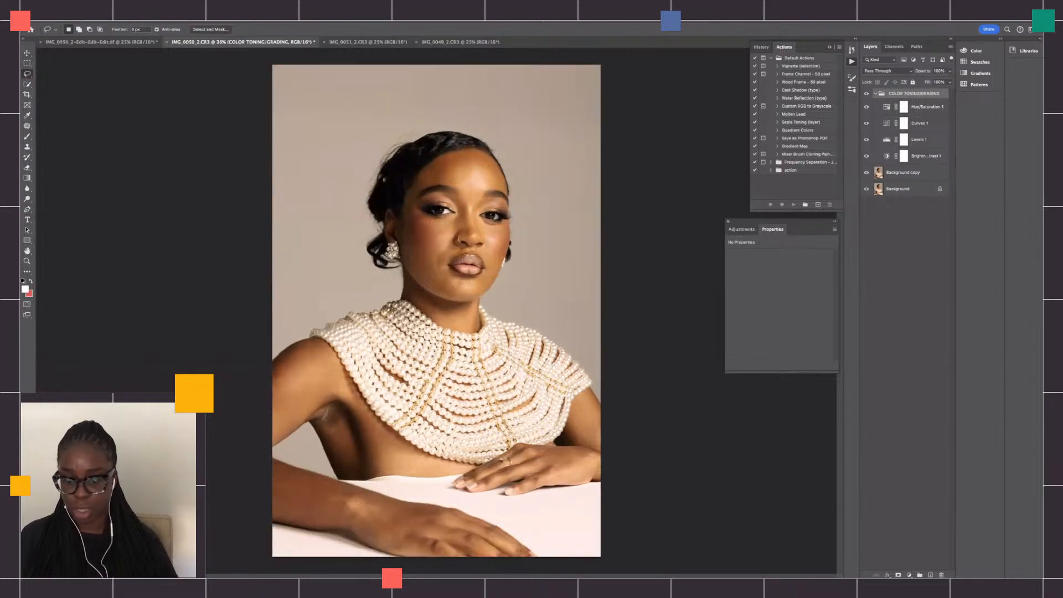
key("super+0")
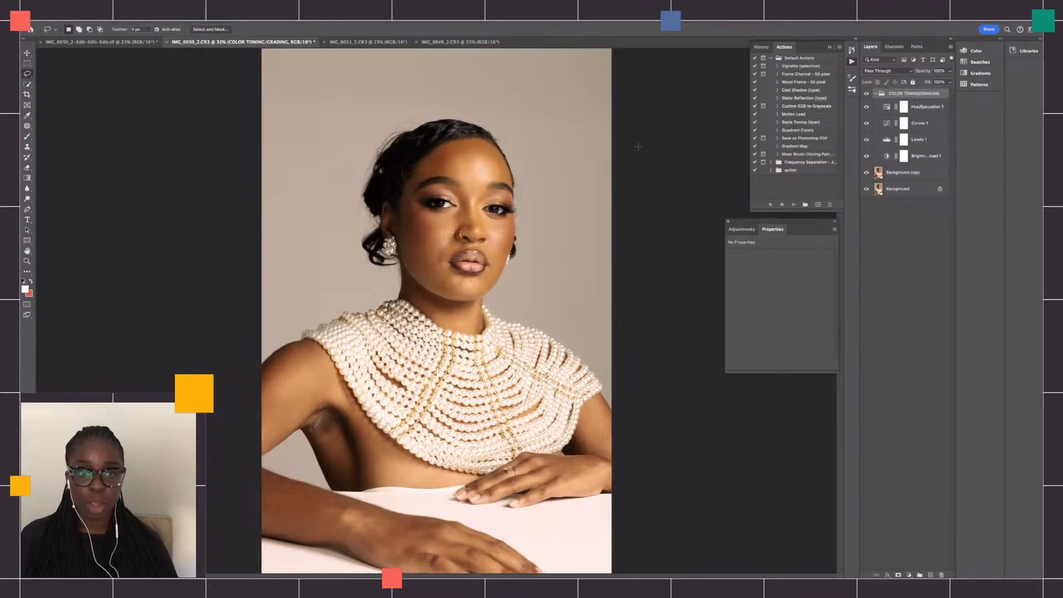
left_click(866, 94)
left_click(866, 95)
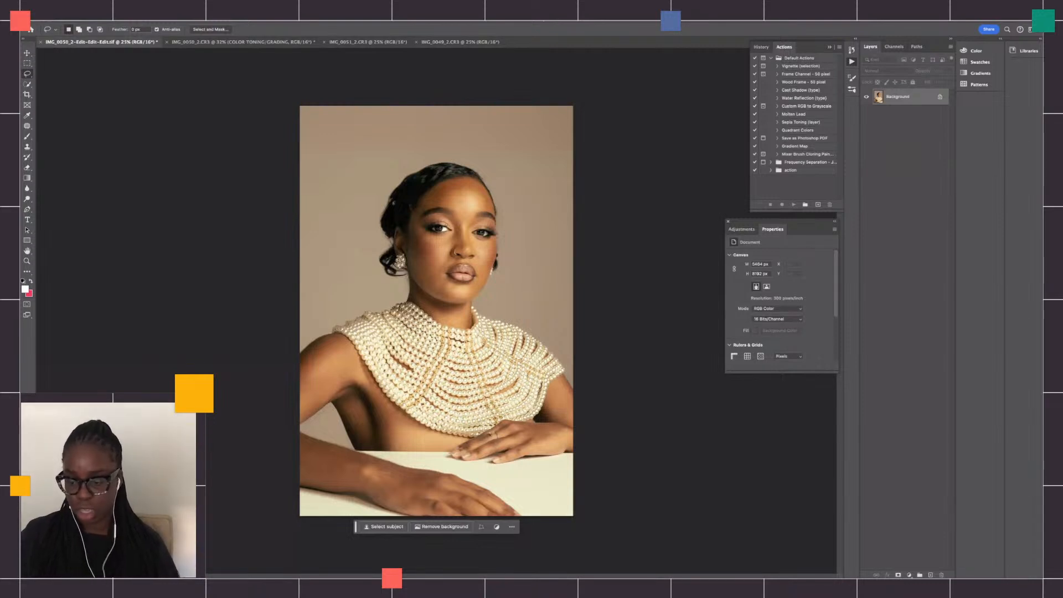
- Compare IMG_0050_2.CR3 with the earlier edit in IMG_0050_2-Edit-Edit-Edit.tif, ending on the CR3 document
key("ctrl+0")
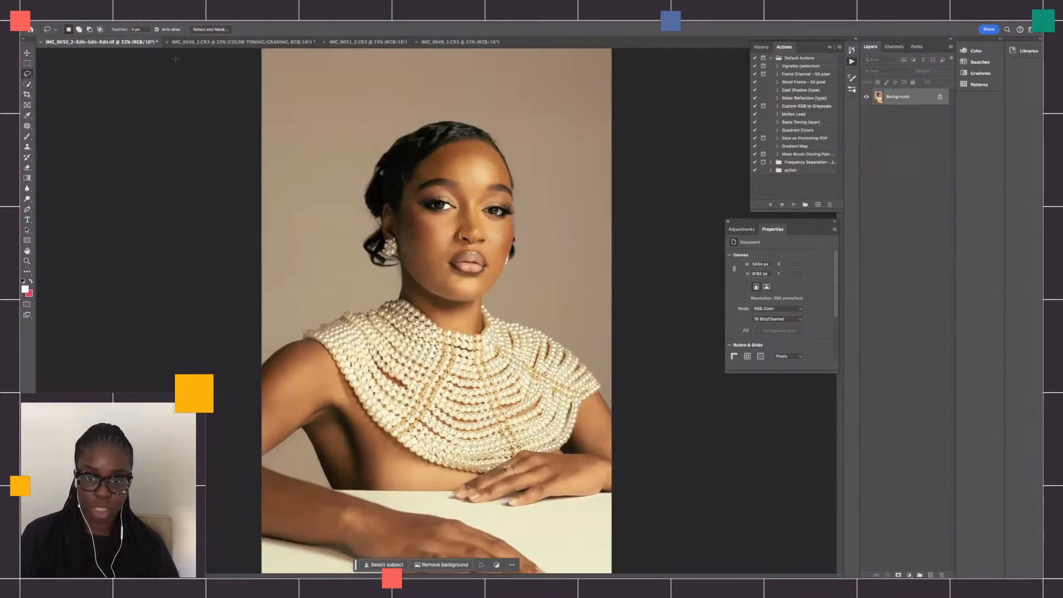
left_click(213, 44)
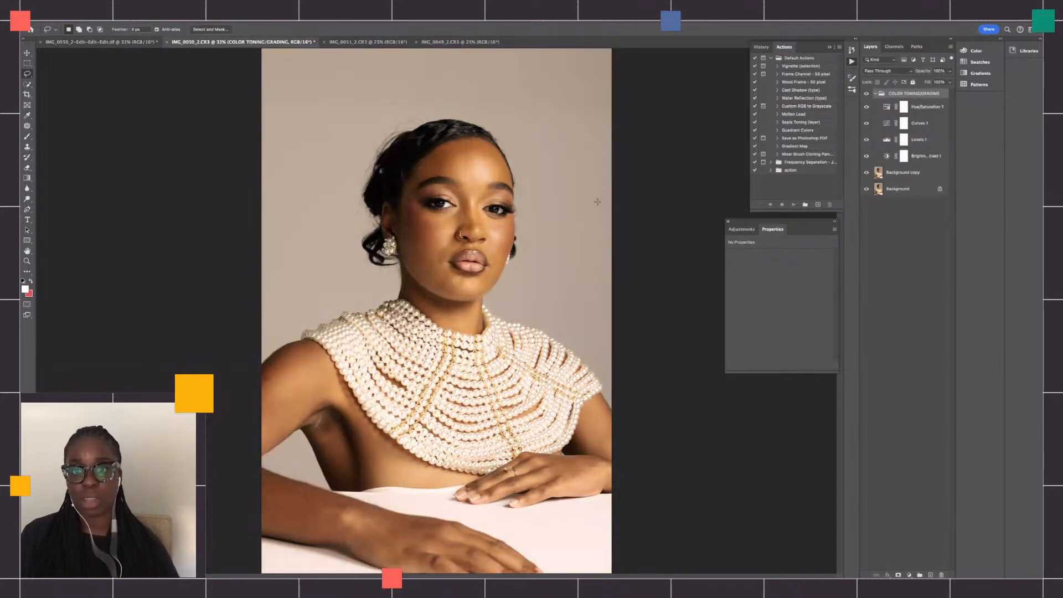
left_click(130, 43)
left_click(265, 42)
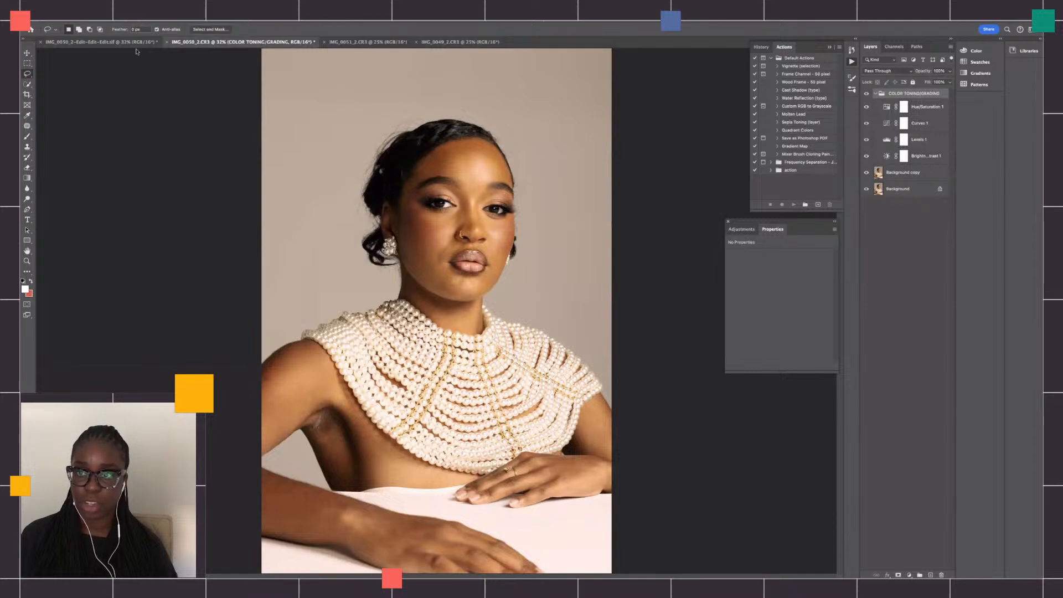
left_click(138, 44)
left_click(219, 44)
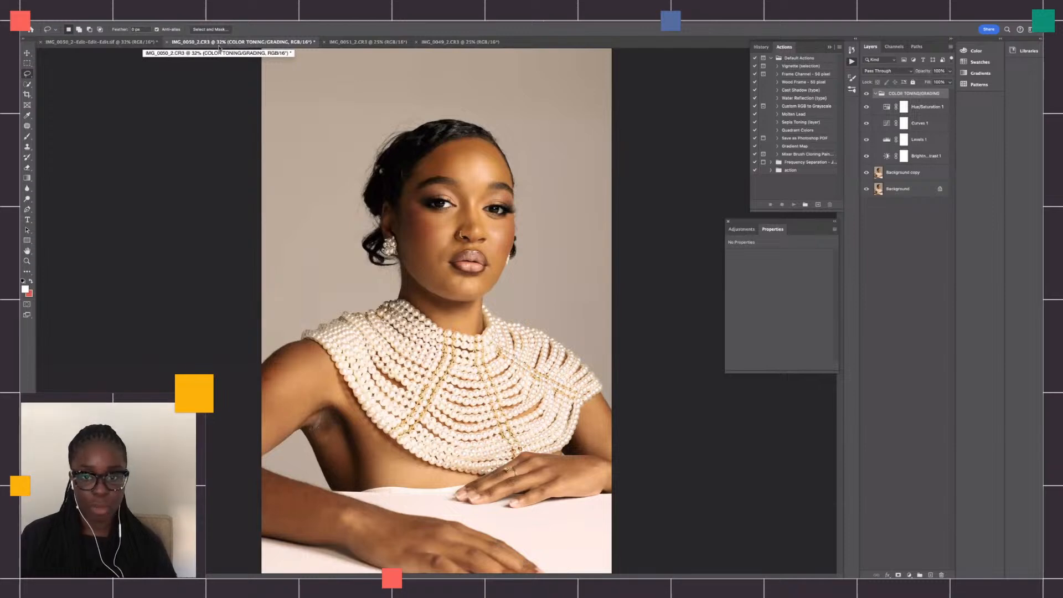
- Select the Hue/Saturation layer in the group and compare the portrait with and without it, leaving it visible
left_click(741, 229)
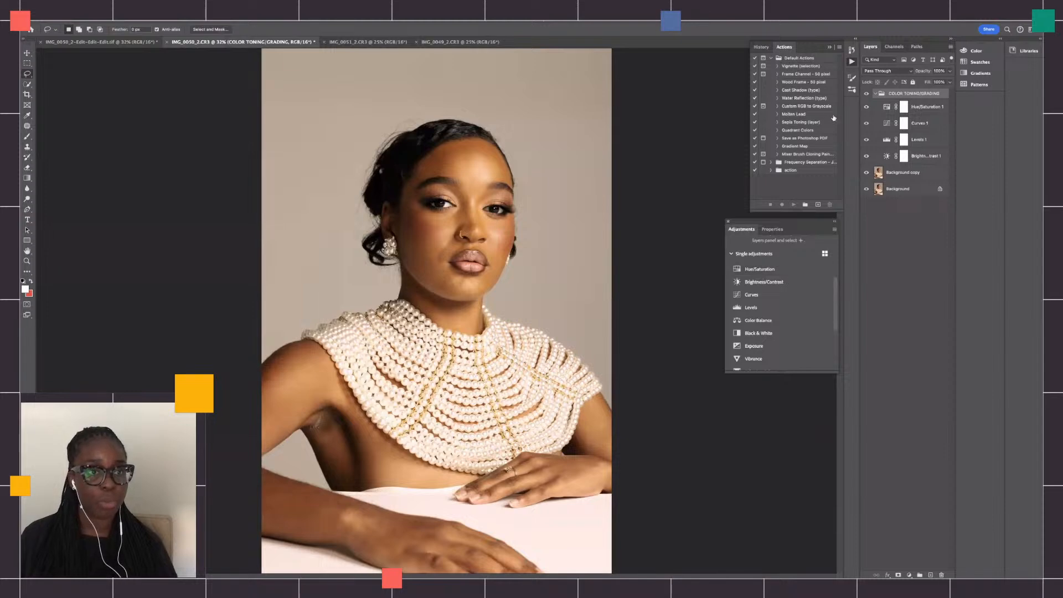
left_click(898, 110)
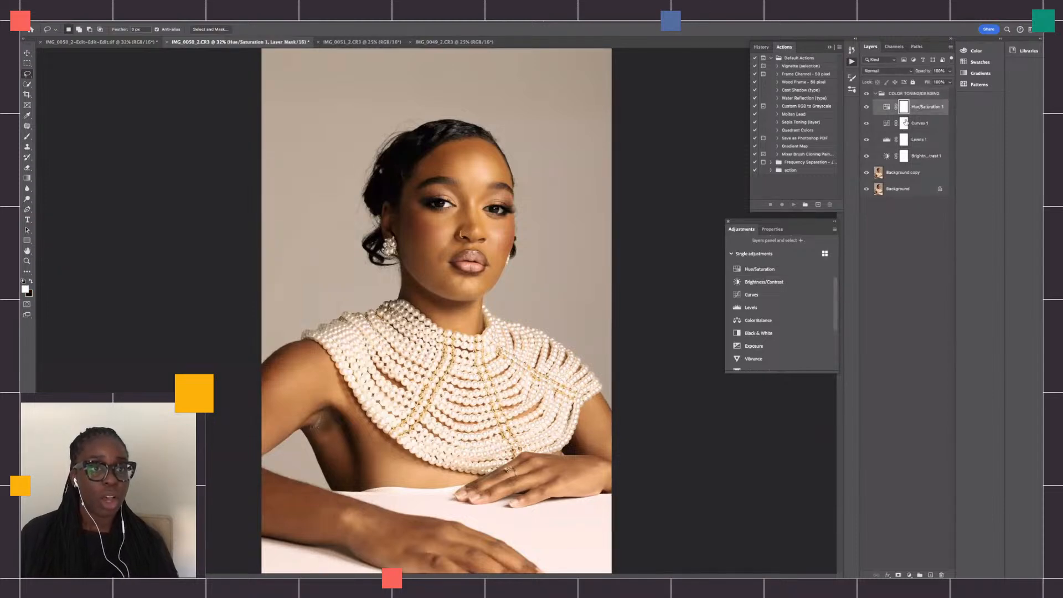
left_click(867, 110)
left_click(867, 110)
left_click(867, 109)
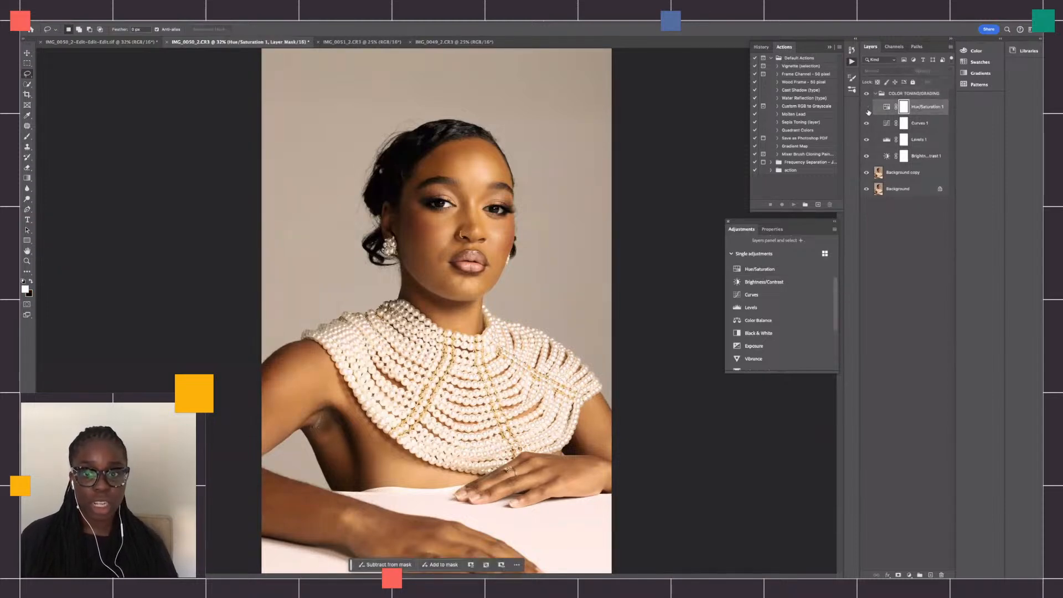
left_click(866, 108)
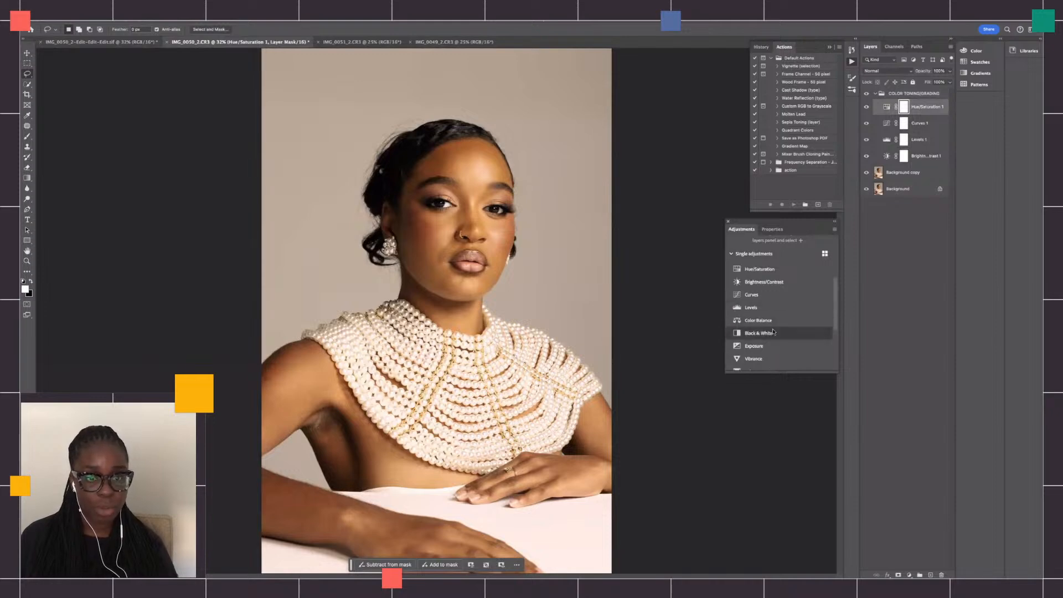
- Try an Exposure adjustment layer with exposure at about -0.11, and delete the layer
scroll(808, 321, "down", 5)
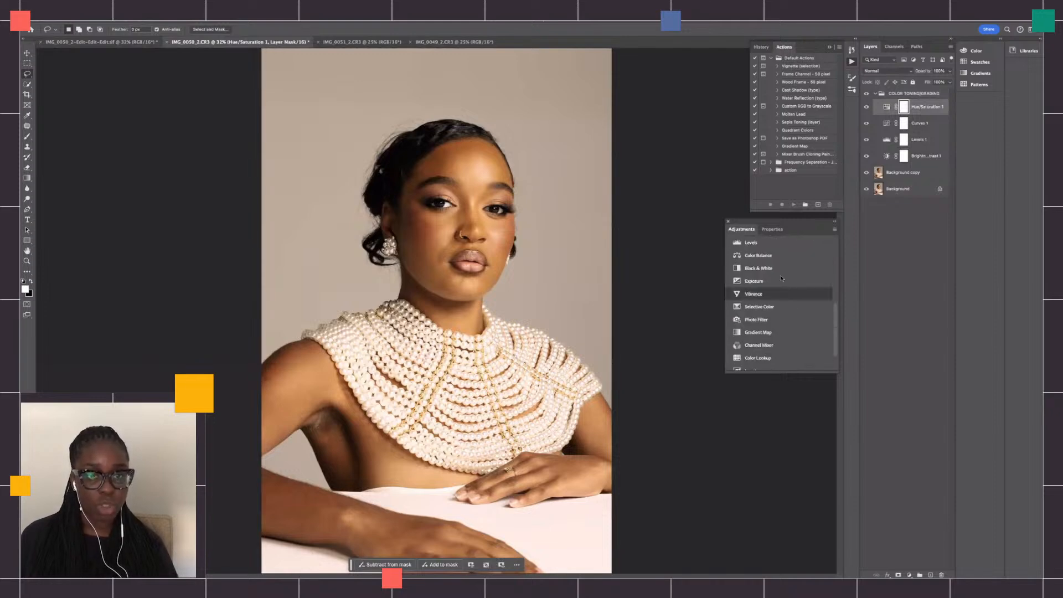
scroll(783, 295, "up", 1)
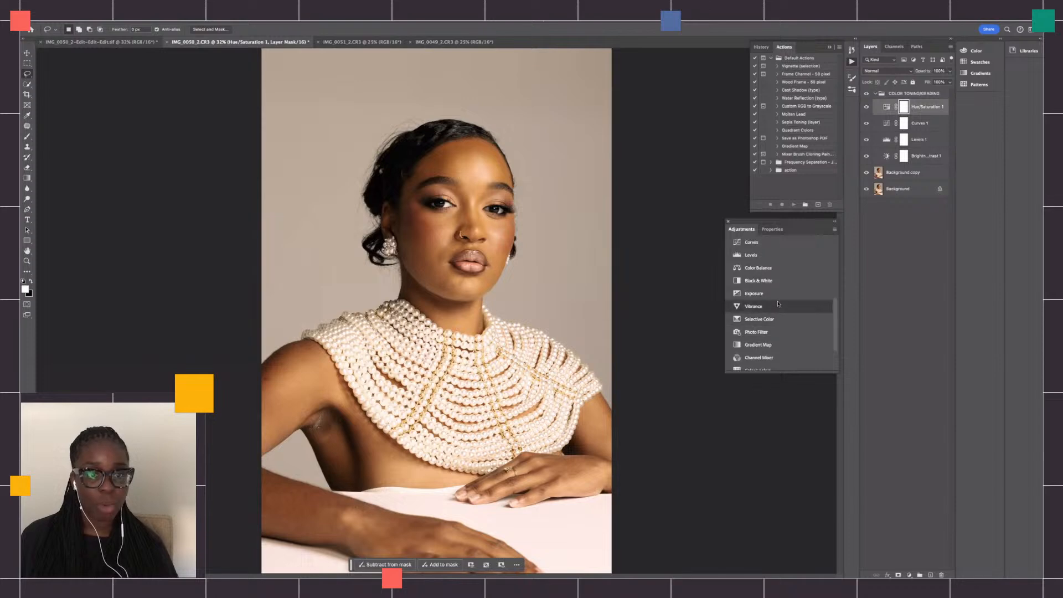
left_click(777, 297)
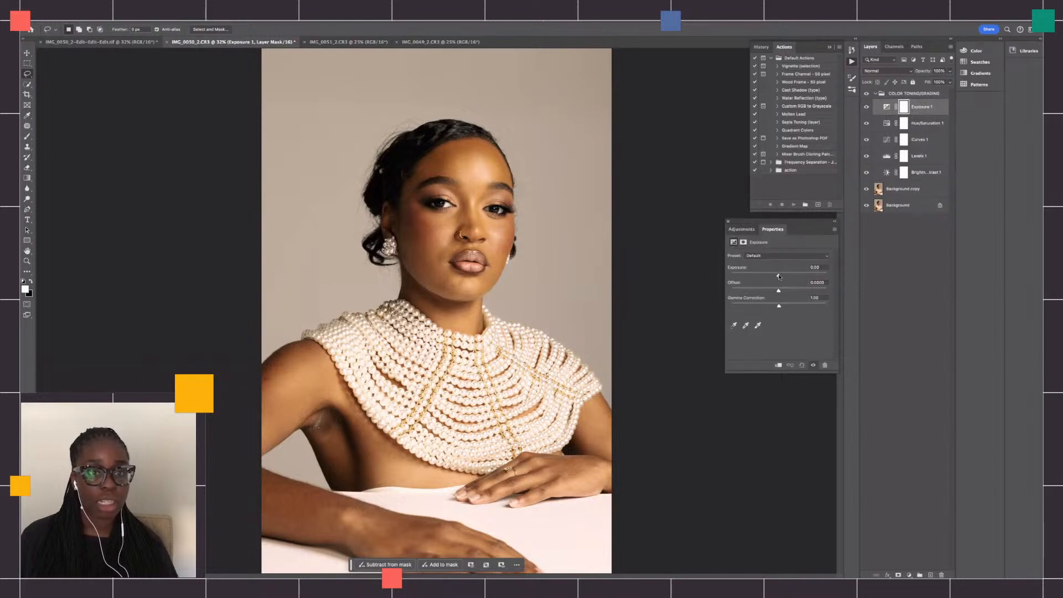
left_click_drag(778, 276, 777, 275)
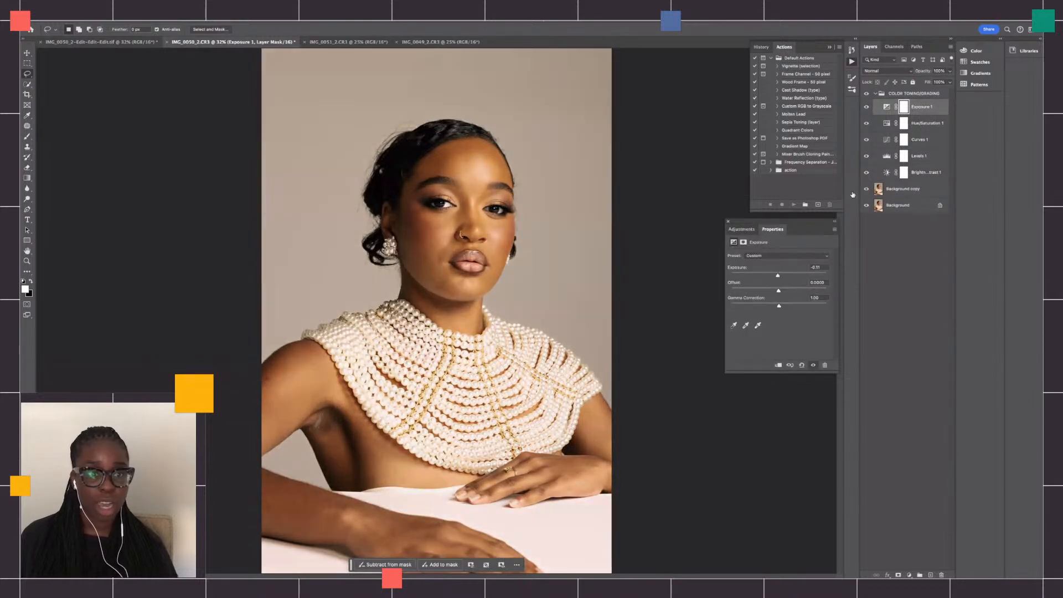
key("Delete")
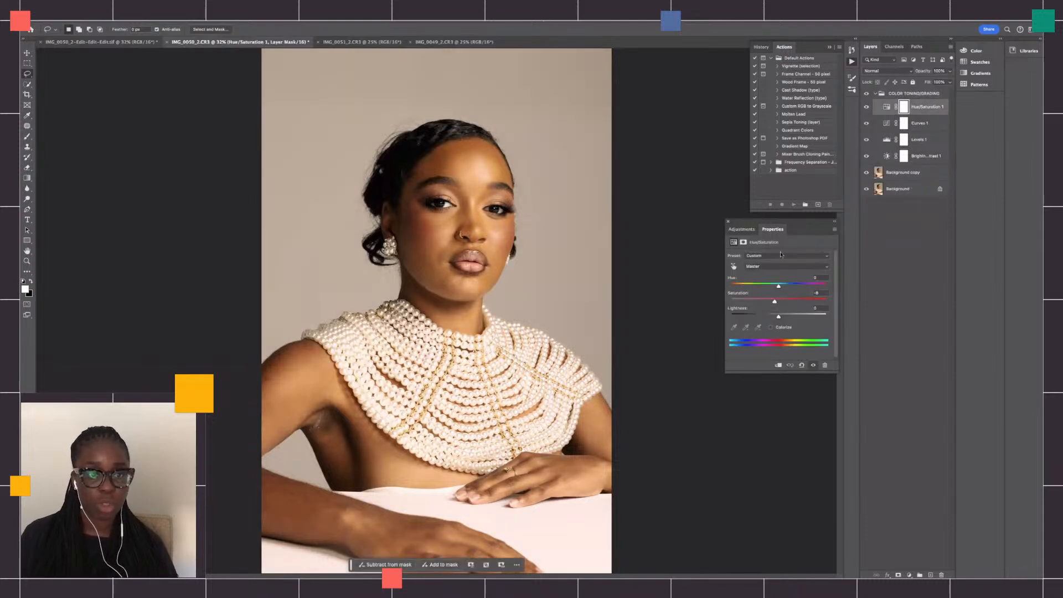
- Add a Selective Color adjustment layer above Hue/Saturation, review its color ranges and keep Reds selected
left_click(741, 229)
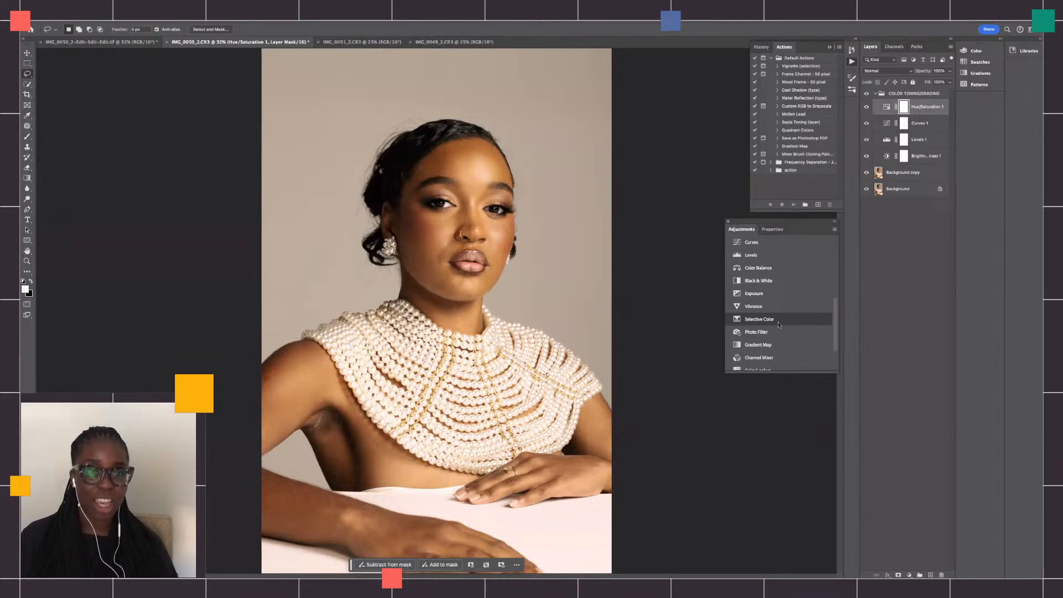
left_click(759, 320)
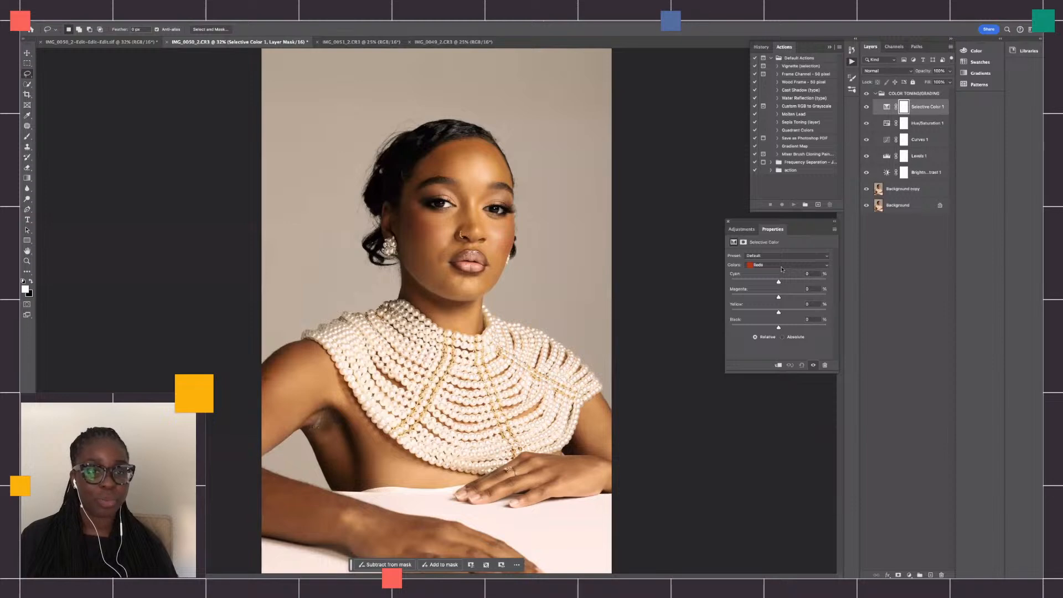
left_click(781, 268)
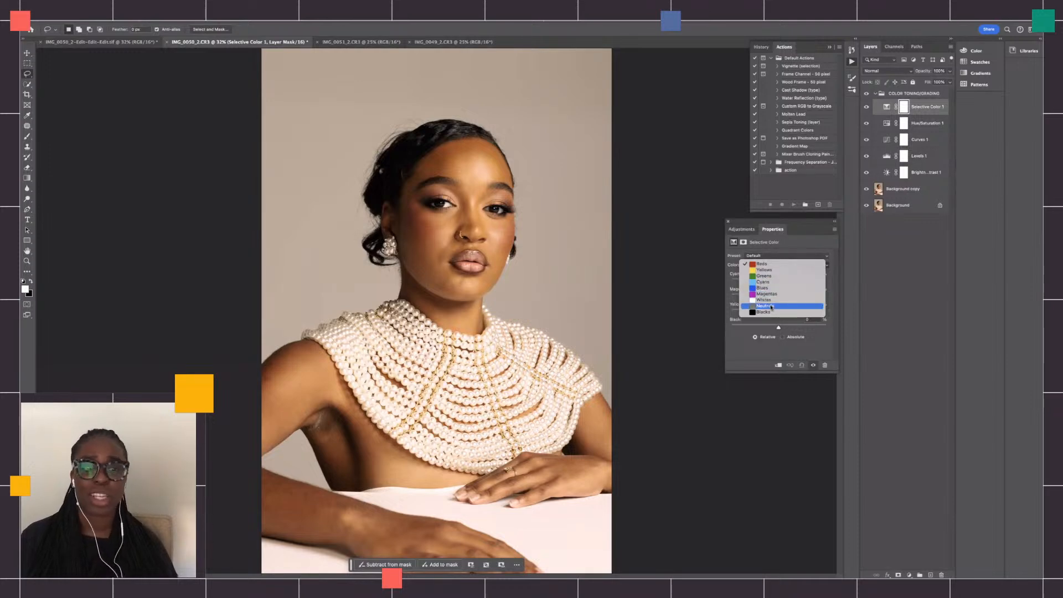
left_click(761, 265)
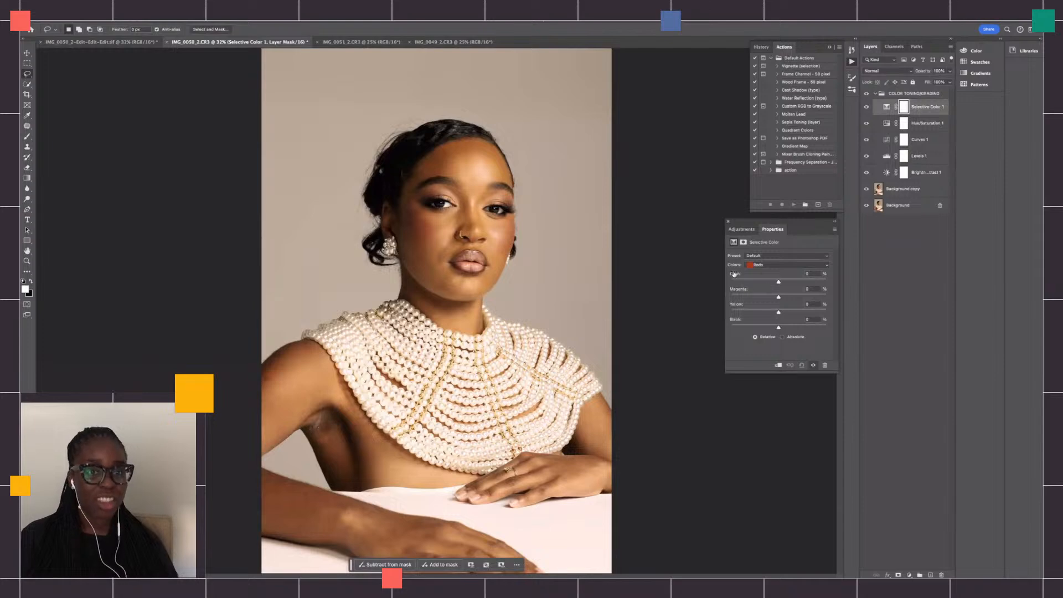
left_click(771, 266)
left_click(771, 264)
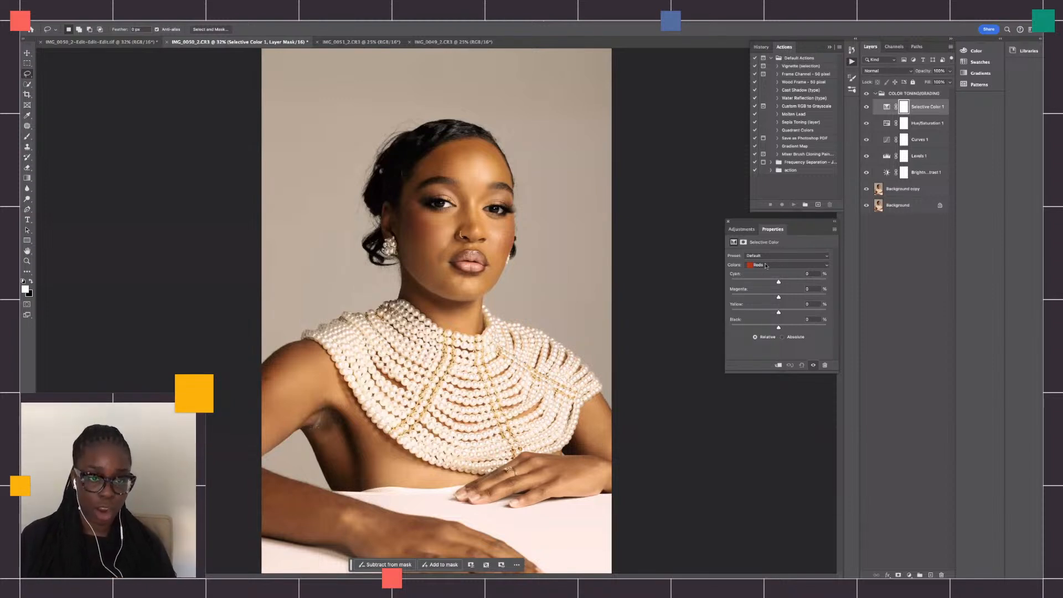
left_click(766, 266)
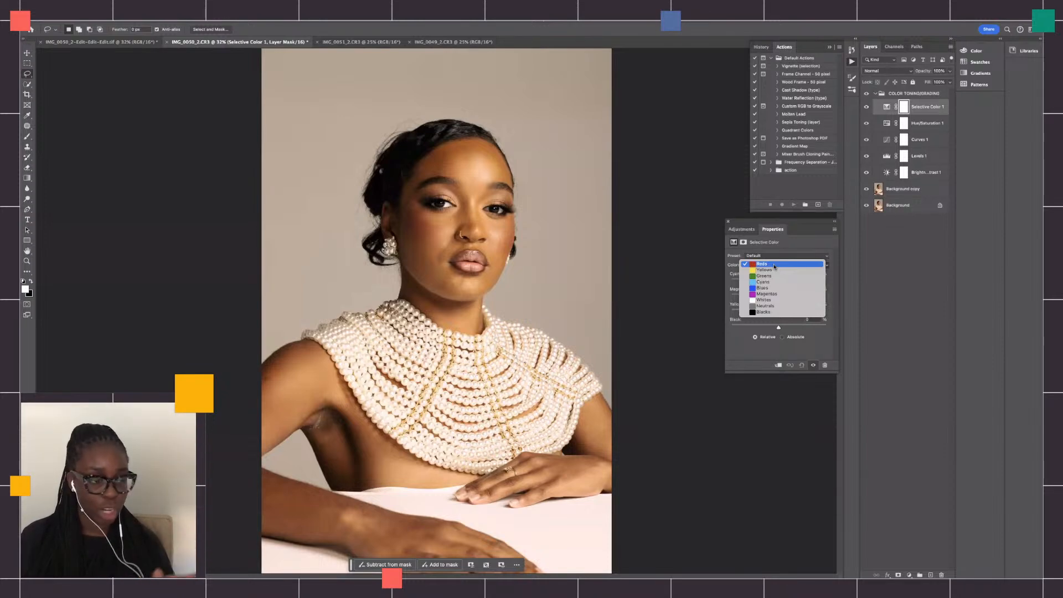
left_click(774, 267)
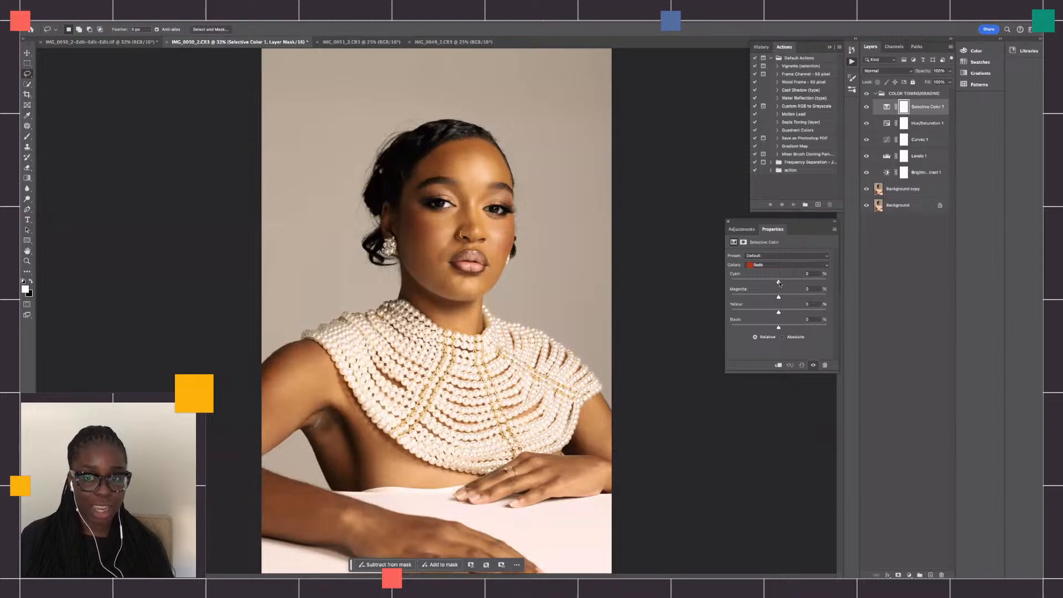
- For the Reds of the Selective Color adjustment, test the cyan and magenta extremes, settling on cyan +4% and magenta 0%
left_click_drag(778, 283, 813, 283)
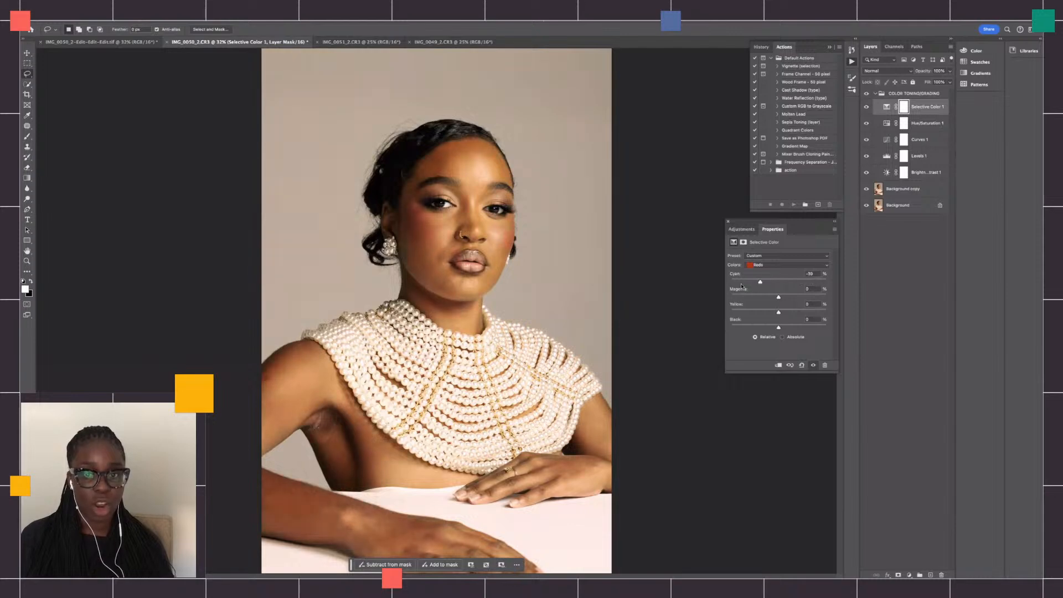
left_click_drag(742, 286, 780, 297)
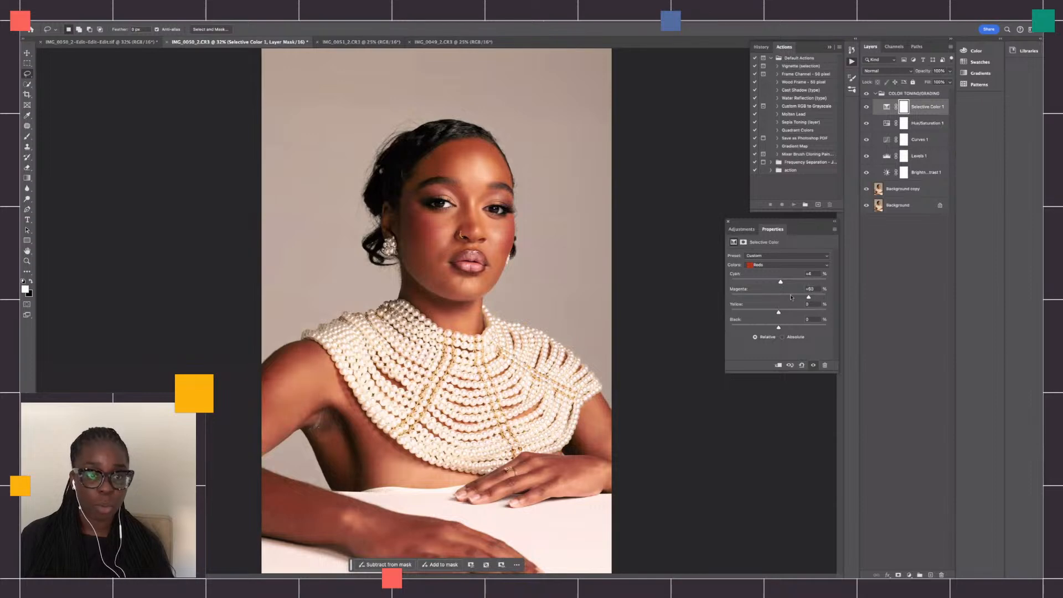
left_click_drag(791, 297, 779, 298)
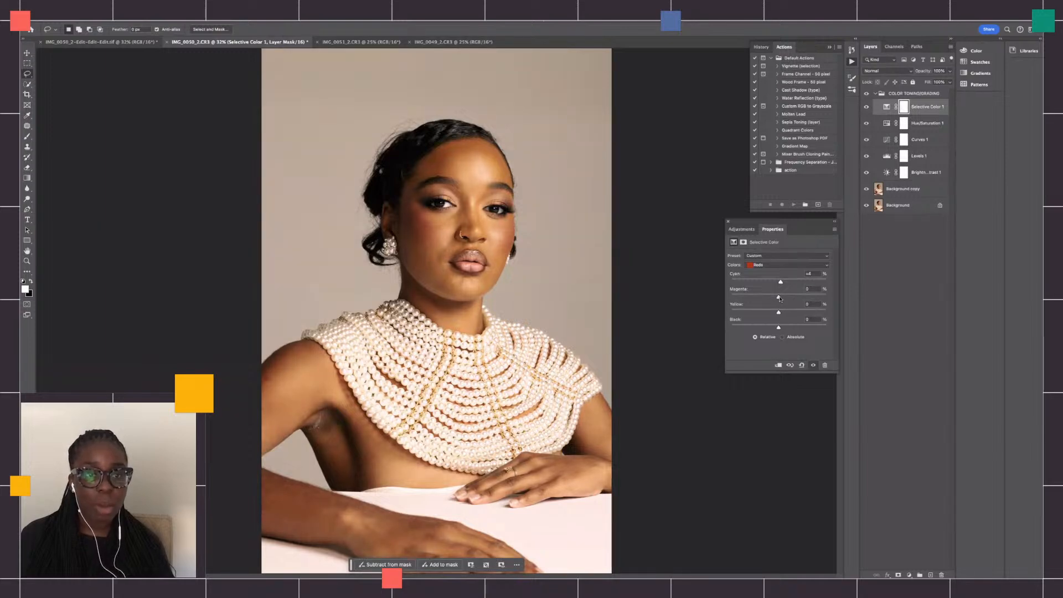
- For the Reds of the Selective Color adjustment, set magenta to about +3%, yellow to -1% and black to +4%
left_click_drag(781, 297, 780, 298)
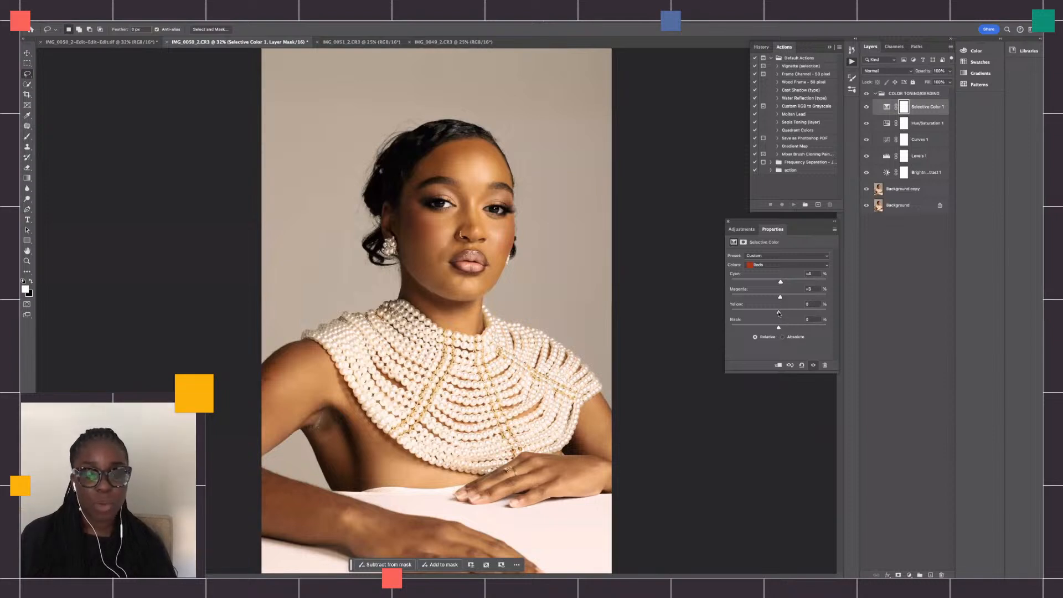
left_click_drag(778, 313, 809, 311)
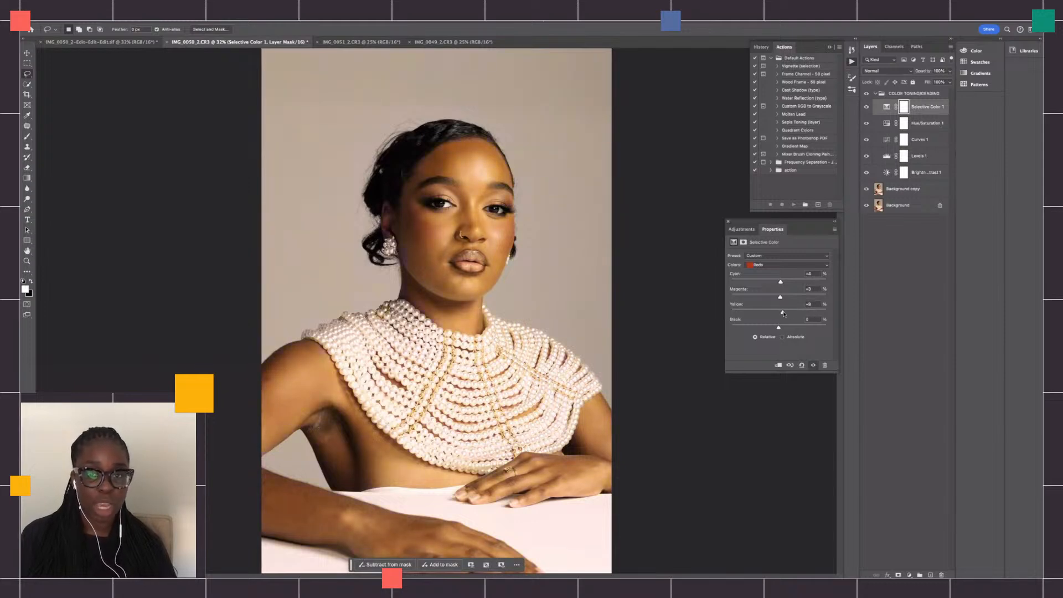
left_click_drag(783, 313, 780, 314)
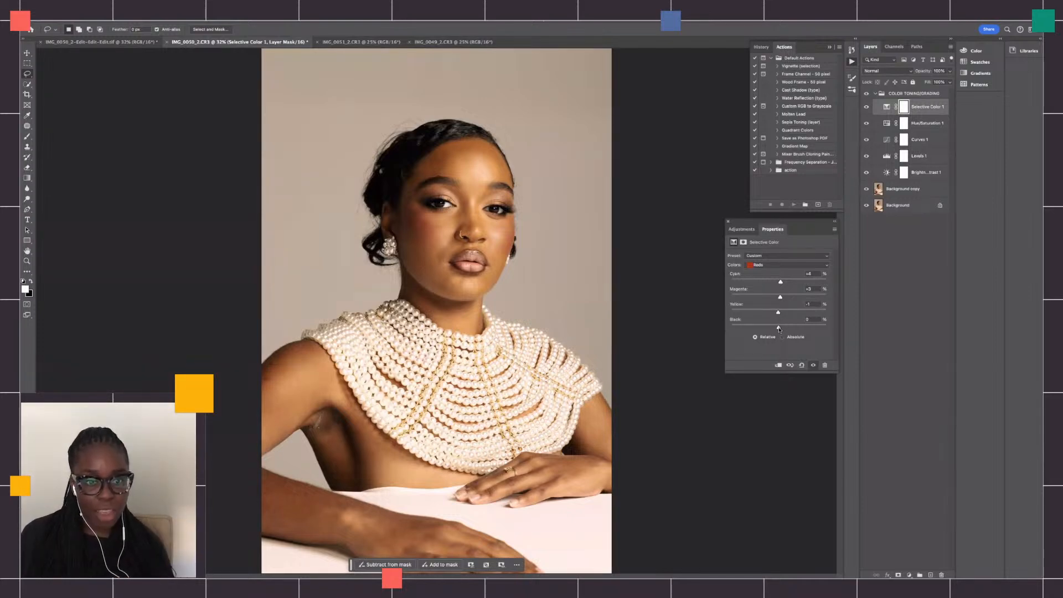
left_click(764, 331)
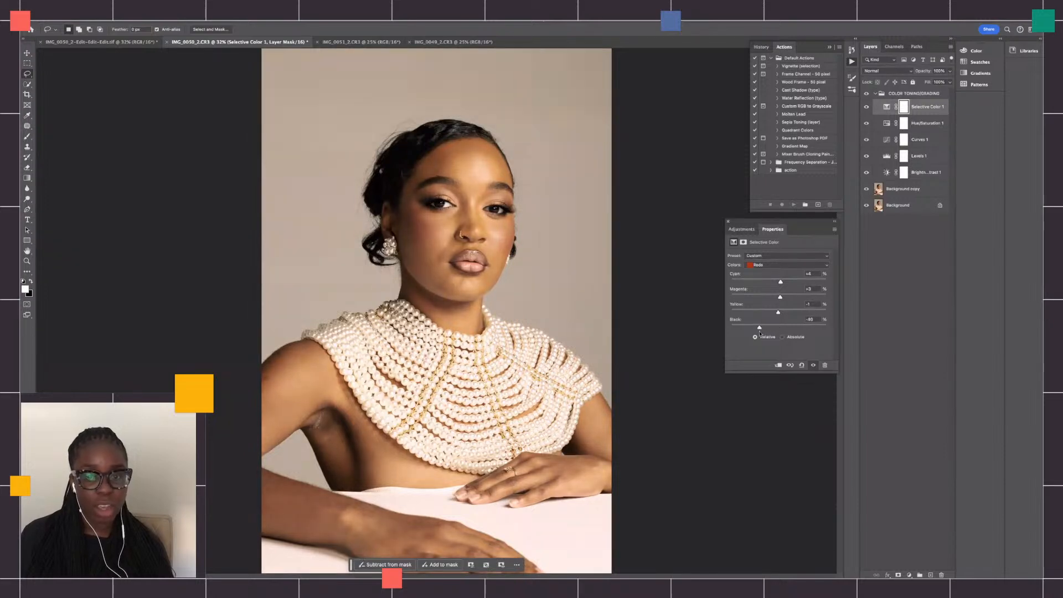
left_click_drag(769, 331, 781, 329)
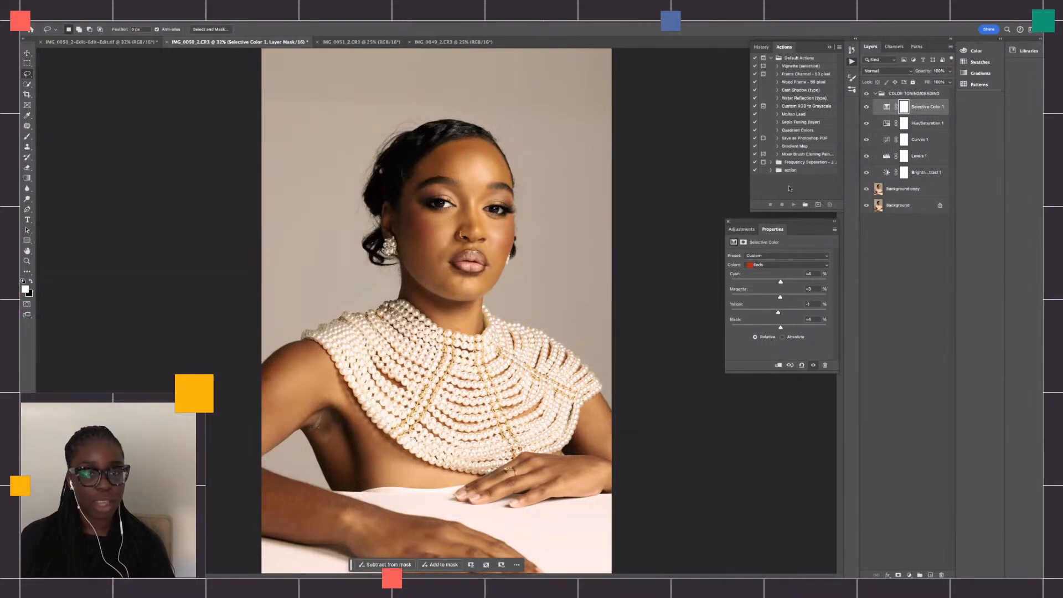
- Compare the portrait with and without the Selective Color layer's Reds adjustment, leaving the layer visible
left_click(866, 109)
left_click(866, 109)
left_click(866, 108)
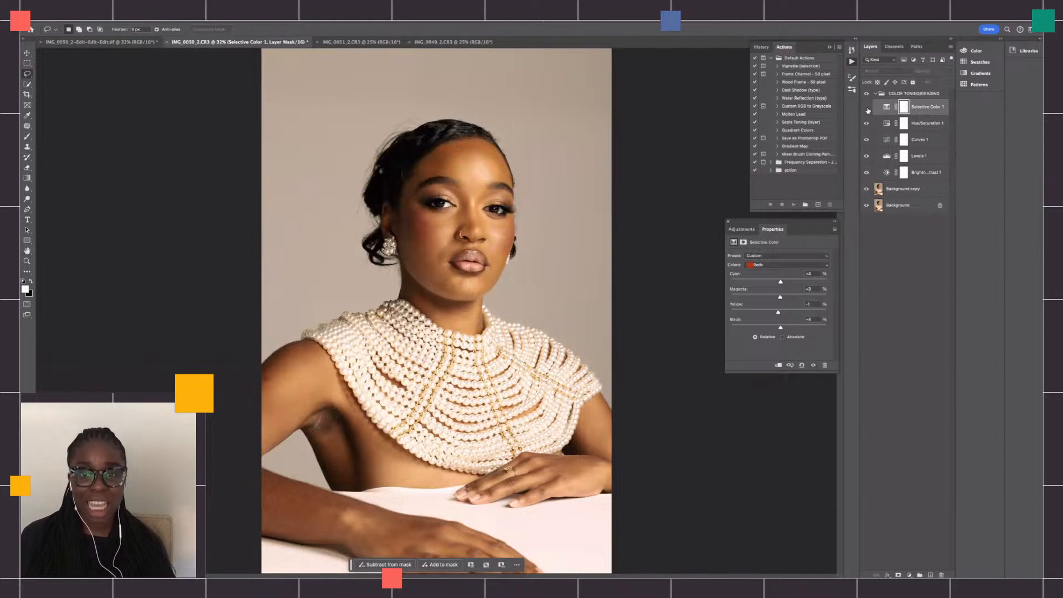
left_click(867, 109)
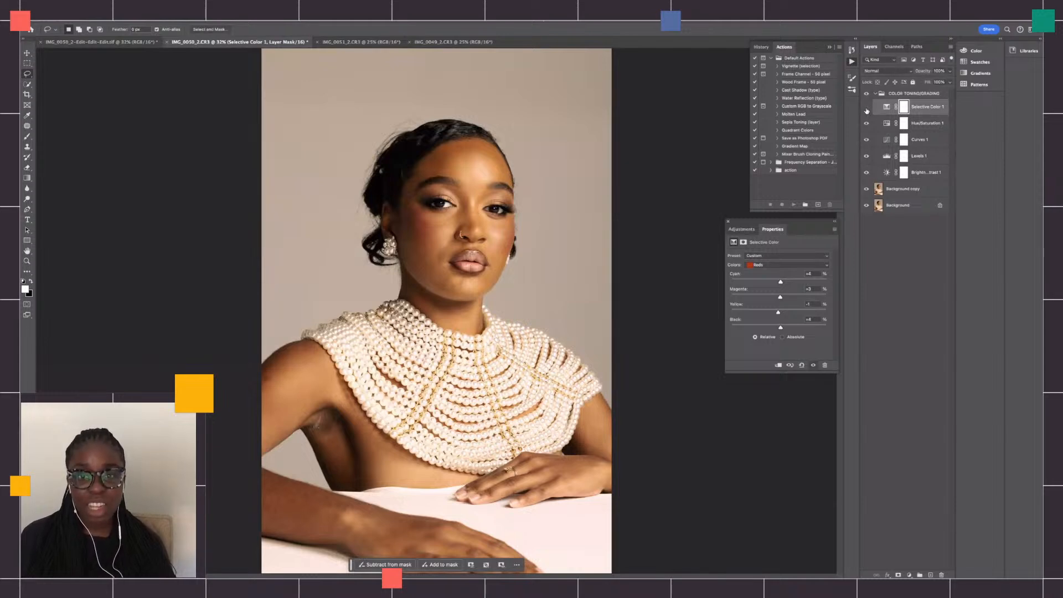
left_click(867, 109)
left_click(866, 109)
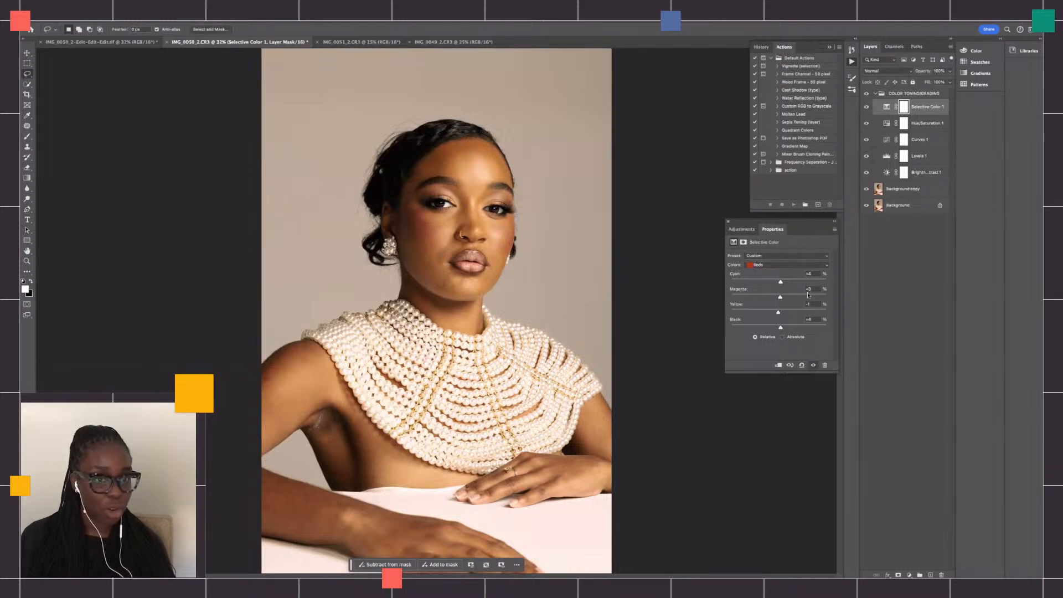
- For the Yellows of the Selective Color adjustment, set cyan to about -6%, magenta to -3%, yellow to -1% and black to +1%
left_click(777, 265)
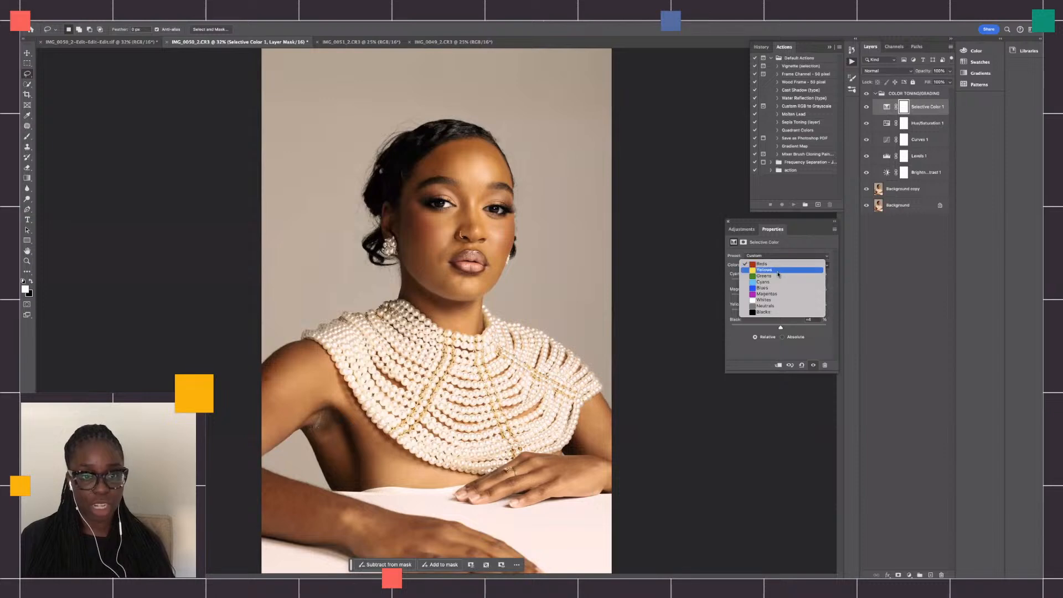
left_click(778, 270)
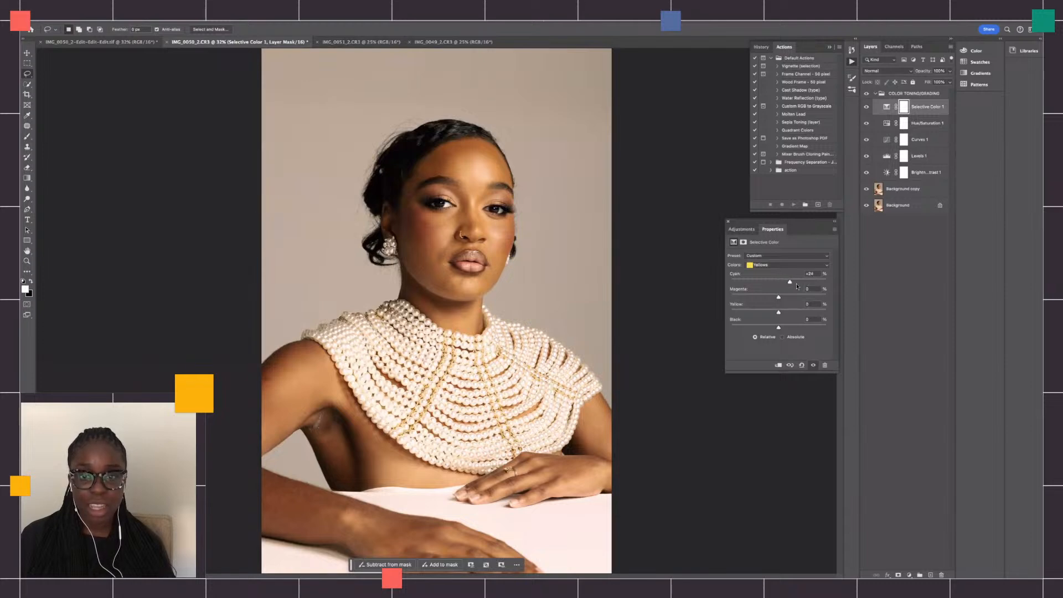
mouse_move(768, 285)
left_mouse_down()
mouse_move(801, 284)
mouse_move(776, 282)
mouse_move(794, 299)
mouse_move(778, 299)
left_mouse_up()
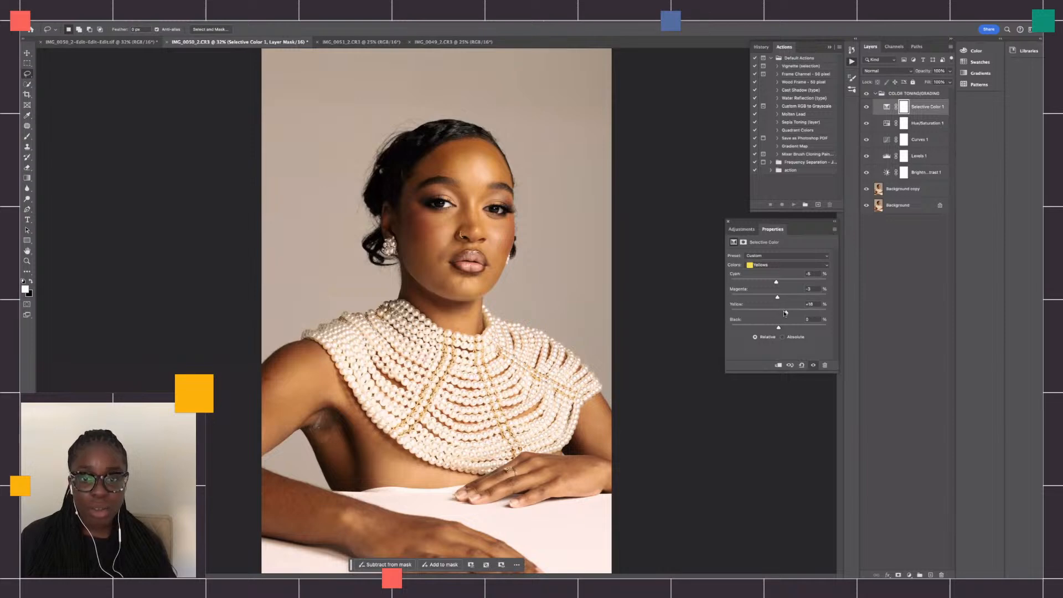
mouse_move(779, 313)
left_mouse_down()
mouse_move(788, 328)
mouse_move(780, 330)
left_mouse_up()
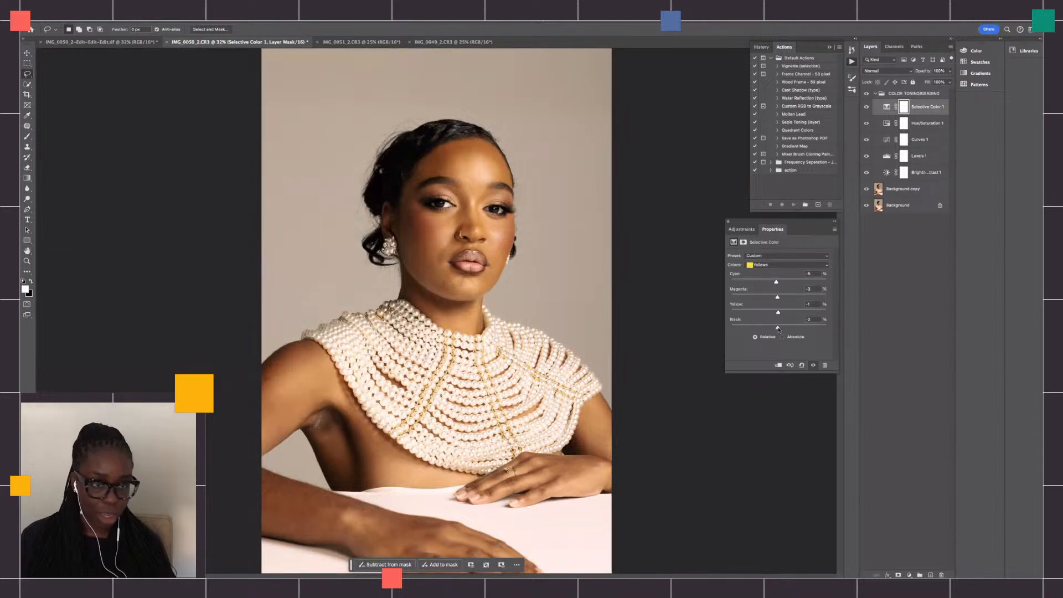
left_click_drag(779, 328, 778, 329)
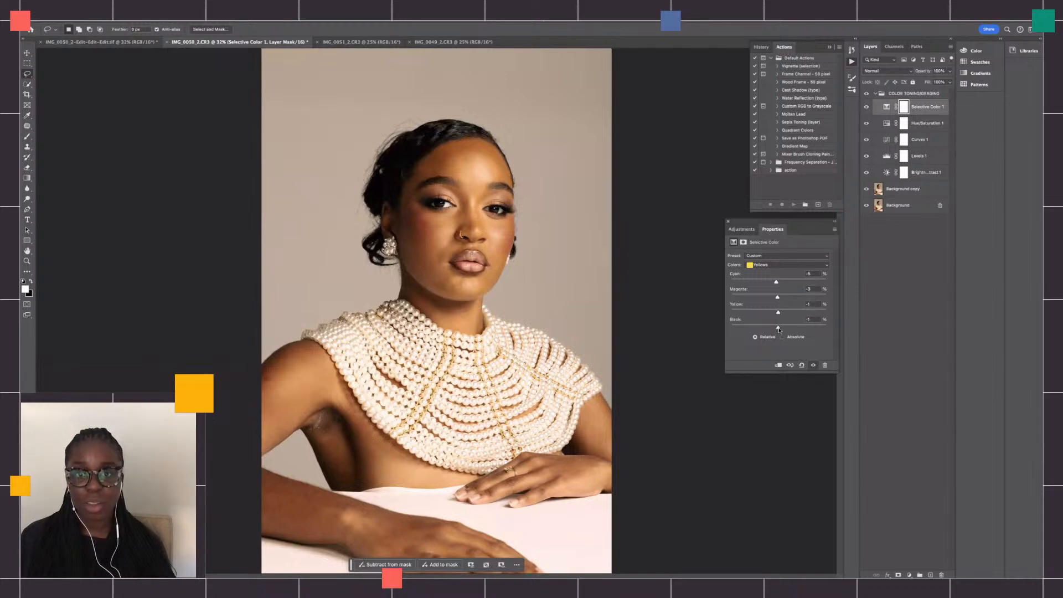
- For the Whites of the Selective Color adjustment, set cyan to +14%, magenta to -27%, yellow to +21% and black to about +12%
left_click(771, 265)
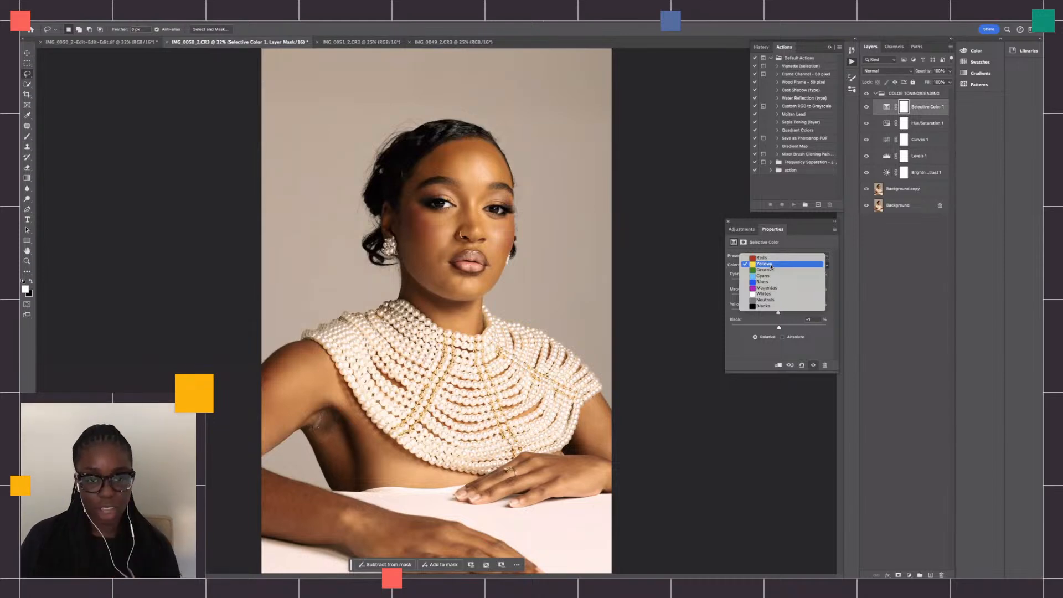
left_click(776, 293)
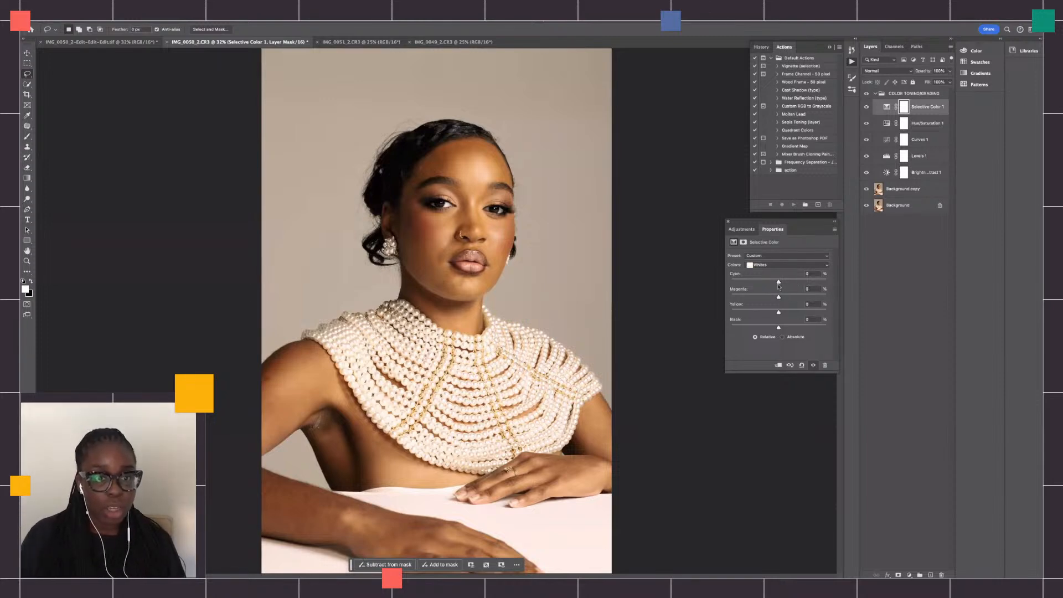
left_click_drag(779, 285, 790, 312)
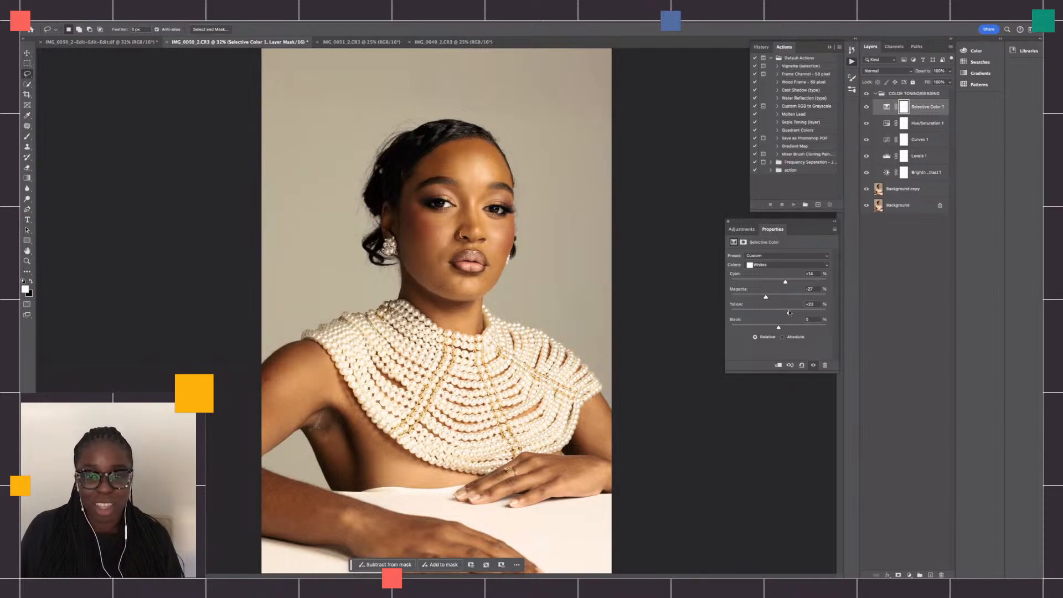
left_click_drag(780, 327, 785, 326)
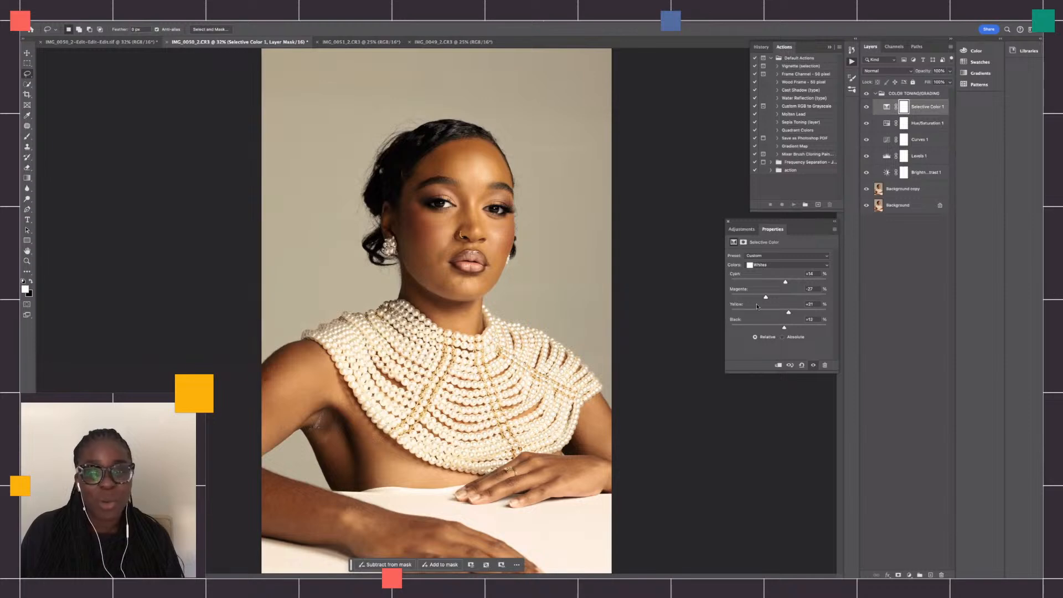
- Toggle the Selective Color layer to check the effect of the Whites changes on the portrait, keeping the layer visible
left_click(867, 108)
left_click(867, 108)
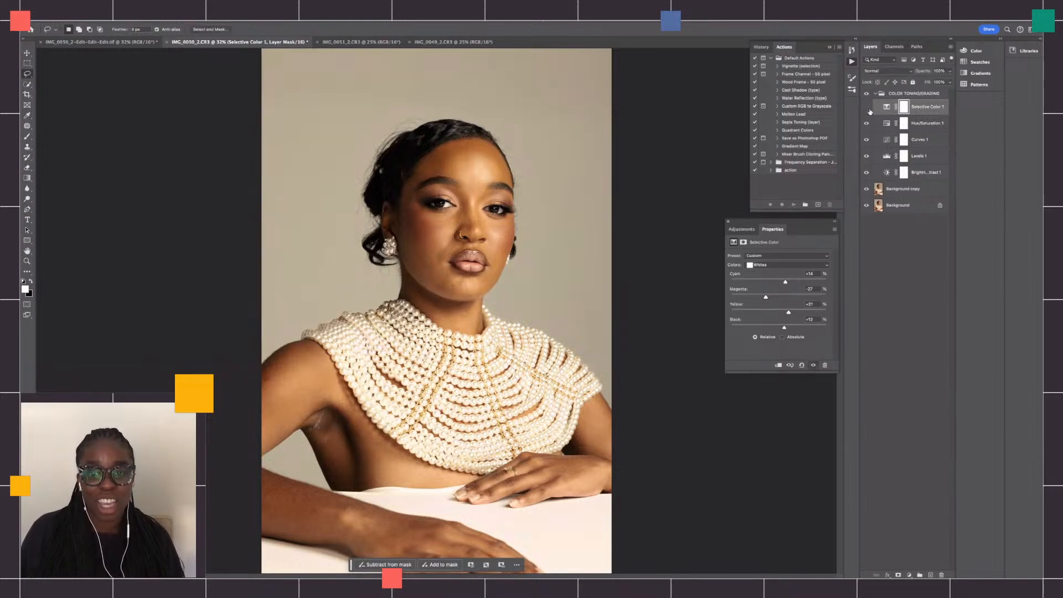
left_click(868, 108)
left_click(868, 109)
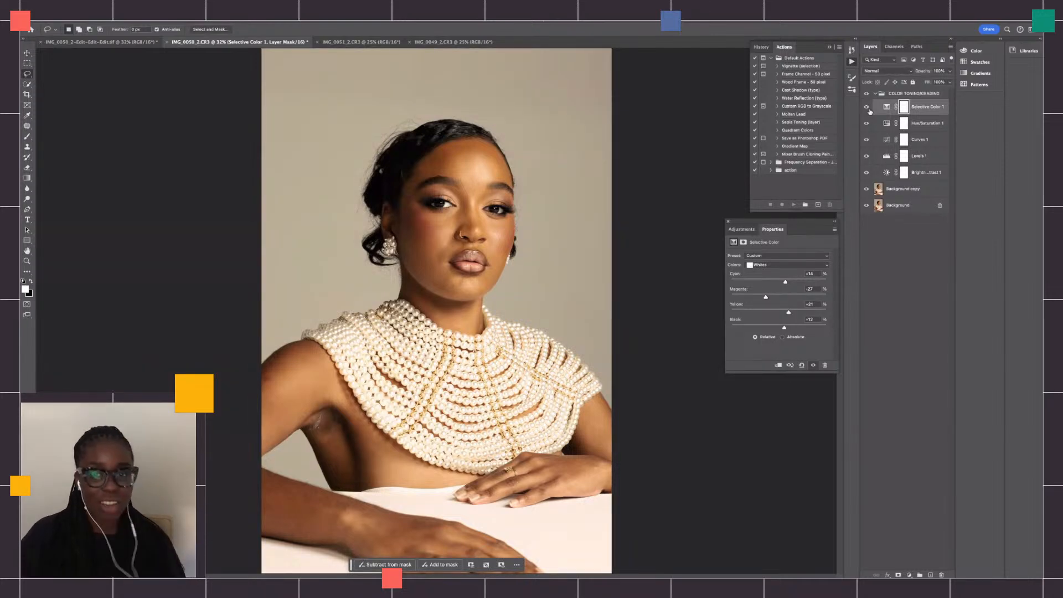
left_click(868, 108)
left_click(868, 108)
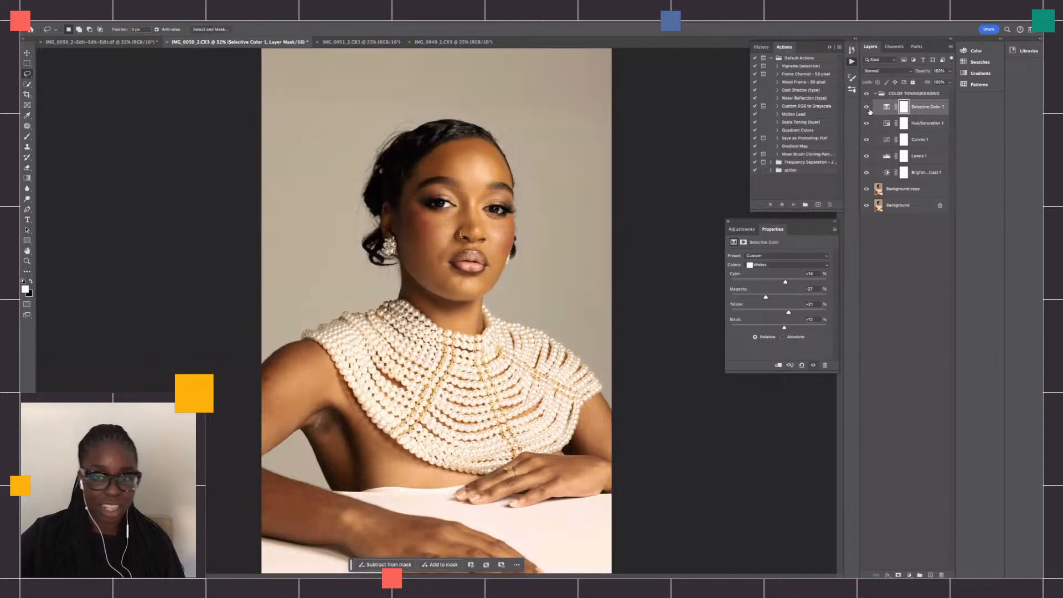
- Lower cyan slightly for the Neutrals of the Selective Color adjustment
left_click(764, 266)
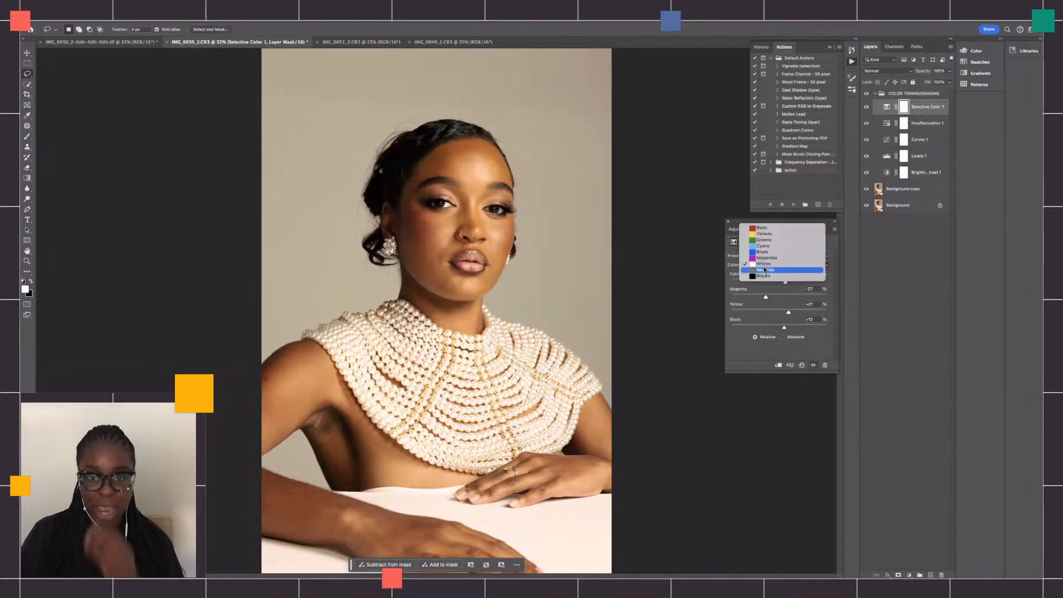
left_click(765, 270)
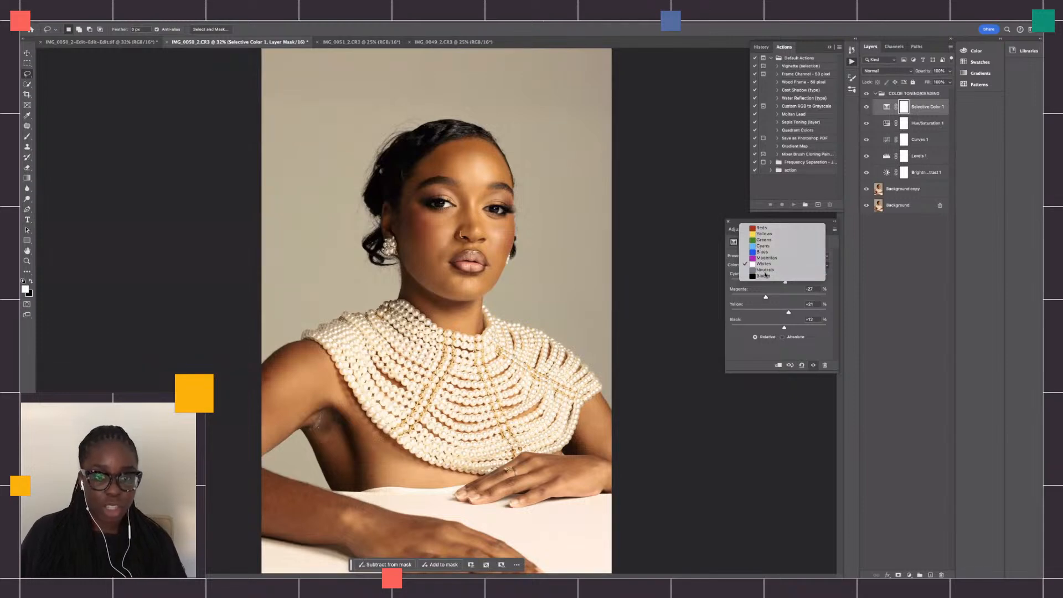
left_click_drag(778, 282, 777, 285)
- For the Blacks of the Selective Color adjustment, set cyan to about -8%, magenta to +13% and black to +10%, keeping yellow at 0%
left_click(786, 264)
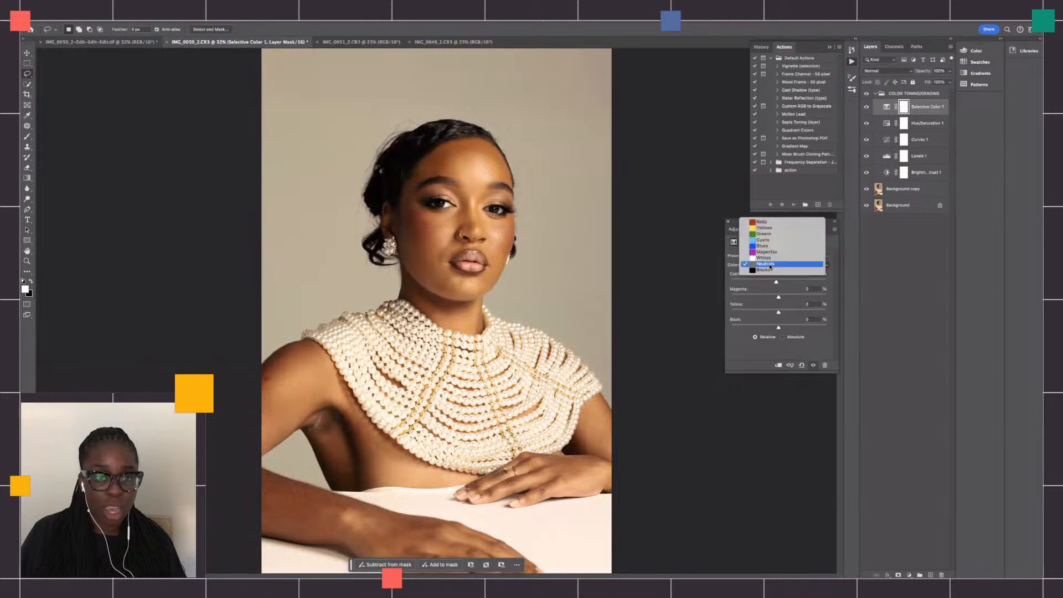
left_click(778, 275)
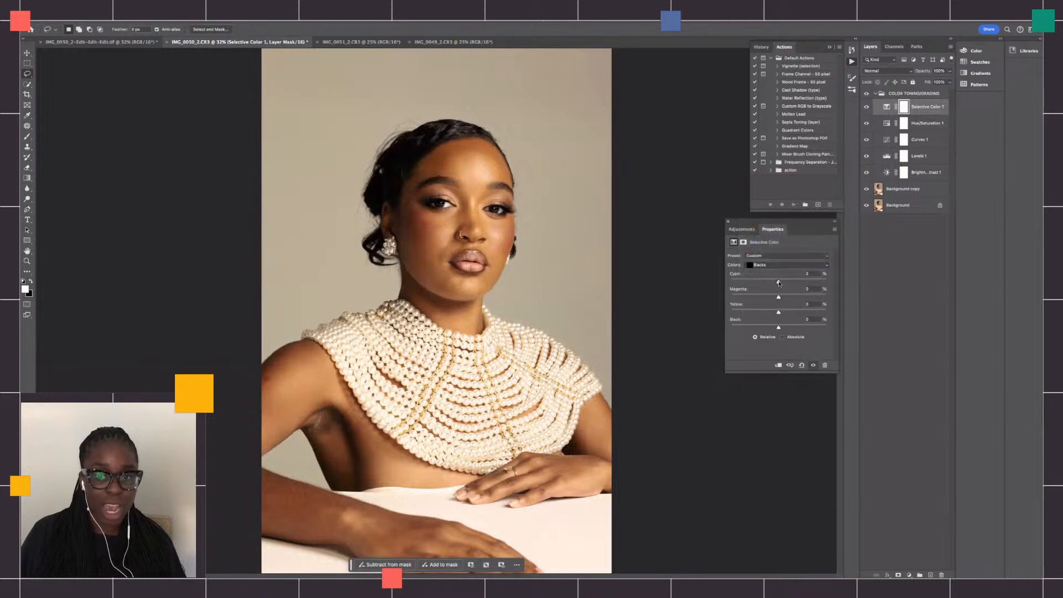
left_click_drag(778, 282, 784, 297)
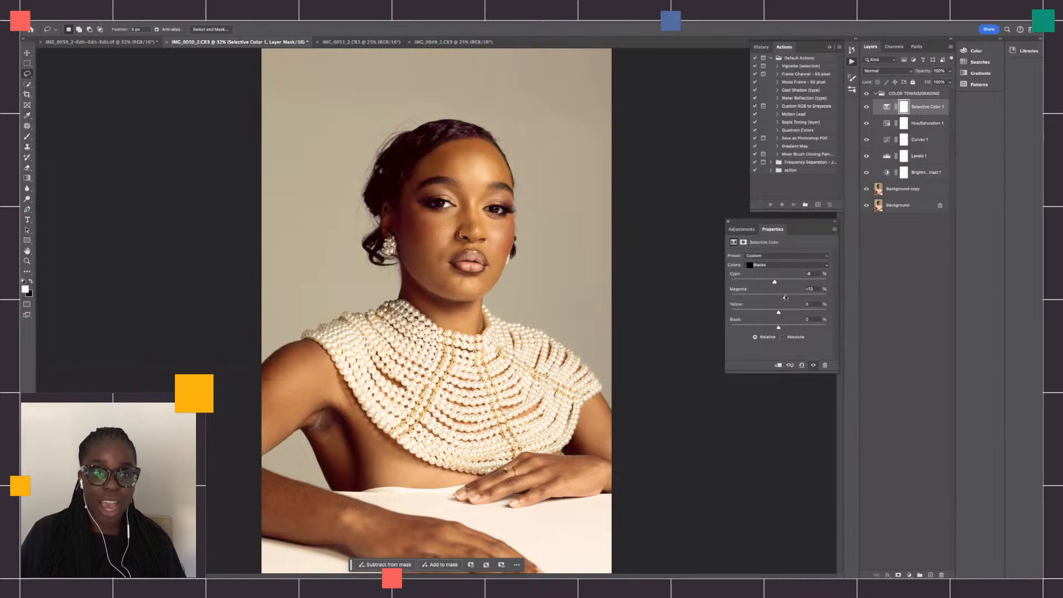
left_click_drag(779, 313, 788, 328)
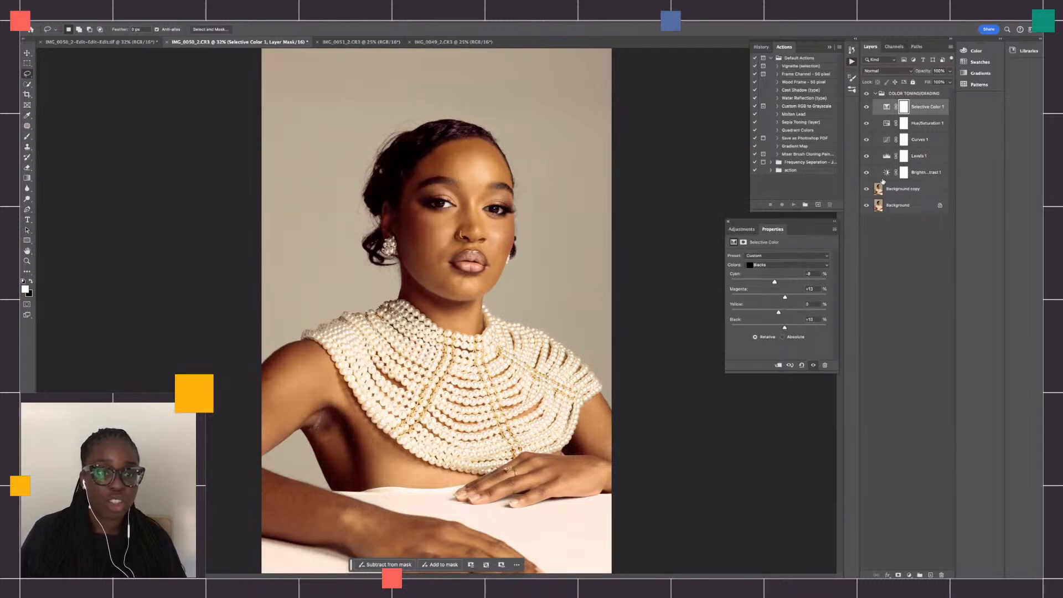
left_click_drag(783, 330, 783, 330)
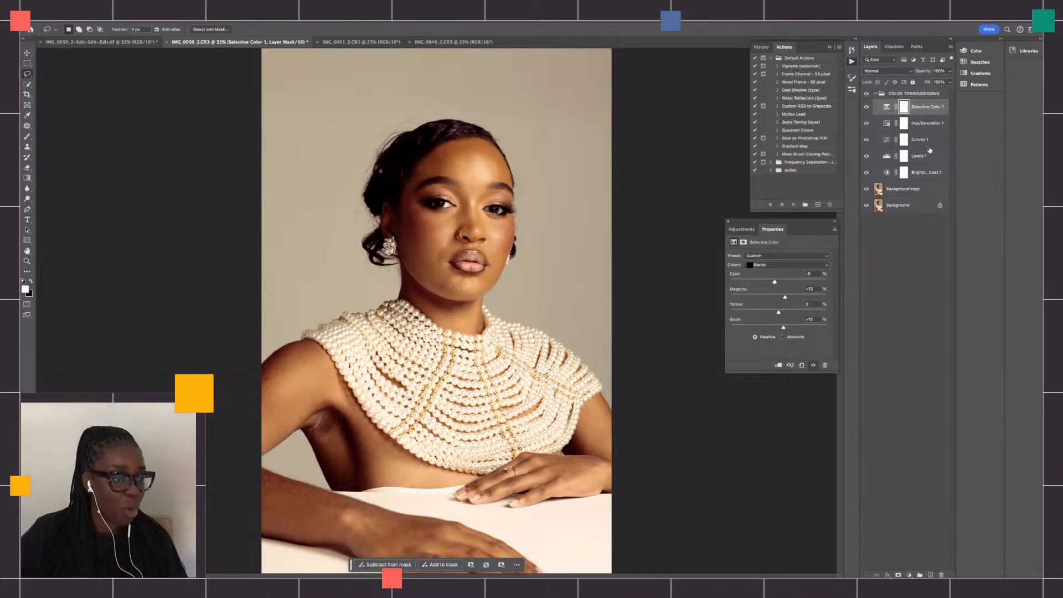
- Reduce the opacity of the Selective Color layer to about 60%
left_click(939, 71)
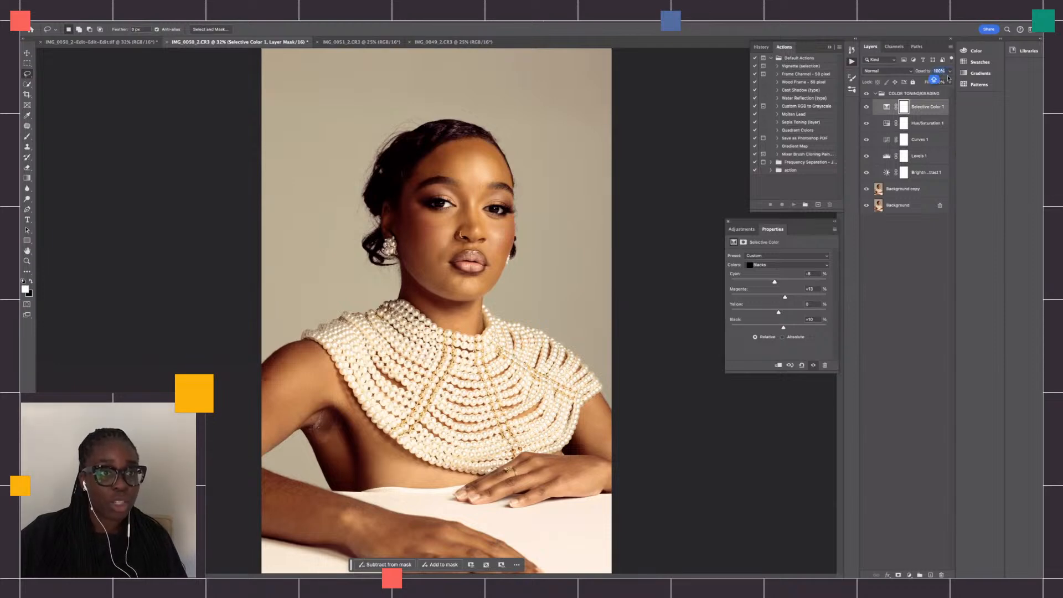
left_click(949, 72)
left_click_drag(949, 83, 933, 84)
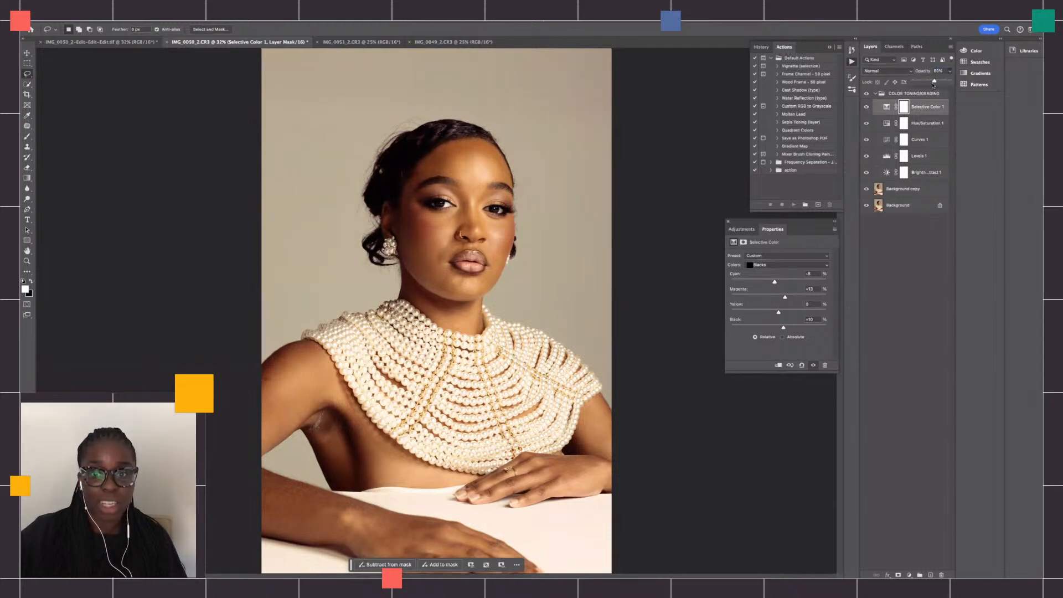
left_click(962, 107)
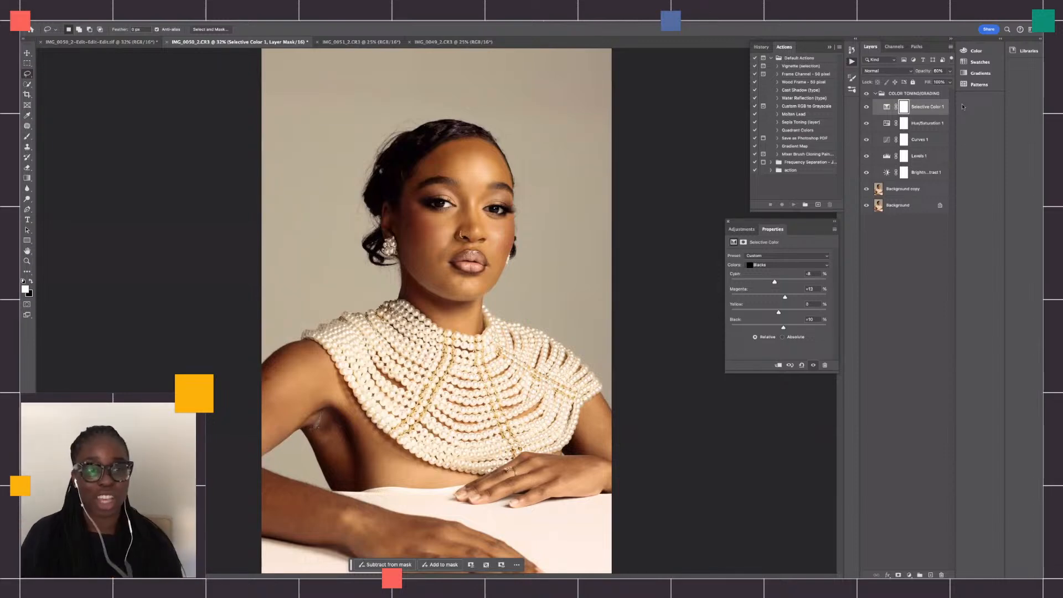
- Toggle the COLOR TONING/GRADING group to compare the portrait with and without the grading, keeping the group visible
left_click(875, 94)
left_click(875, 94)
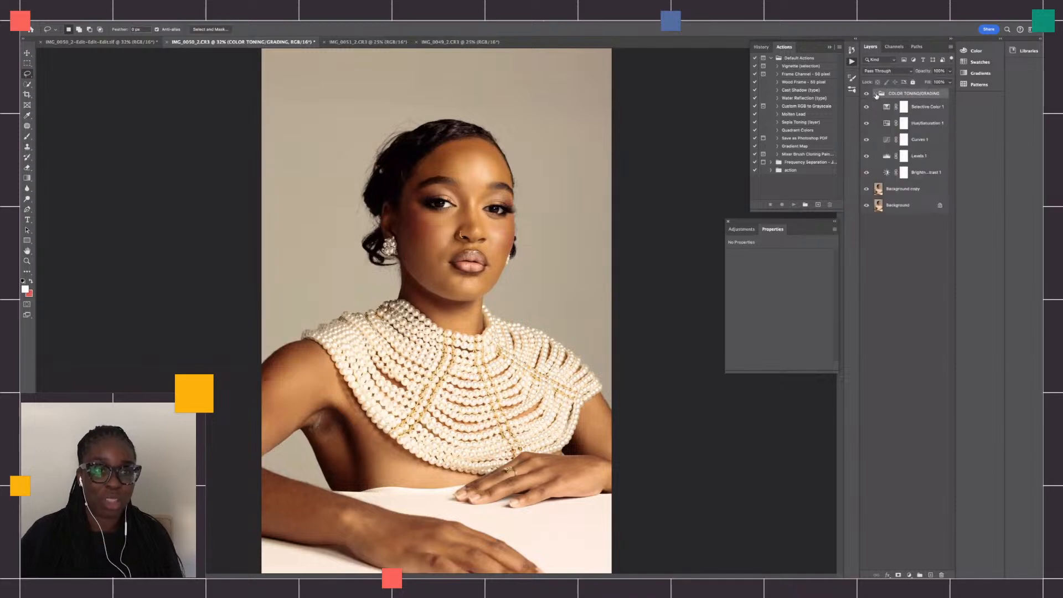
left_click(741, 228)
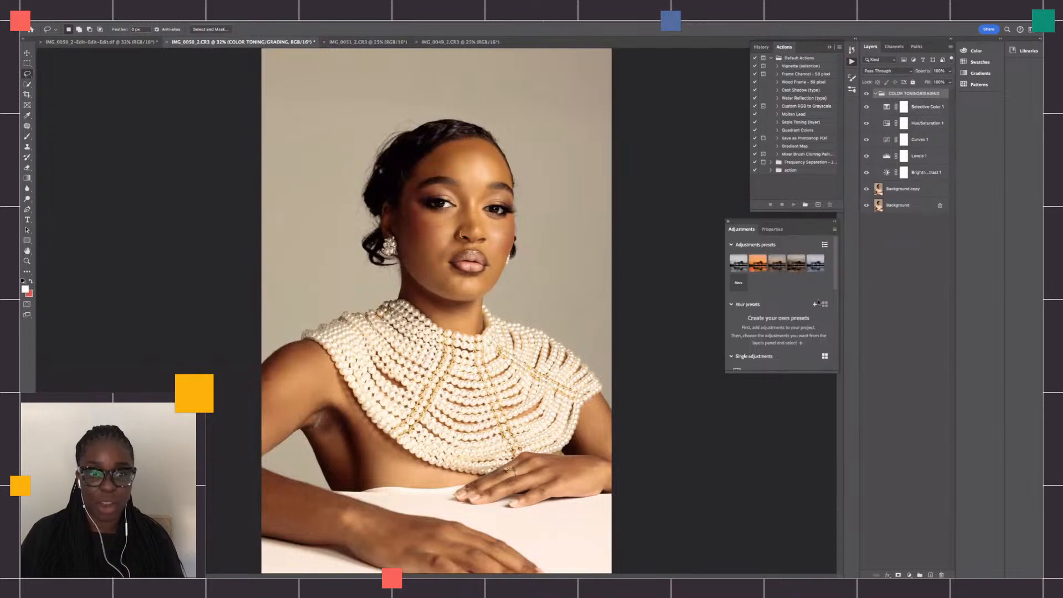
scroll(802, 310, "down", 6)
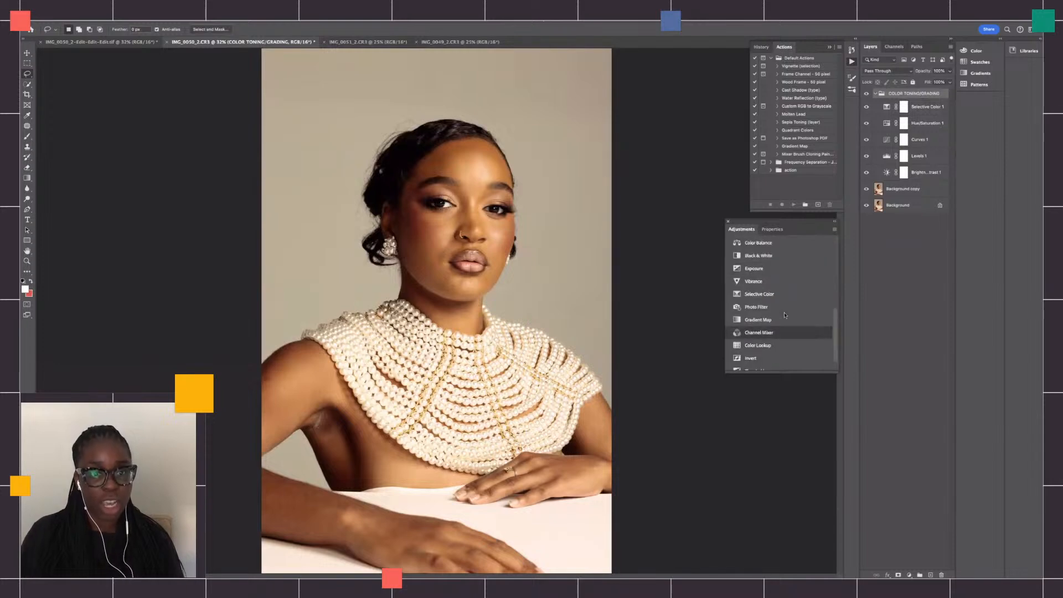
scroll(783, 315, "up", 6)
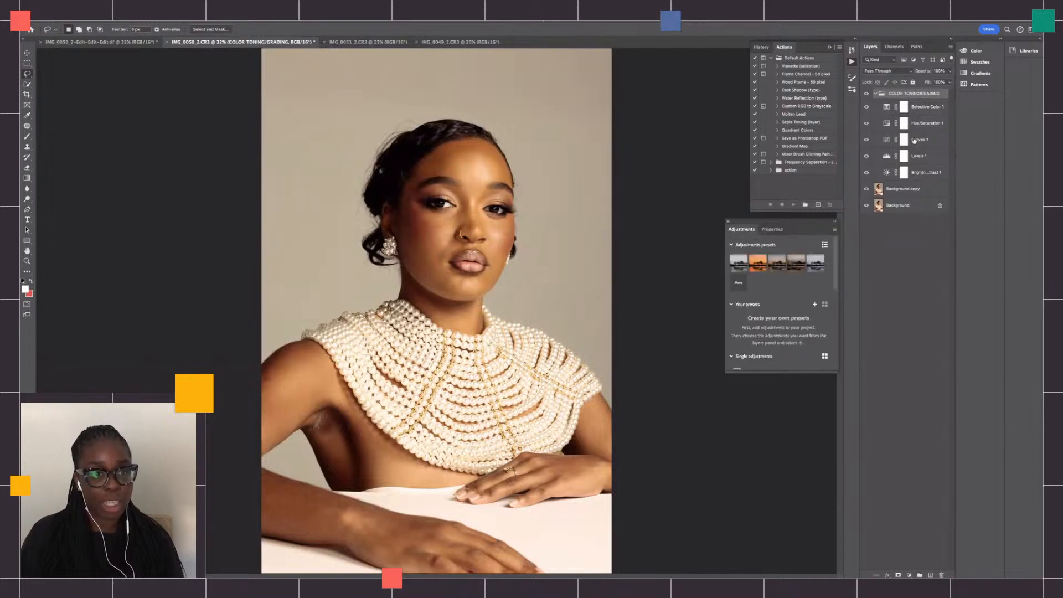
left_click(866, 97)
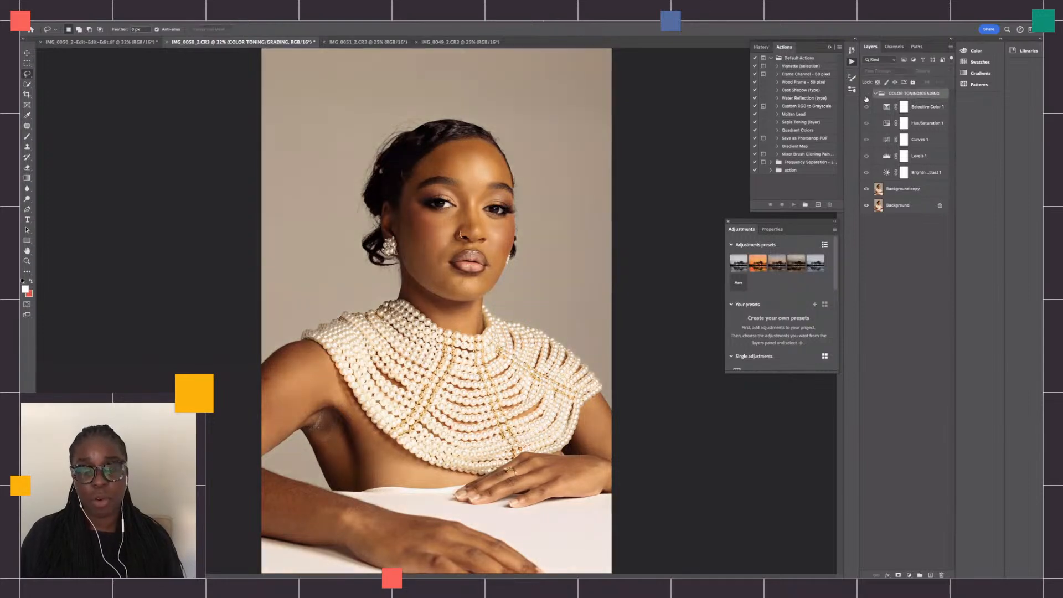
left_click(866, 97)
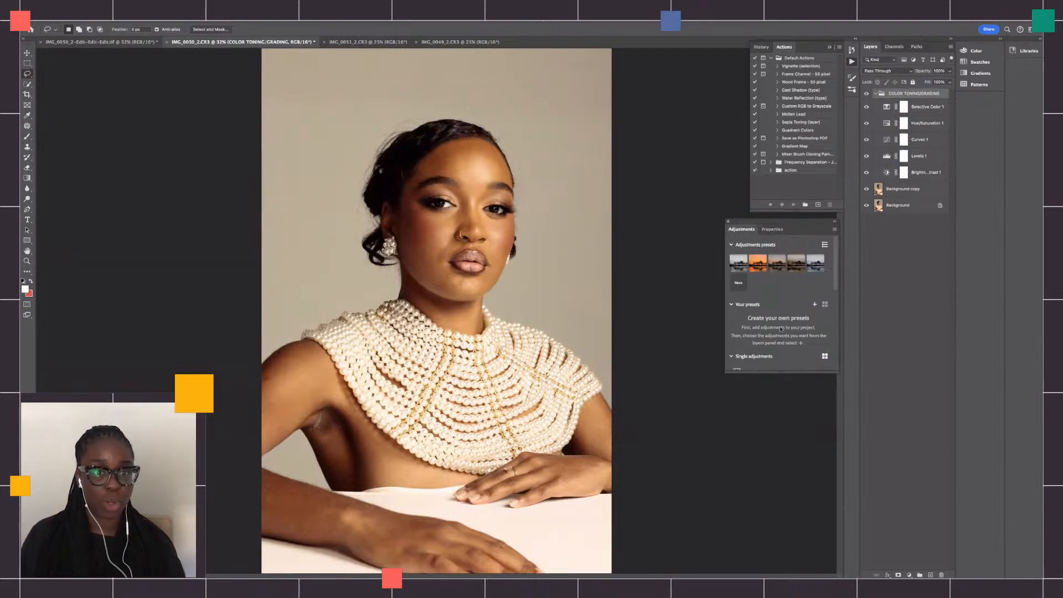
- Save the five adjustment layers in the COLOR TONING/GRADING group as an adjustment preset named VINTAGE PRESET 1
left_click(921, 108)
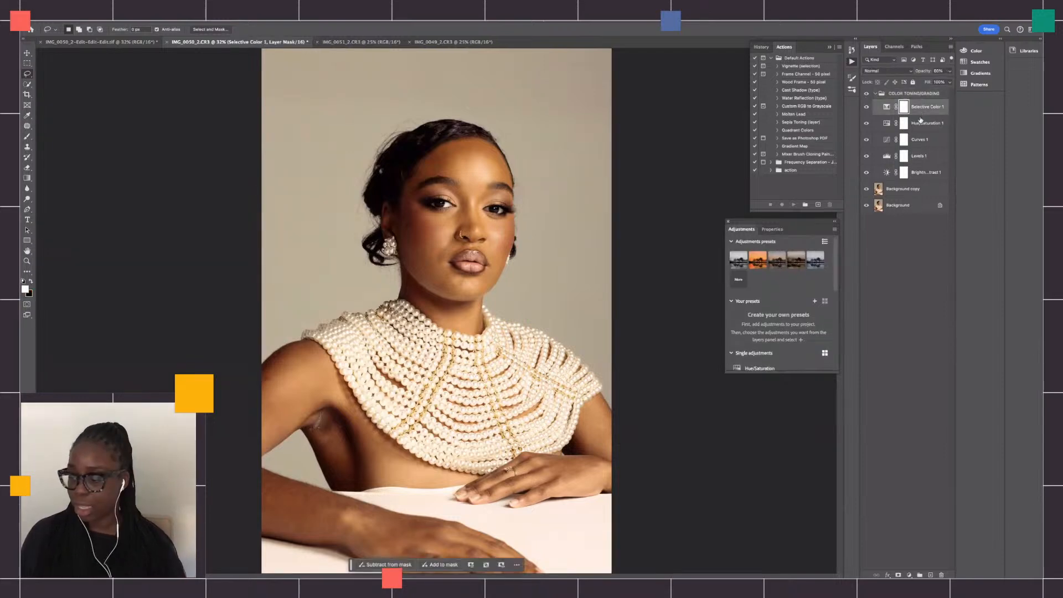
left_click(925, 172, "shift")
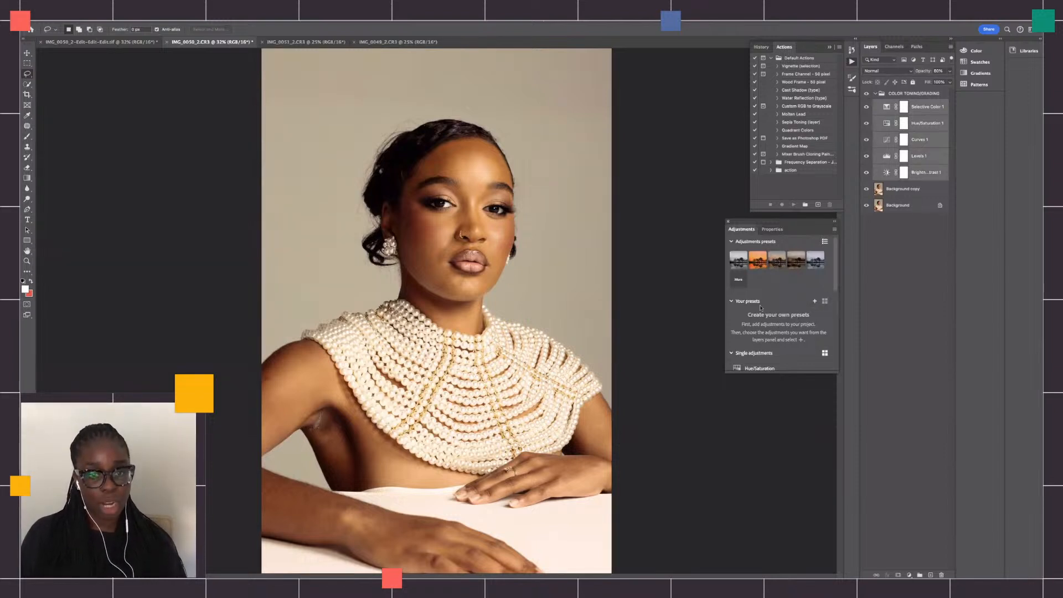
left_click(814, 301)
double_click(547, 218)
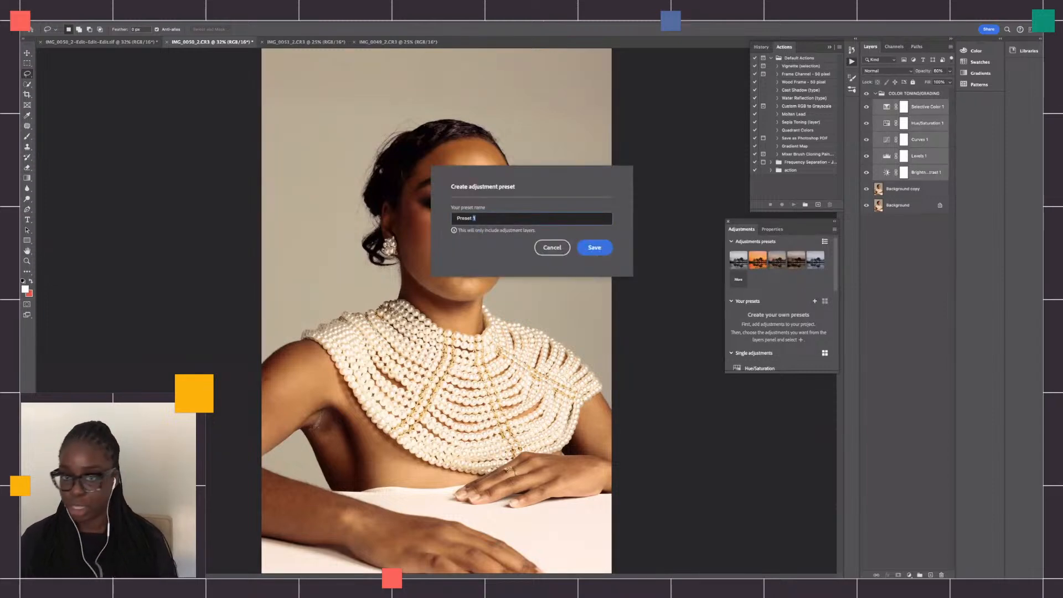
key("ctrl+a")
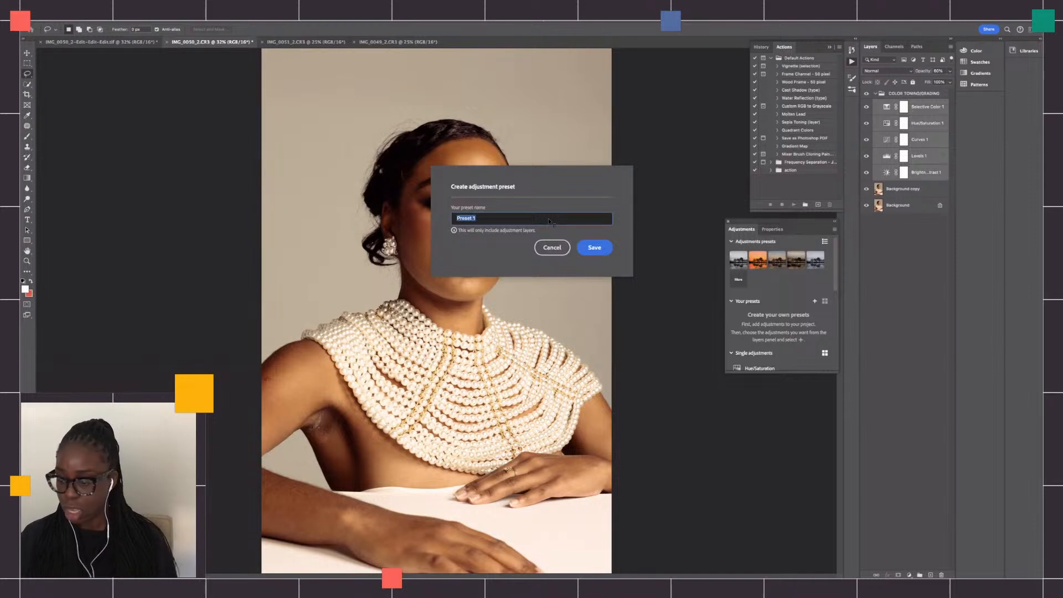
type("VINTAGE PRESET")
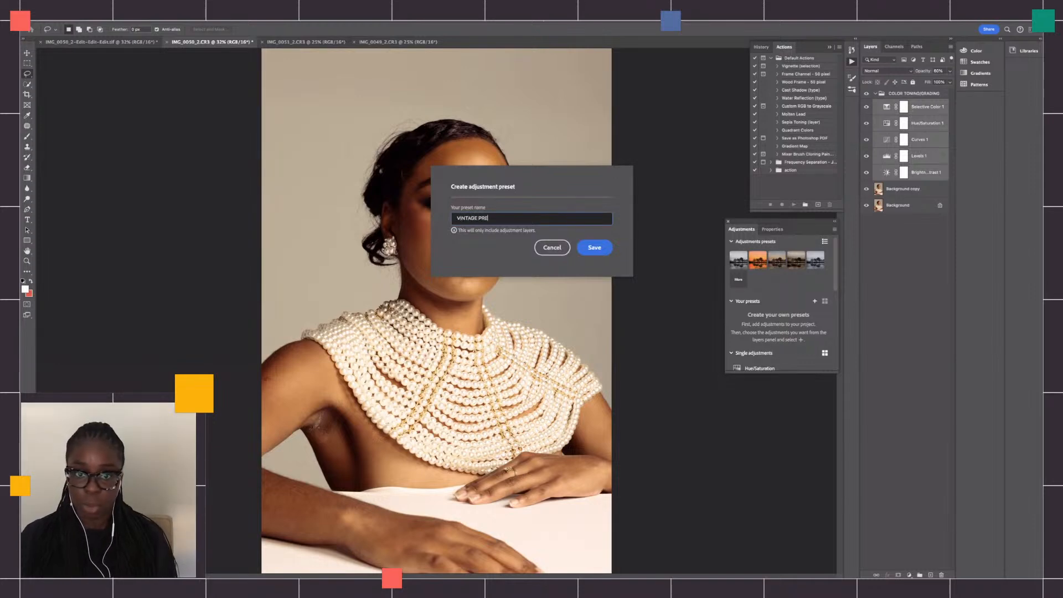
key("Return")
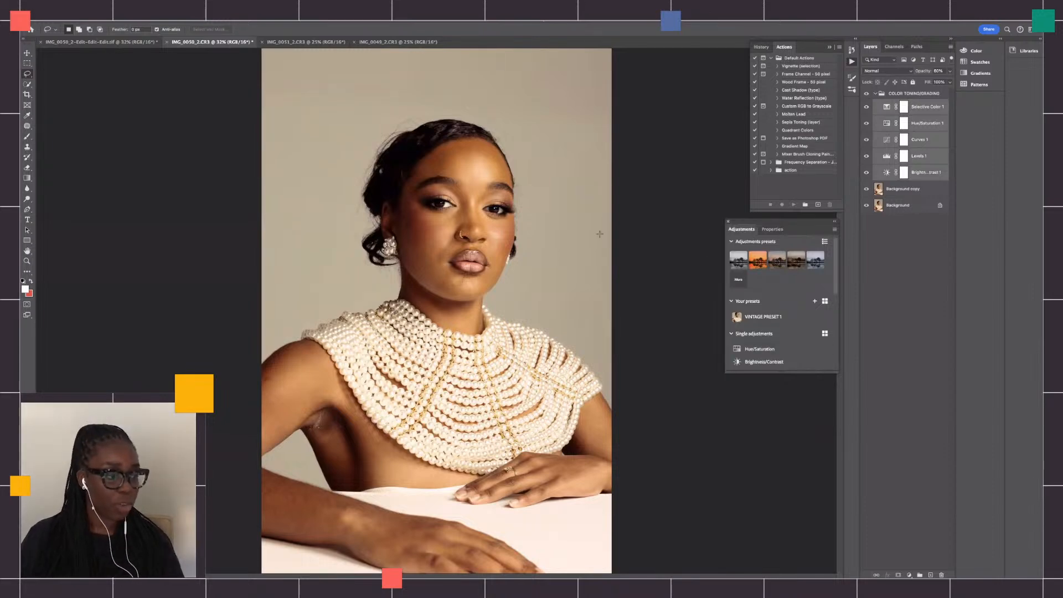
- In IMG_0051_2.CR3, duplicate the Background layer and apply the VINTAGE PRESET 1 adjustment preset
left_click(320, 42)
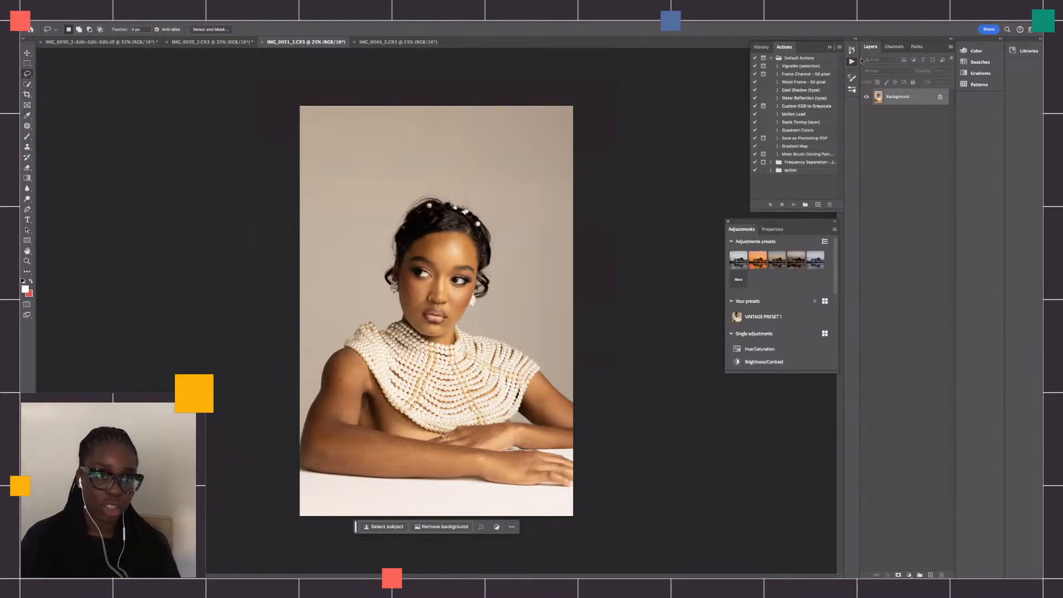
left_click_drag(901, 97, 929, 574)
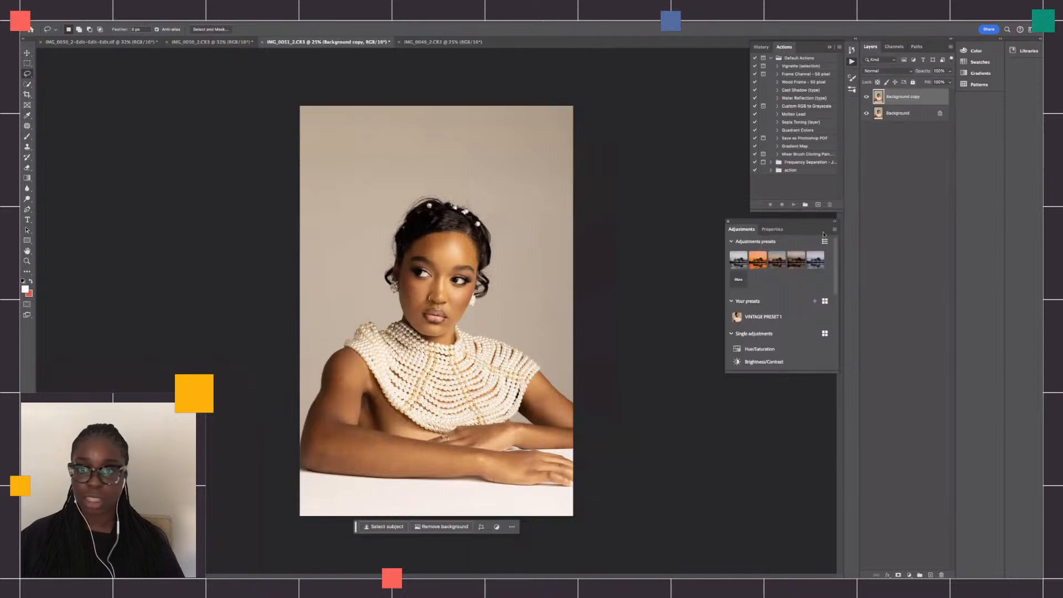
left_click(757, 320)
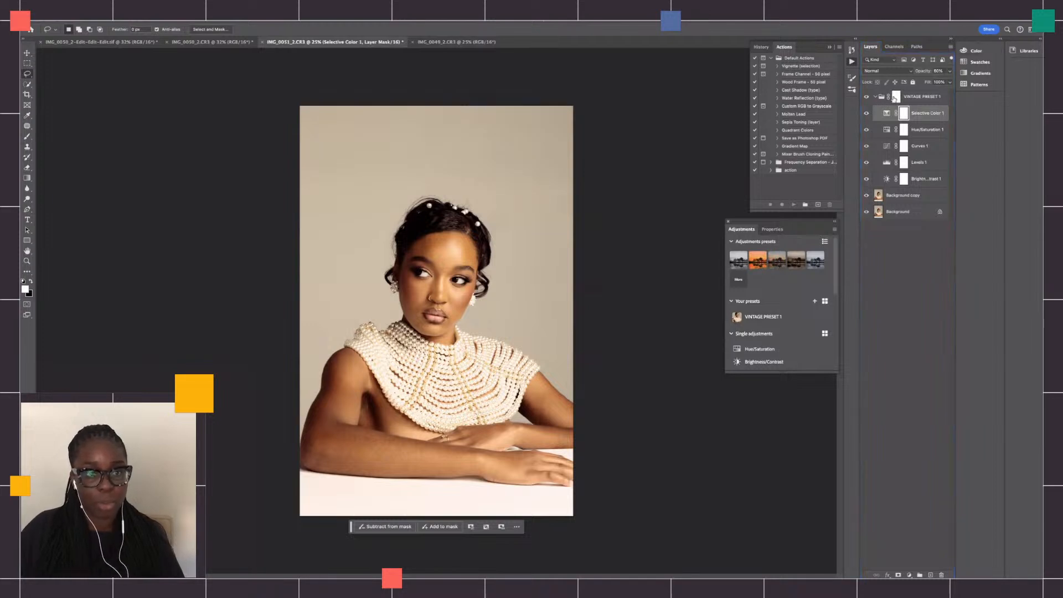
- Toggle the VINTAGE PRESET 1 group to compare this portrait with and without the preset, keeping the group visible
left_click(867, 97)
left_click(867, 97)
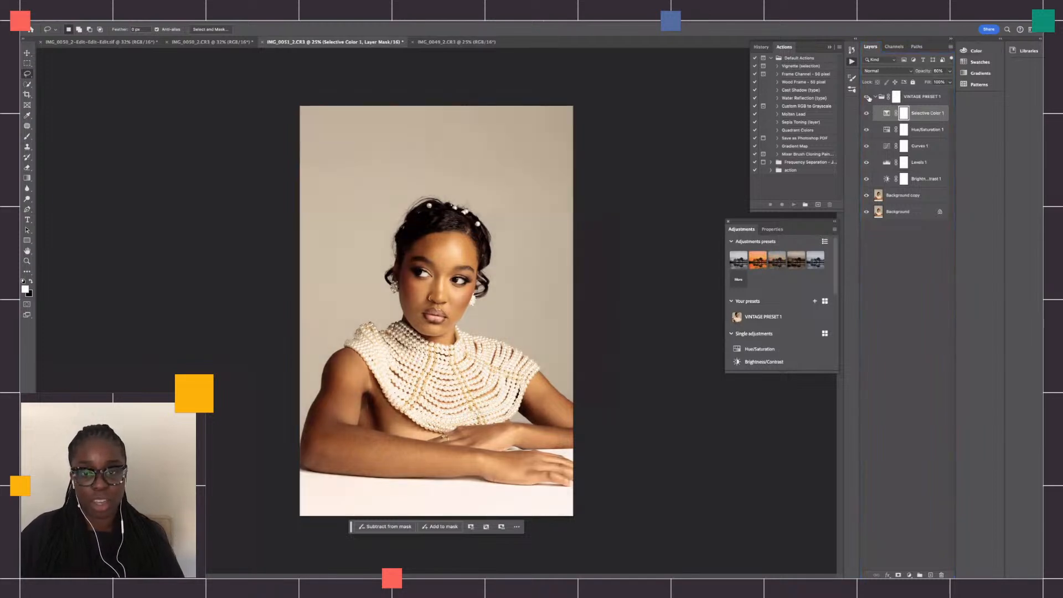
left_click(866, 98)
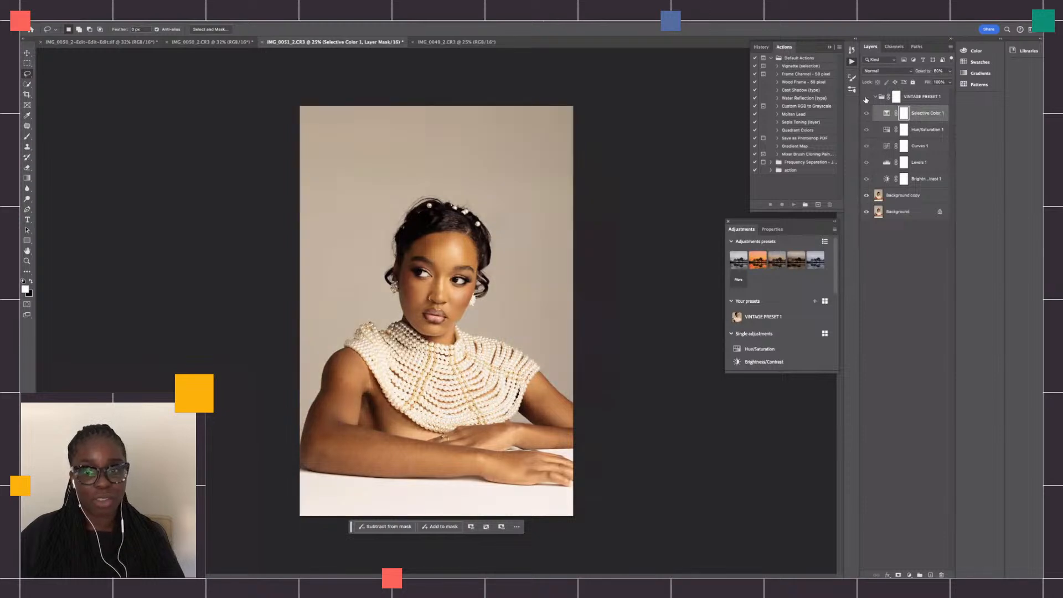
left_click(866, 98)
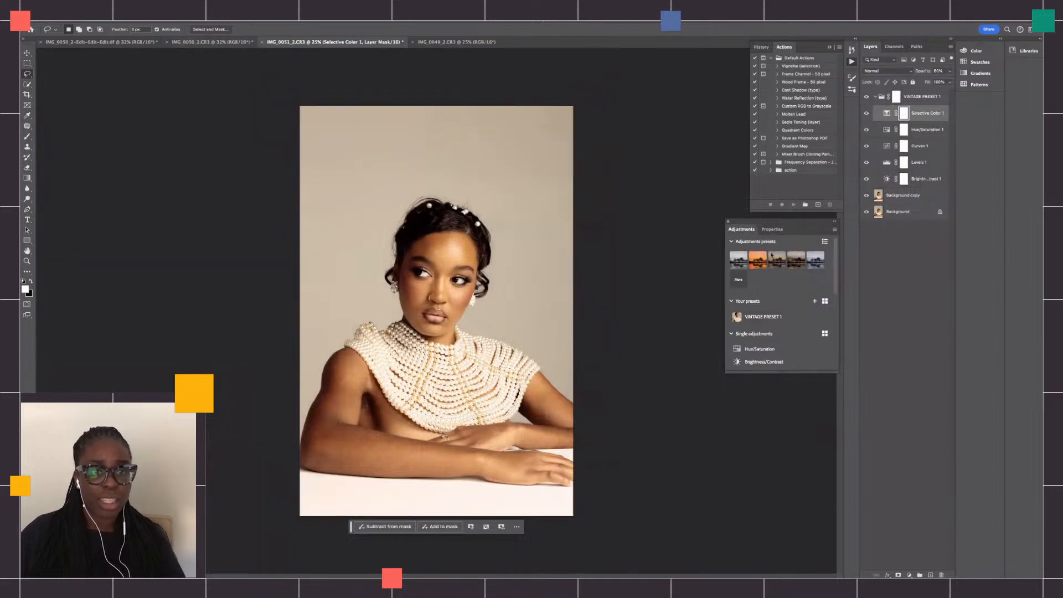
- Add a Brightness/Contrast adjustment above the Selective Color layer, lowering brightness to about -15 and raising contrast slightly
left_click(776, 361)
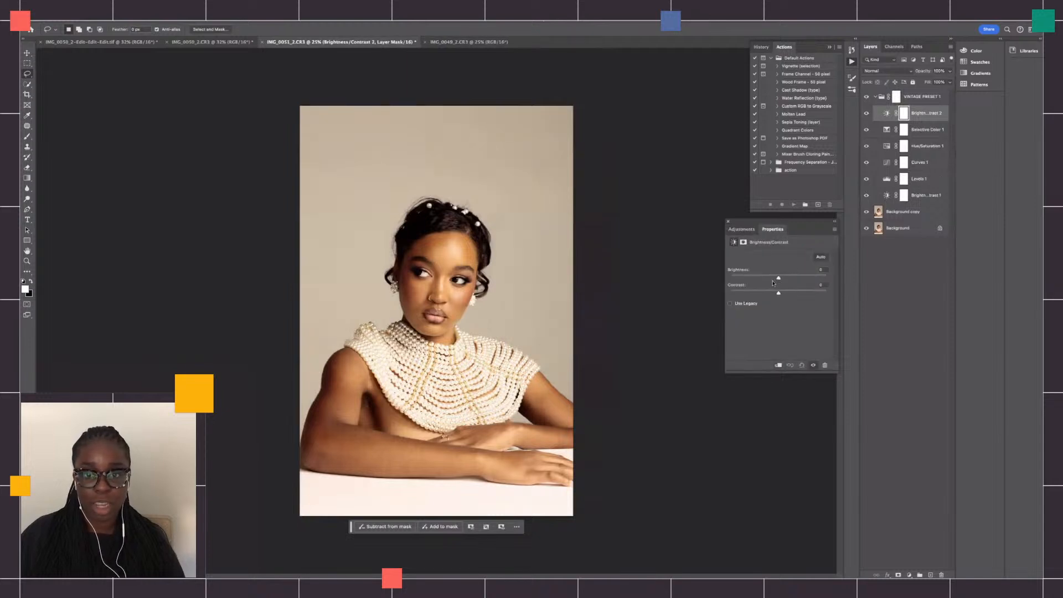
left_click_drag(777, 278, 772, 280)
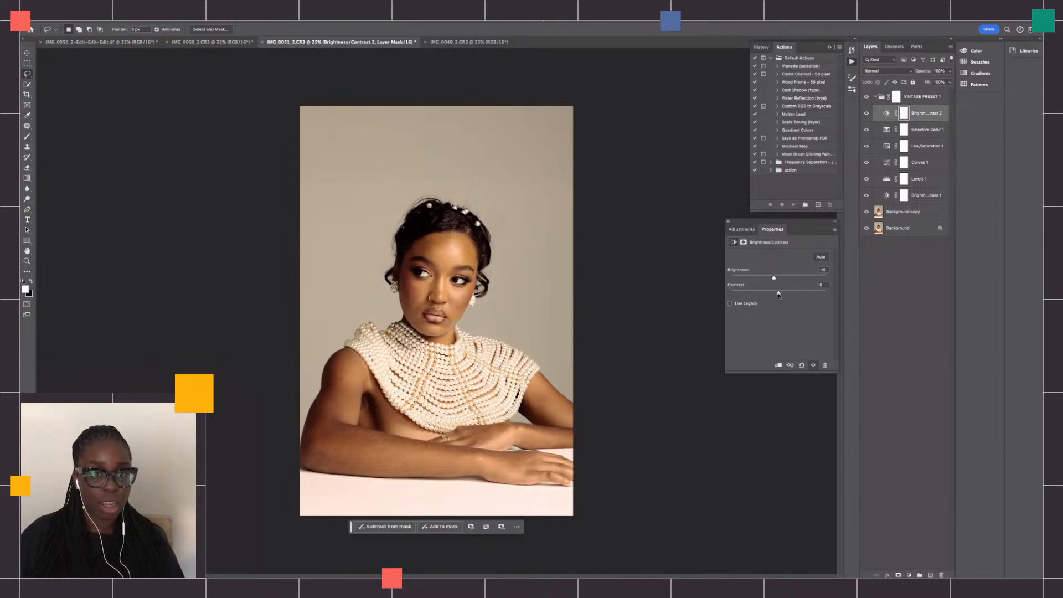
left_click_drag(779, 293, 782, 294)
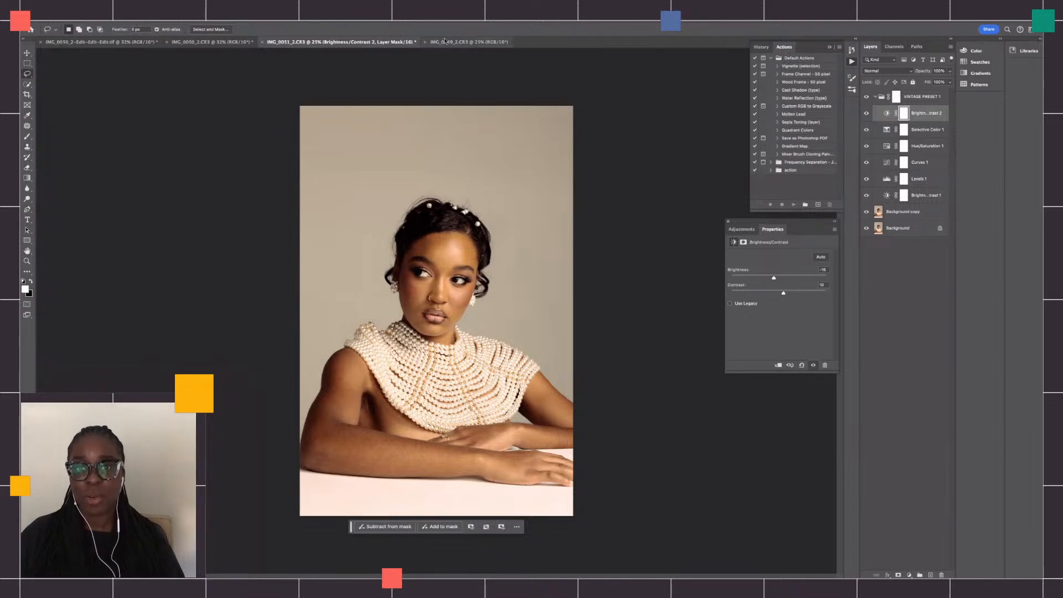
- Apply the VINTAGE PRESET 1 adjustment preset to the portrait in IMG_0049_2.CR3
left_click(468, 41)
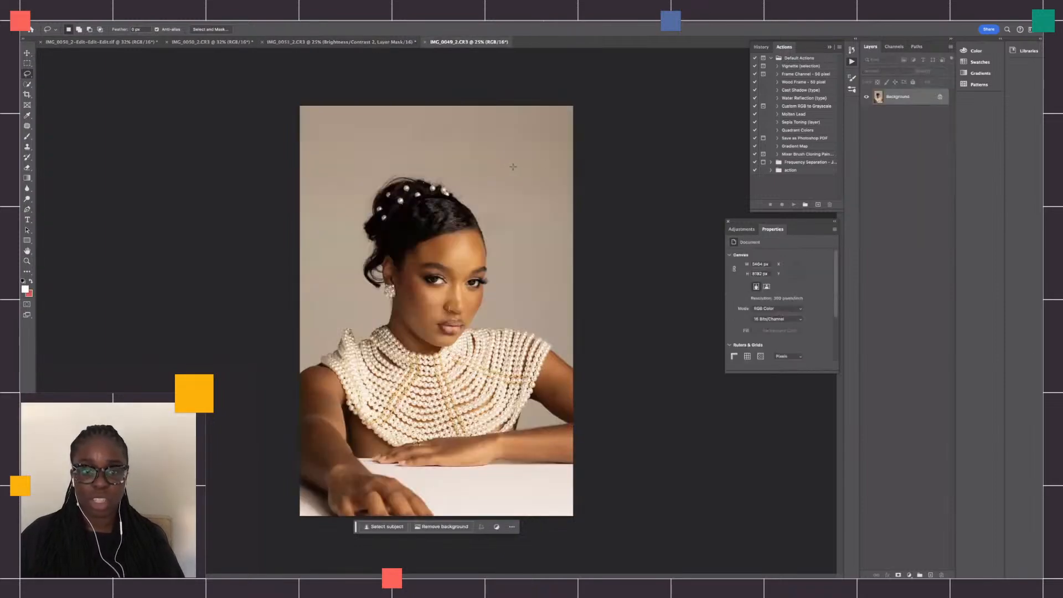
left_click(742, 229)
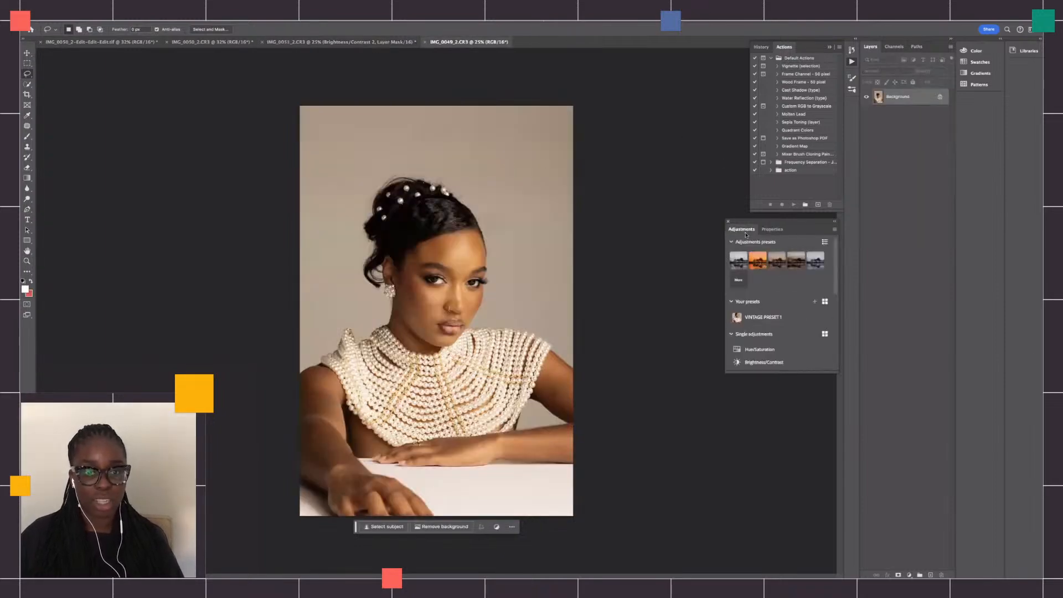
left_click(767, 318)
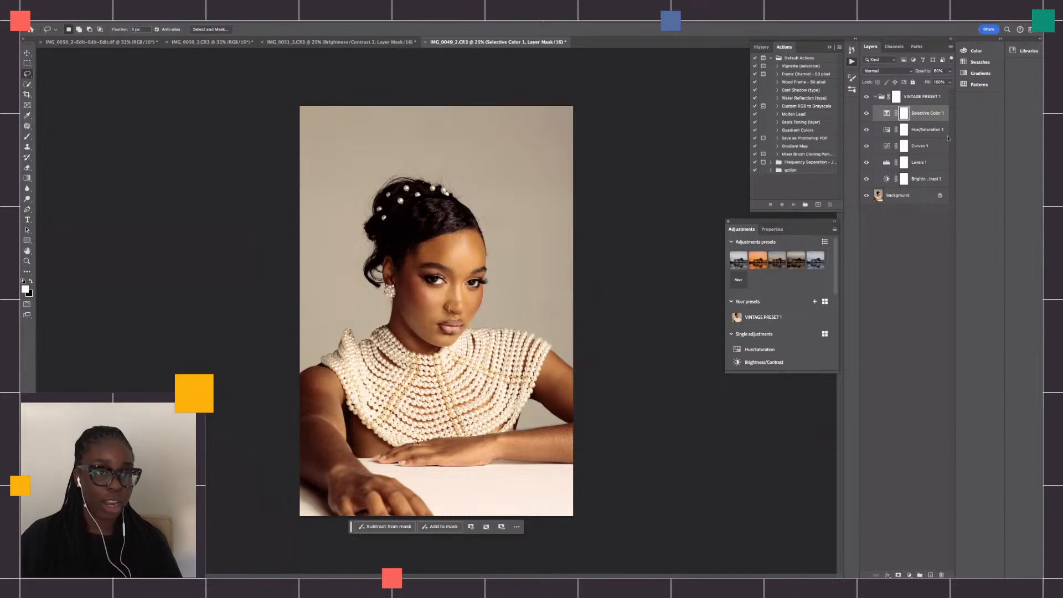
left_click(923, 179, "shift")
right_click(923, 179)
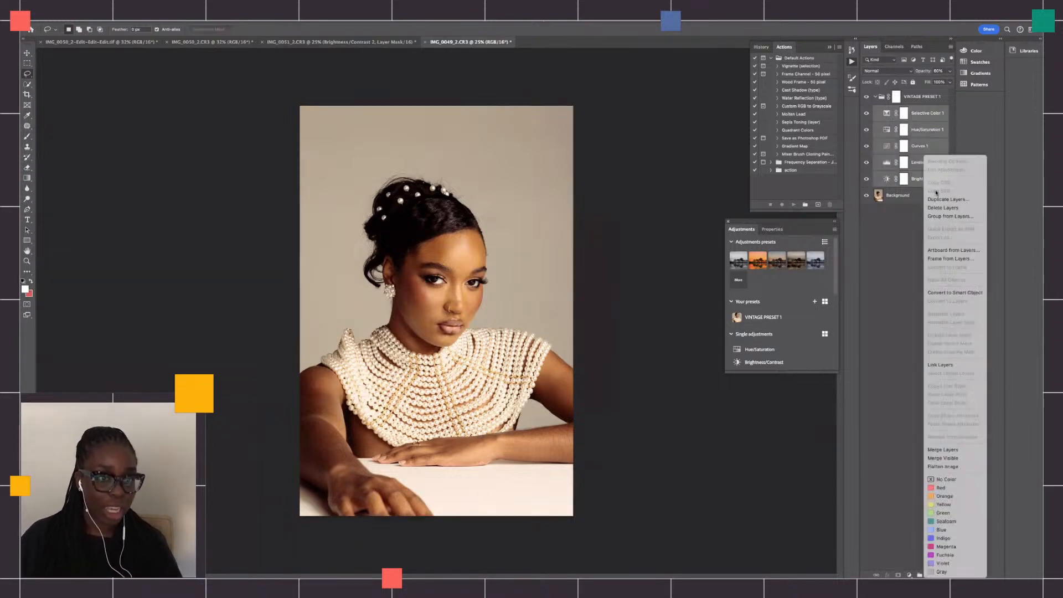
left_click(941, 200)
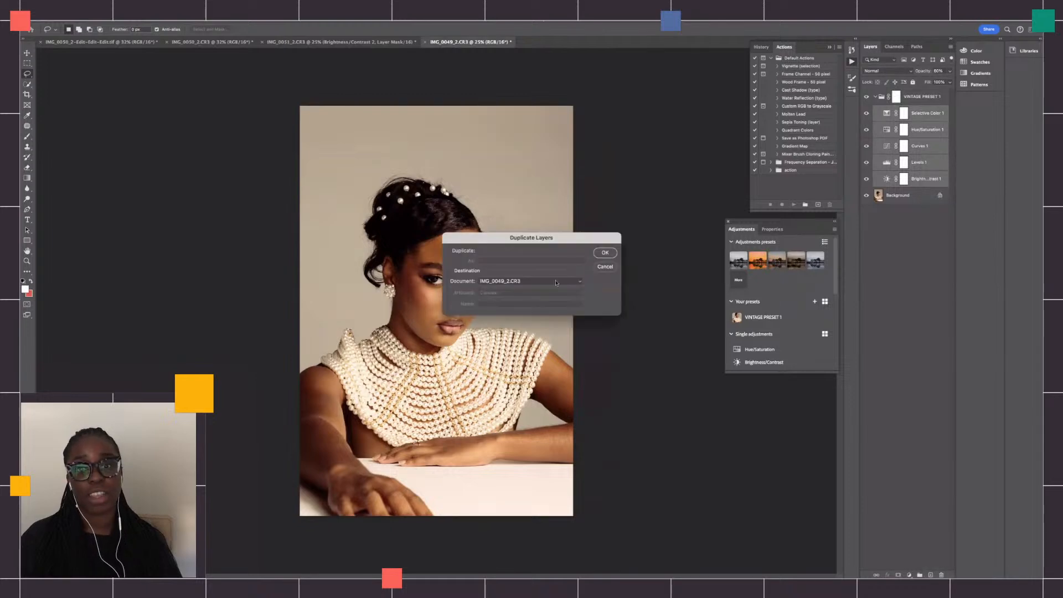
left_click(551, 281)
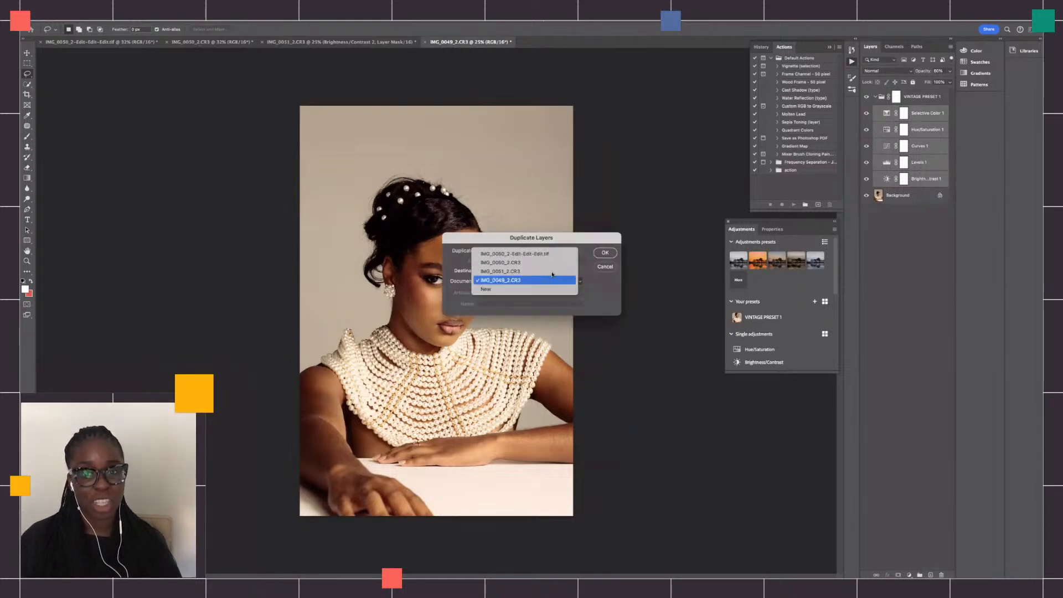
left_click(602, 267)
left_click(604, 267)
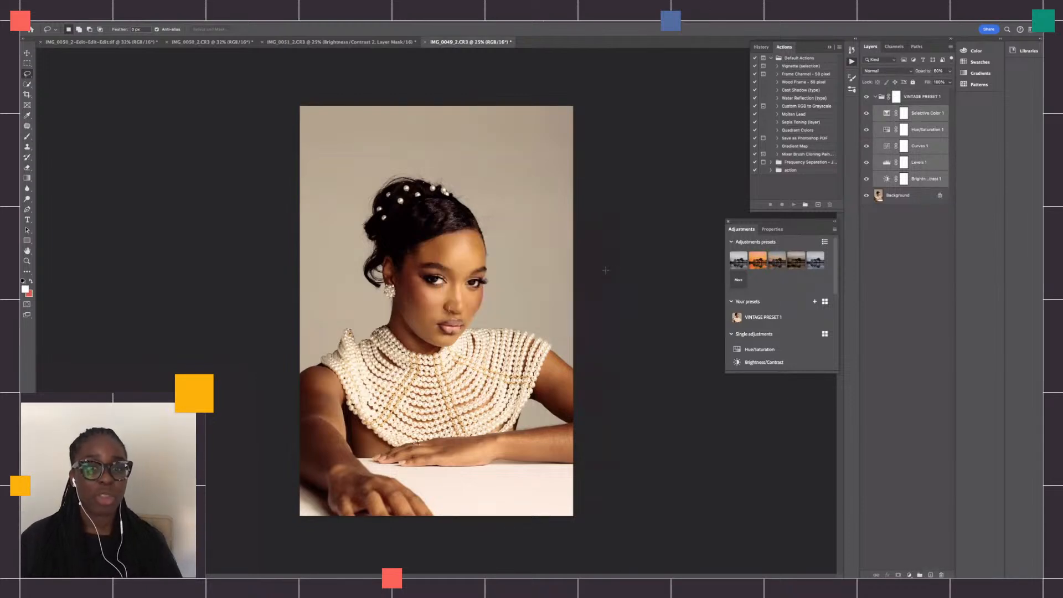
left_click(938, 97)
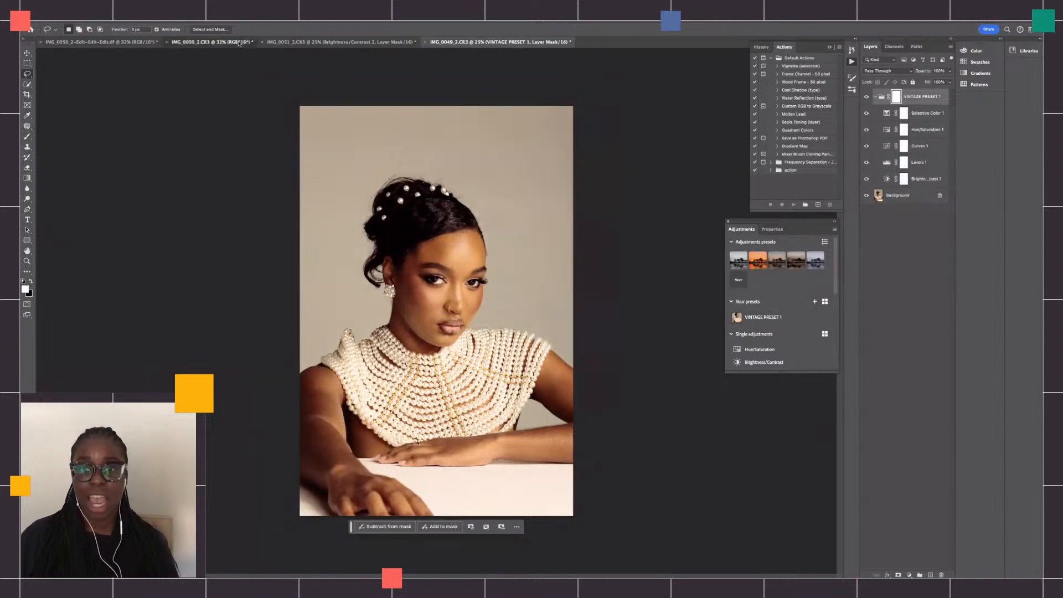
- Compare the graded portraits in IMG_0050_2.CR3, IMG_0051_2.CR3 and IMG_0049_2.CR3 with each image fitted to the screen
left_click(314, 41)
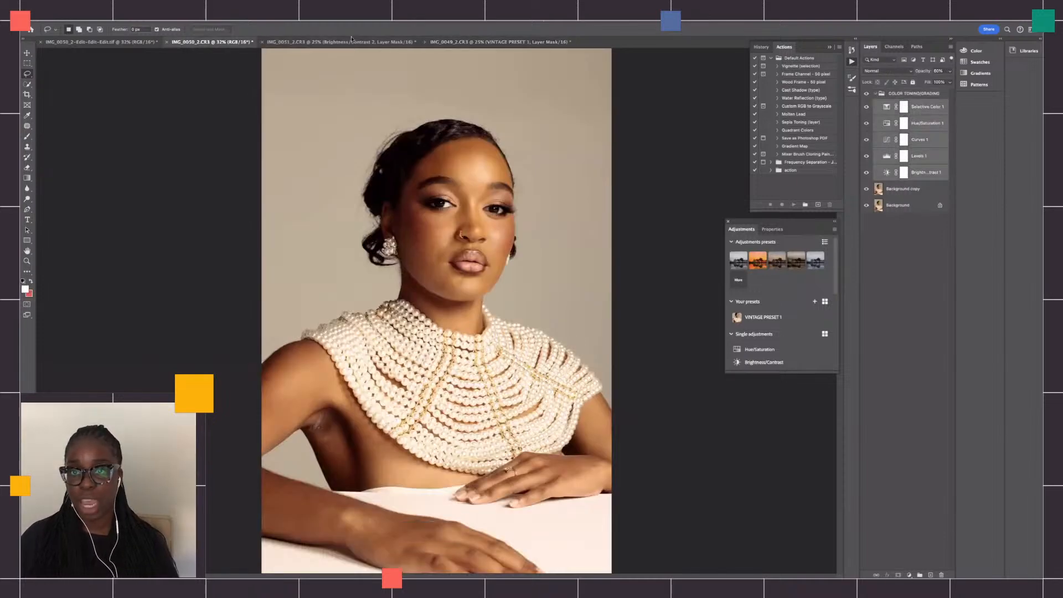
left_click(332, 42)
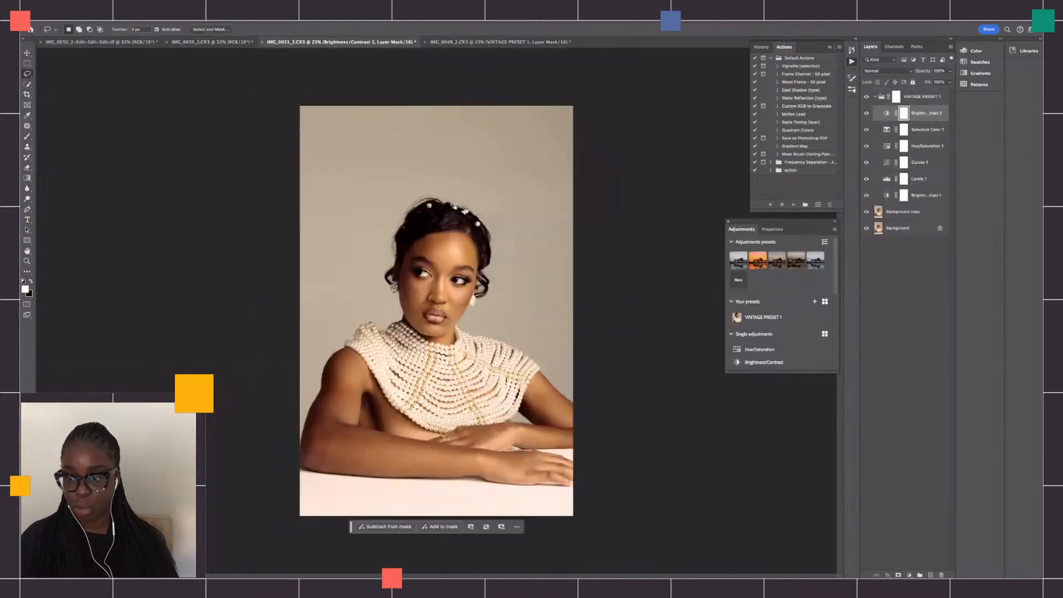
key("ctrl+0")
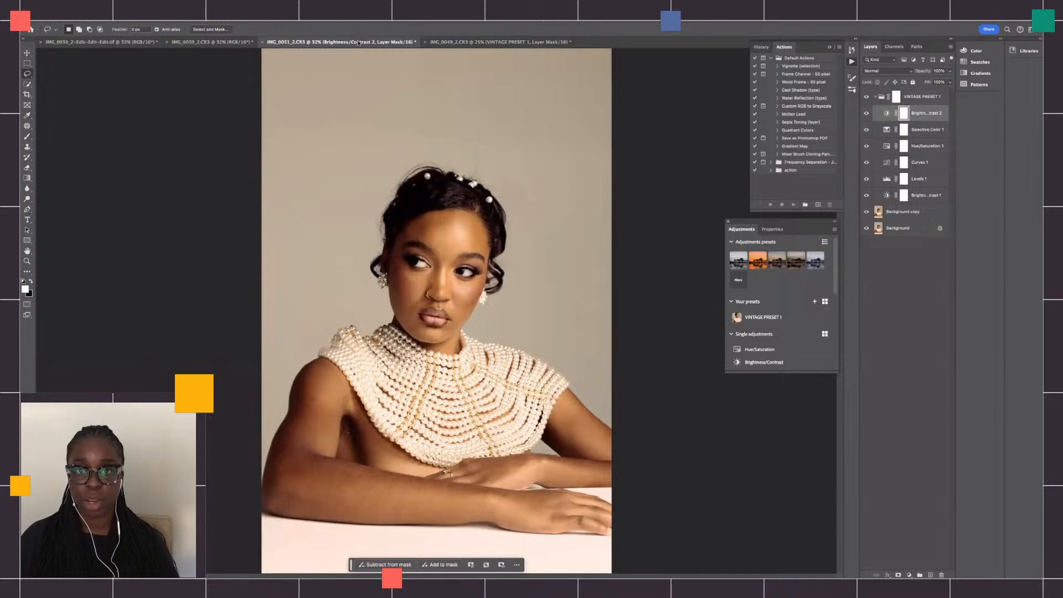
left_click(450, 42)
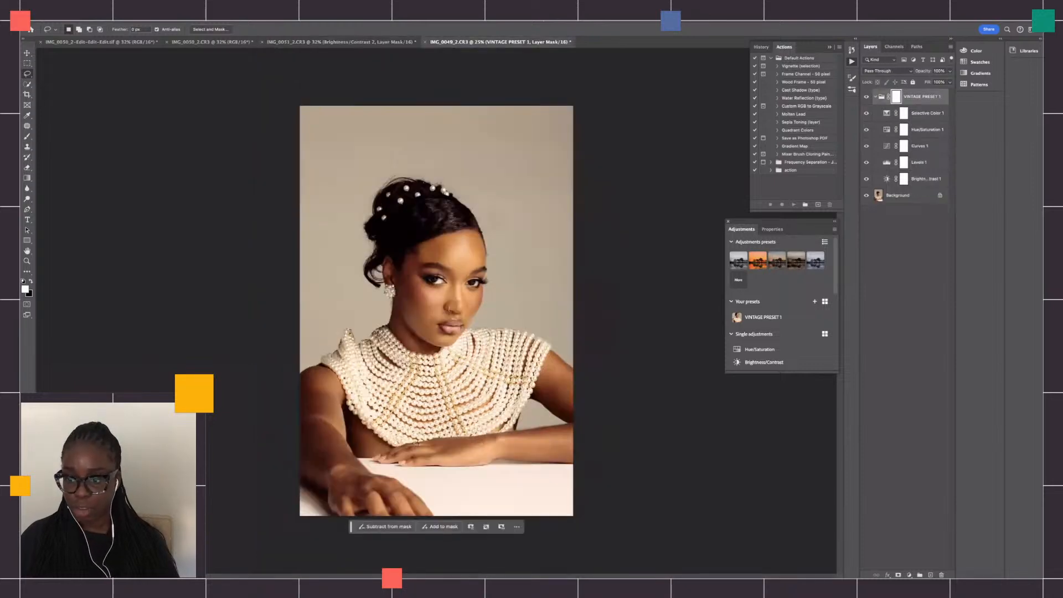
key("ctrl+0")
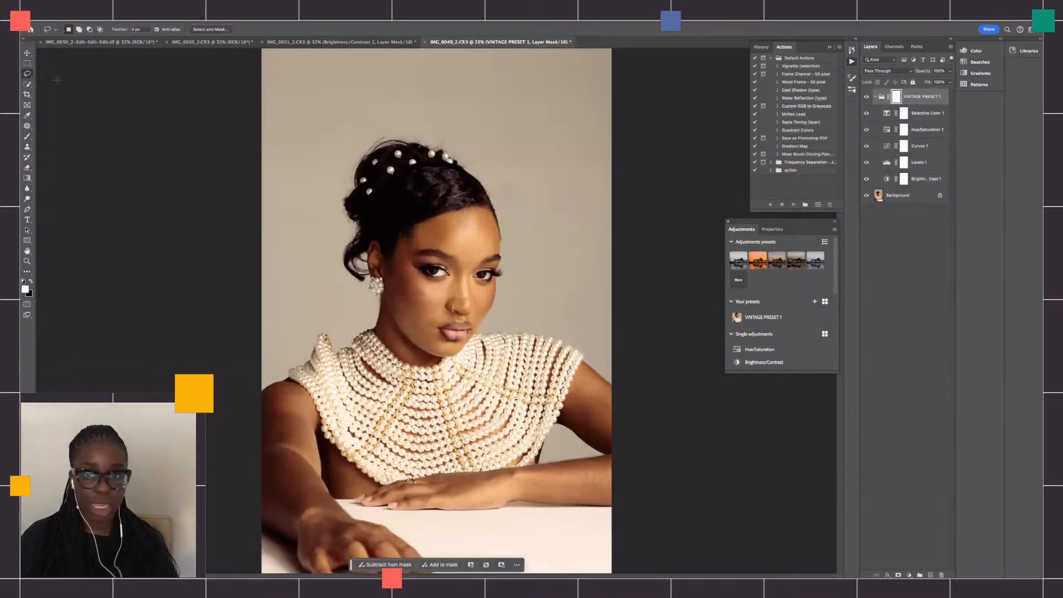
left_click(189, 42)
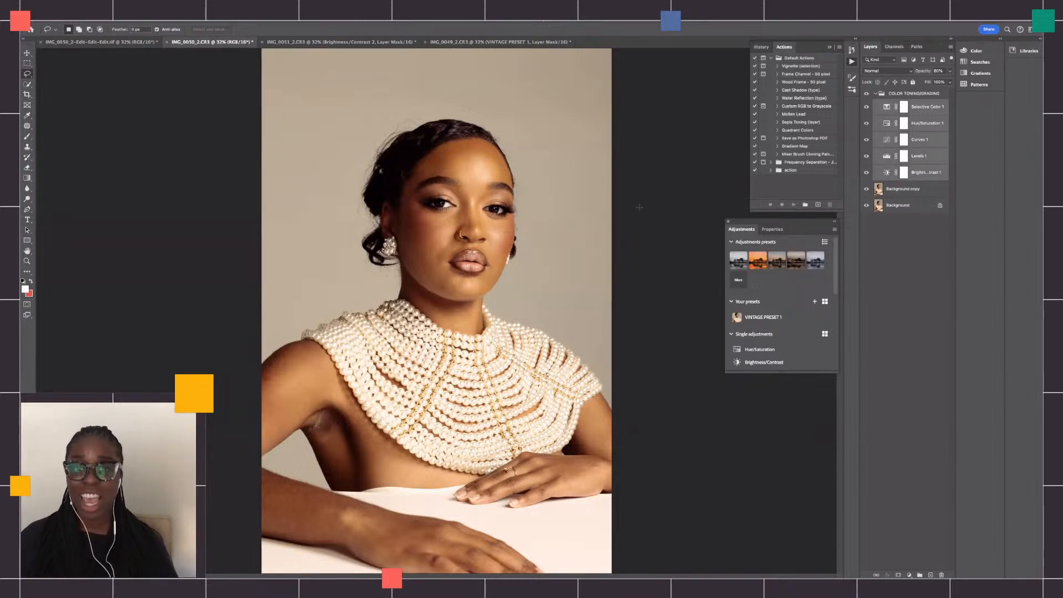
scroll(777, 255, "down", 5)
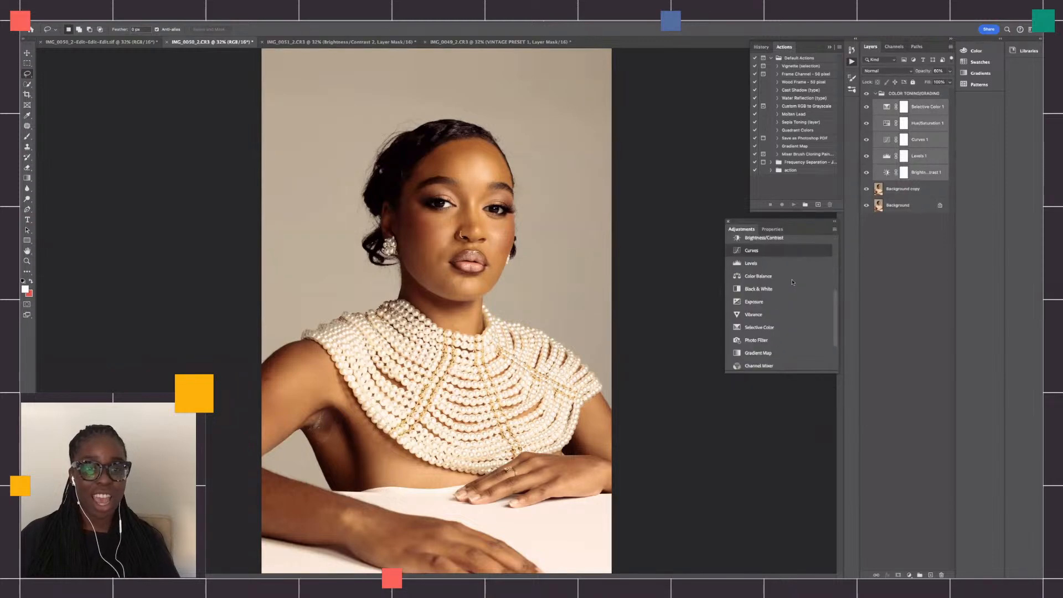
scroll(747, 277, "up", 5)
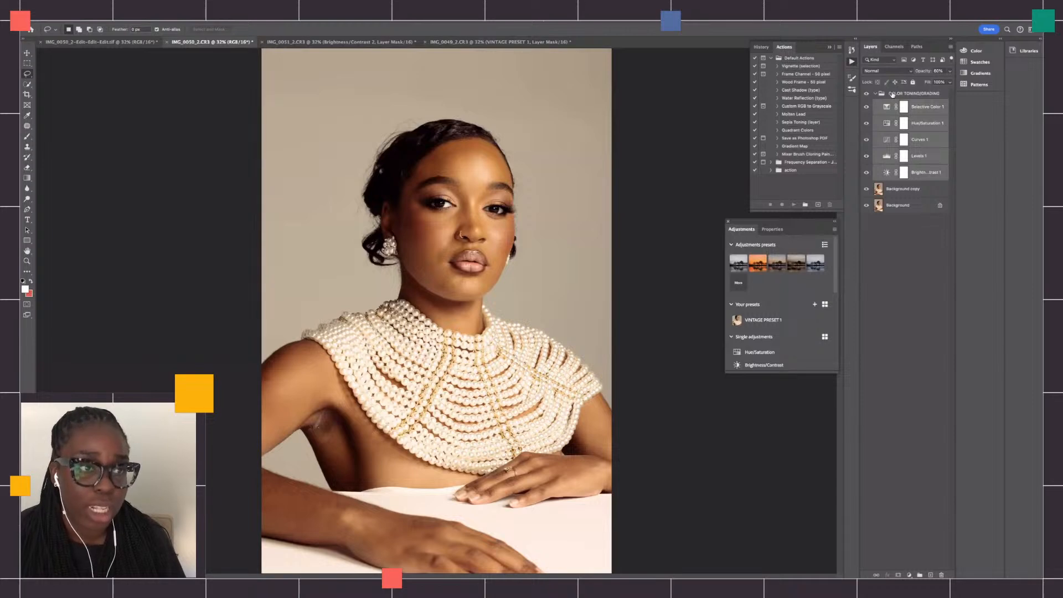
- Select the Background copy layer in IMG_0050_2.CR3, and check color consistency across that portrait, IMG_0051_2.CR3 and IMG_0049_2.CR3
left_click(913, 191)
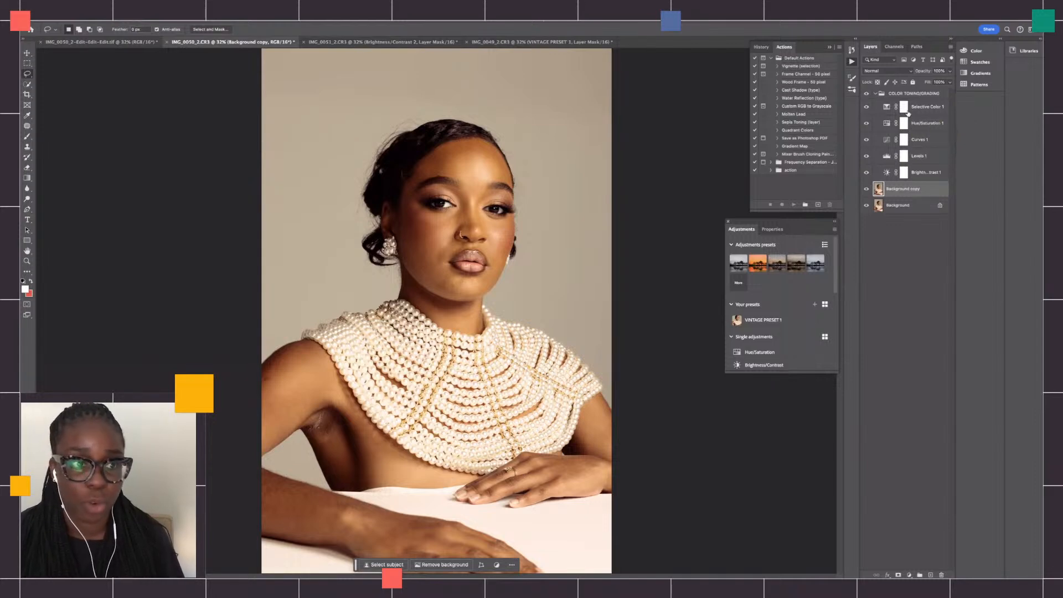
left_click(388, 42)
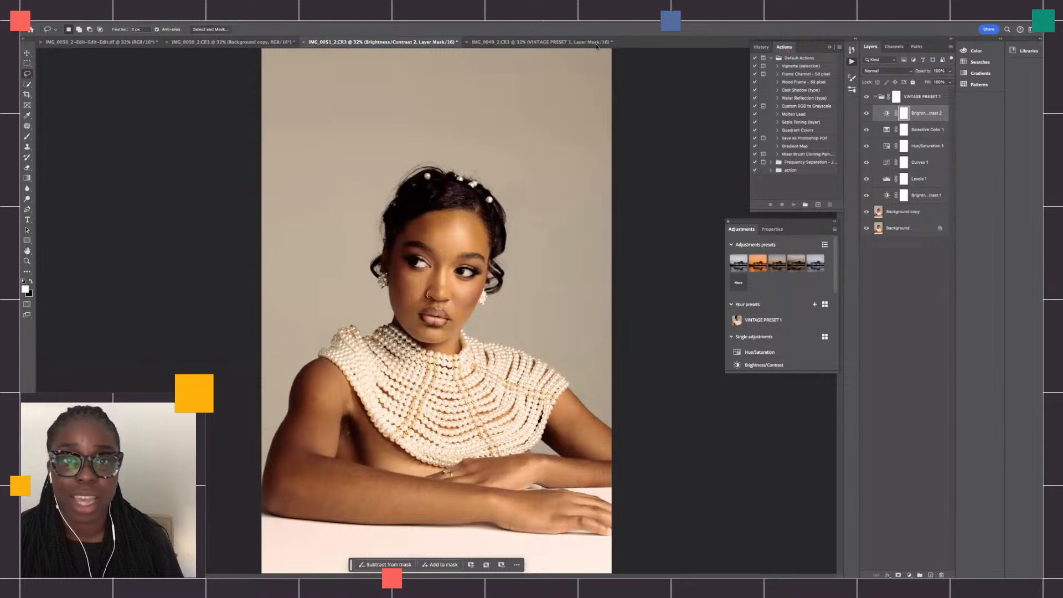
left_click(557, 44)
left_click(419, 43)
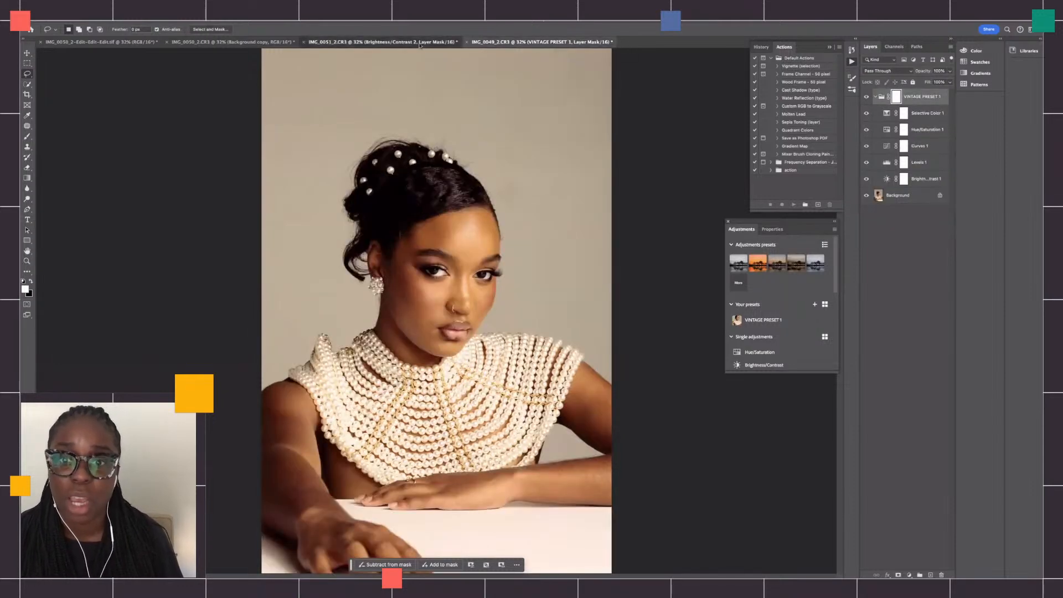
left_click(288, 46)
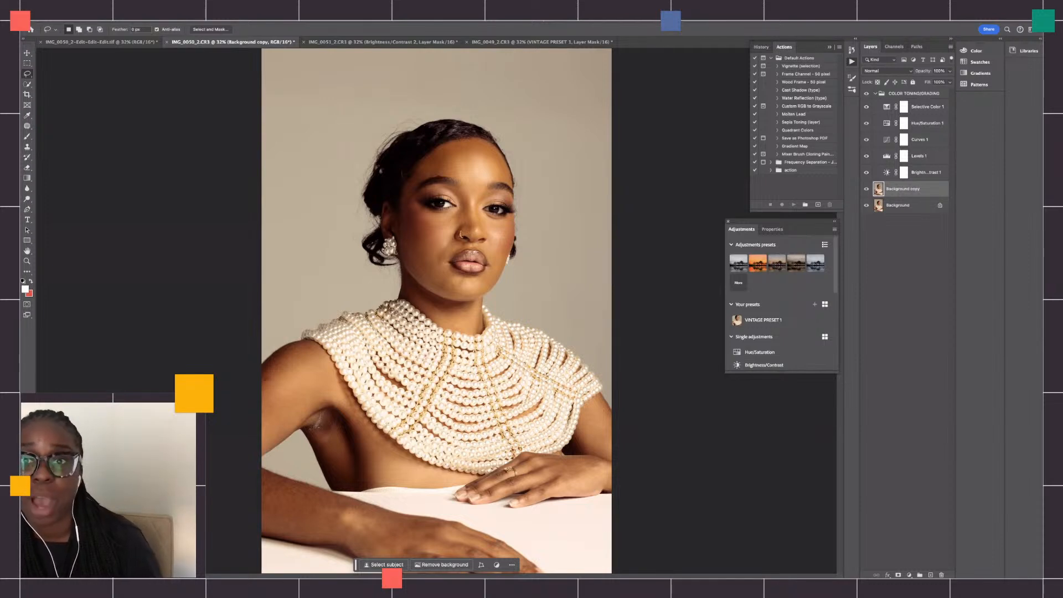
left_click(369, 41)
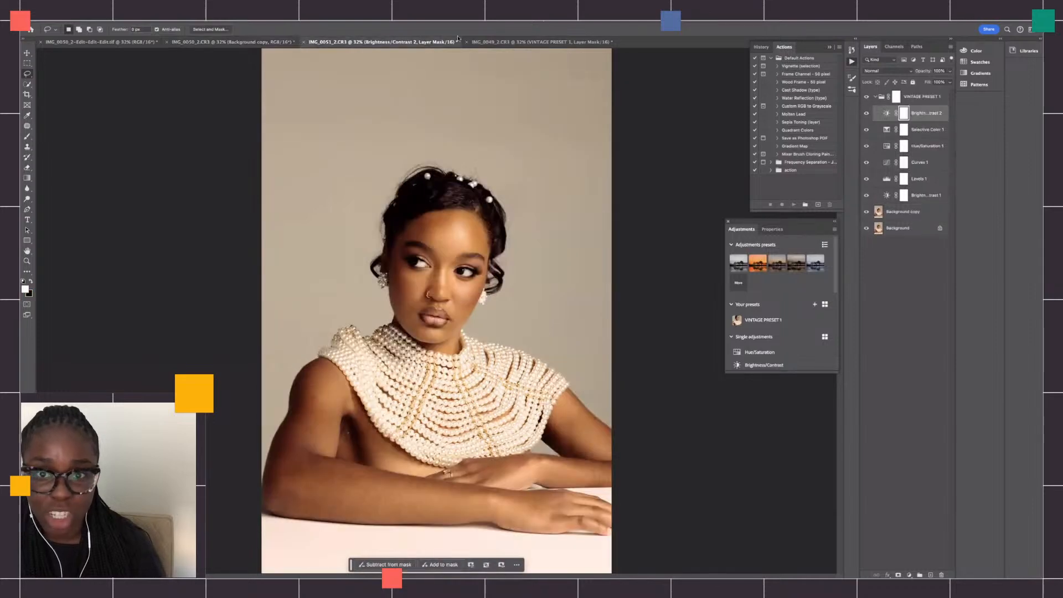
left_click(494, 47)
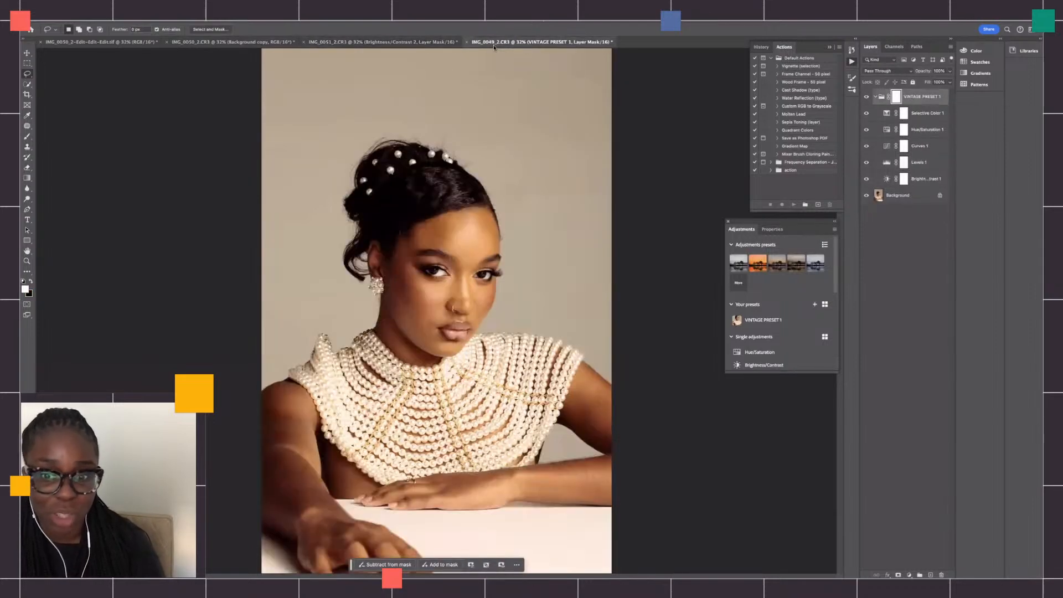